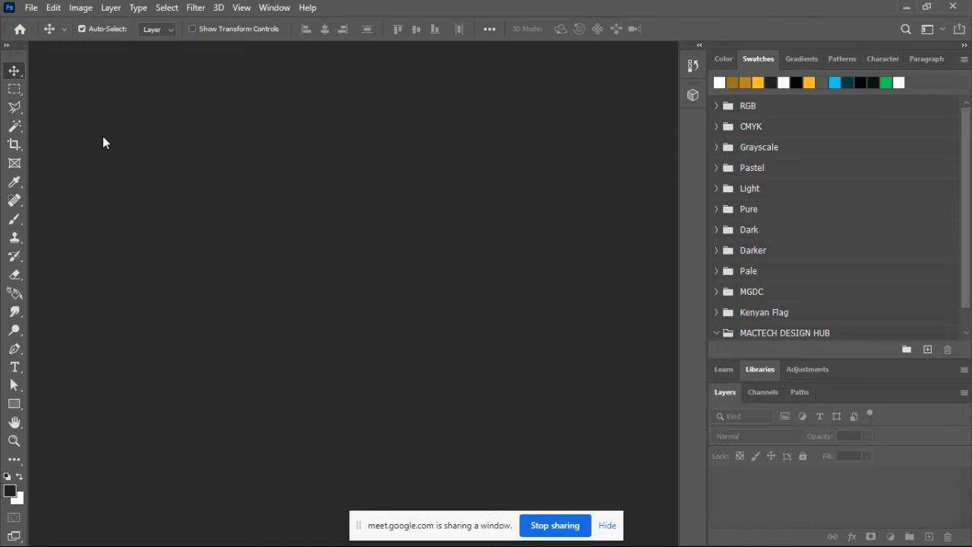
Start a new document and choose the 18 x 24 in Poster preset from the Art & Illustration presets
{"action": "left_click", "coordinate": [31, 9]}
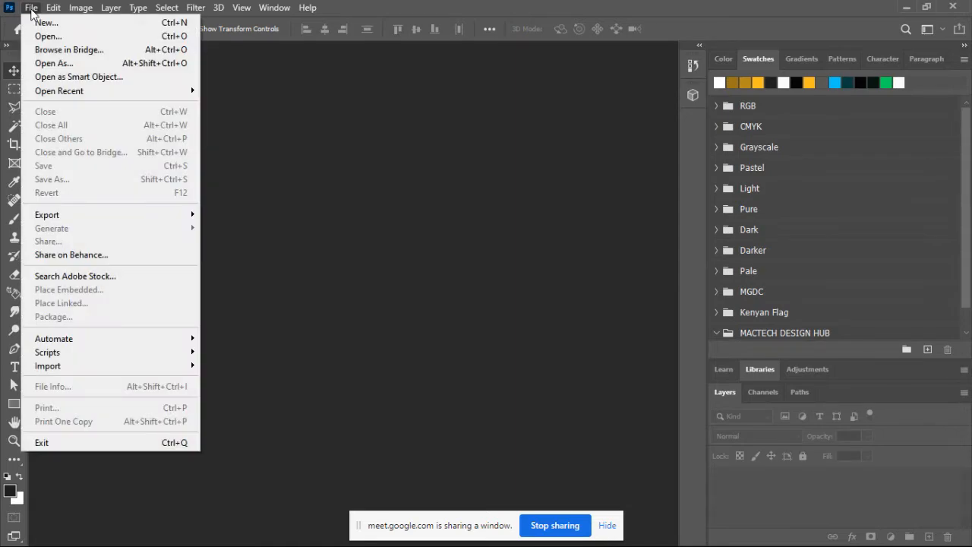
{"action": "left_click", "coordinate": [37, 24]}
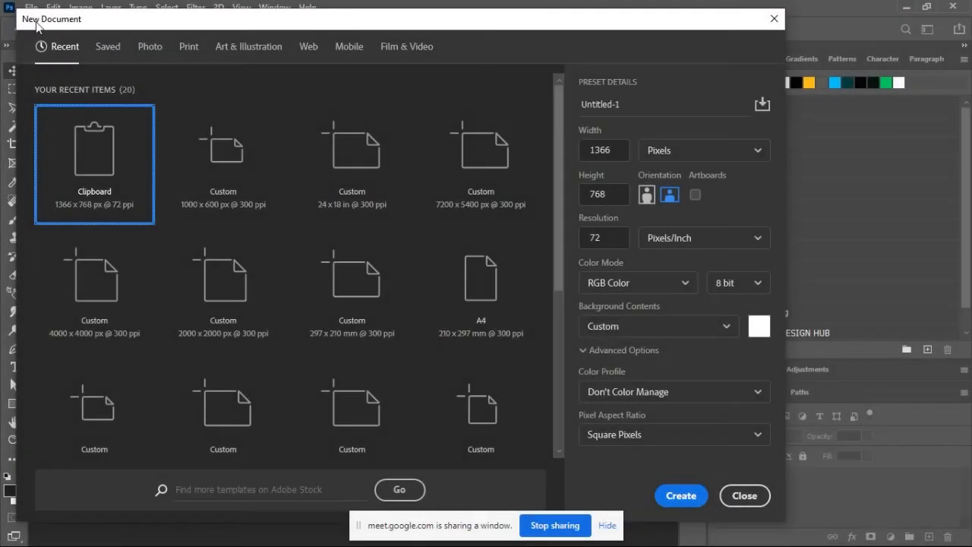
{"action": "left_click", "coordinate": [106, 53]}
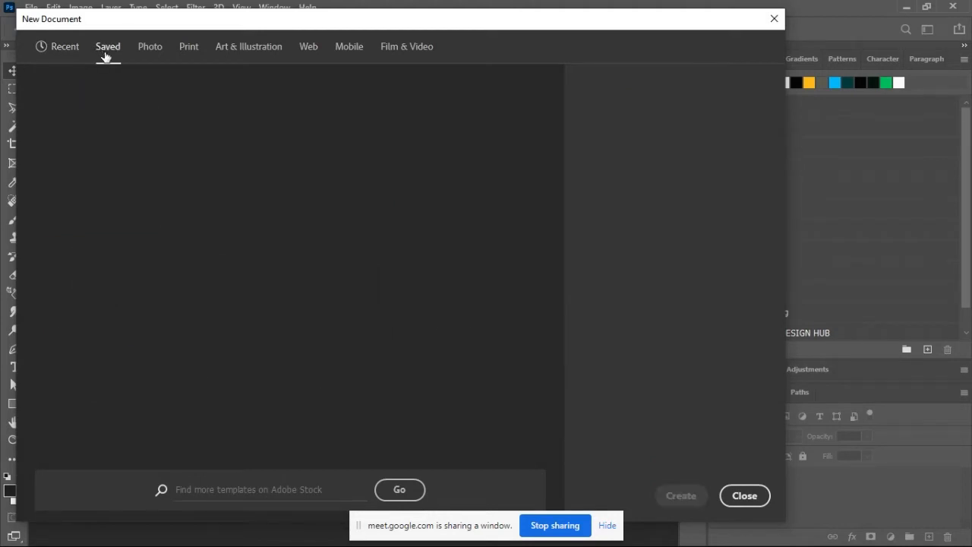
{"action": "left_click", "coordinate": [145, 55]}
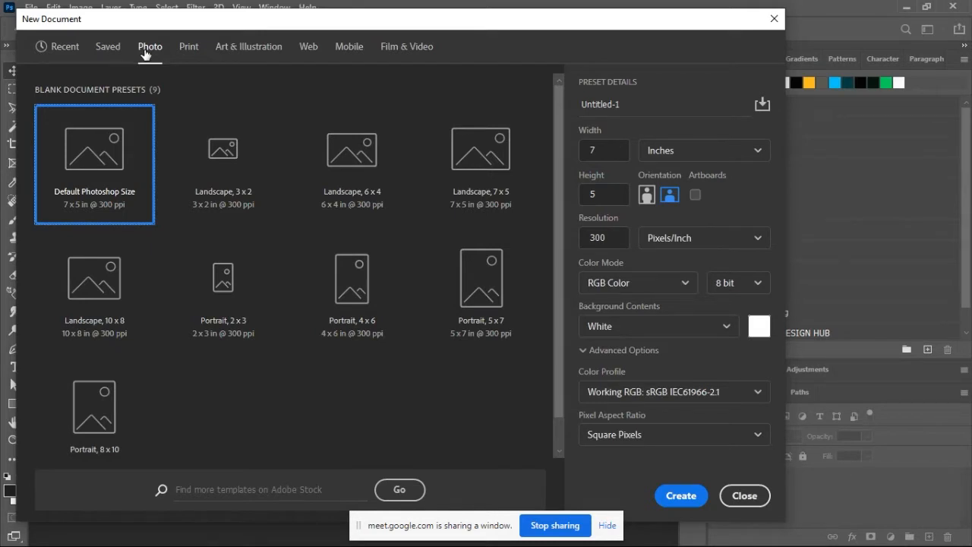
{"action": "left_click", "coordinate": [188, 46]}
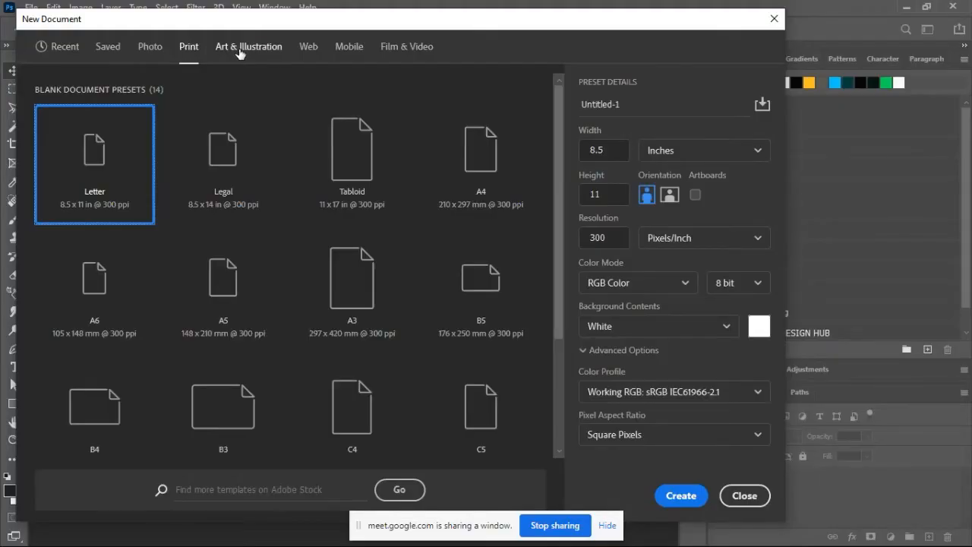
{"action": "left_click", "coordinate": [240, 48]}
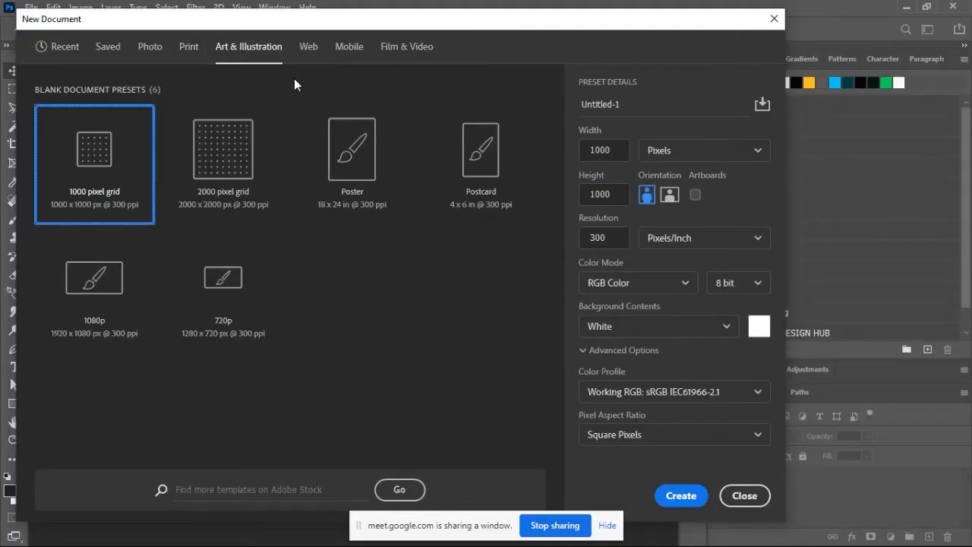
{"action": "left_click", "coordinate": [347, 166]}
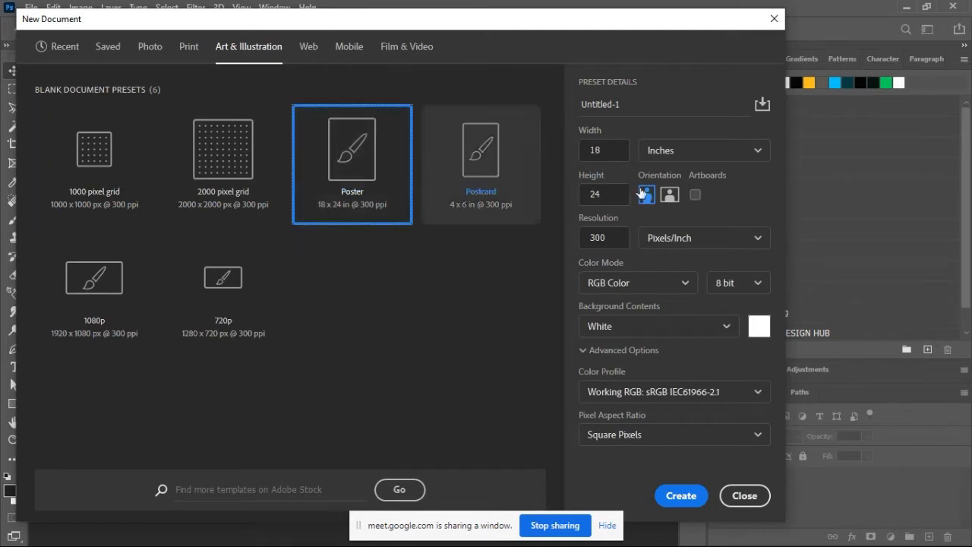
Name the new document "Design With Markie Season 1"
{"action": "left_click", "coordinate": [651, 107]}
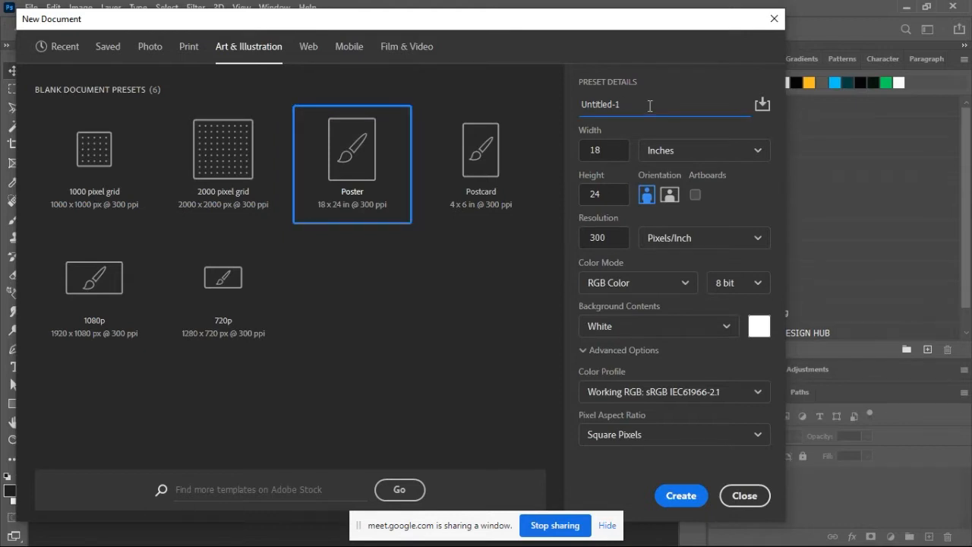
{"action": "left_click_drag", "start_coordinate": [644, 106], "coordinate": [546, 115]}
{"action": "type", "text": "Design With markie Season 1"}
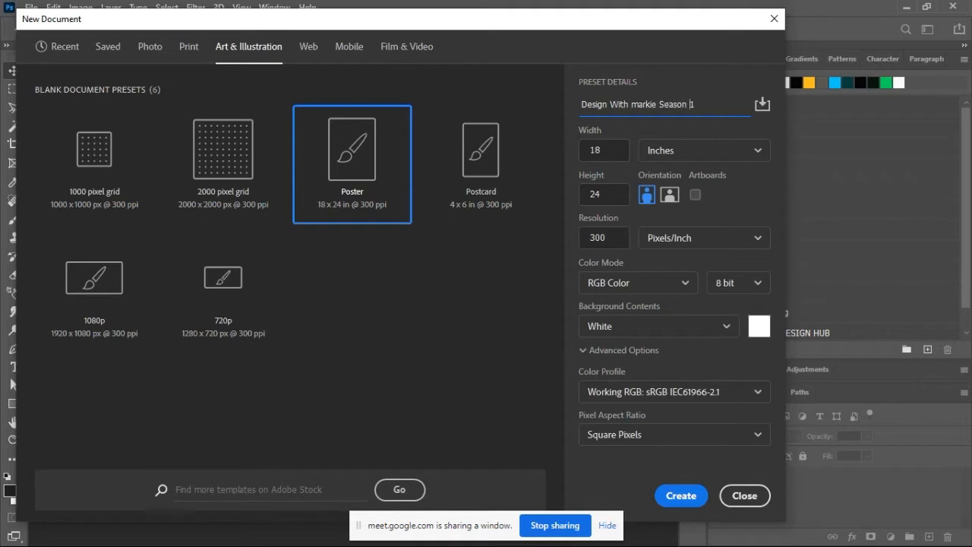
{"action": "left_click", "coordinate": [639, 104]}
{"action": "key", "text": "BackSpace"}
{"action": "type", "text": "M"}
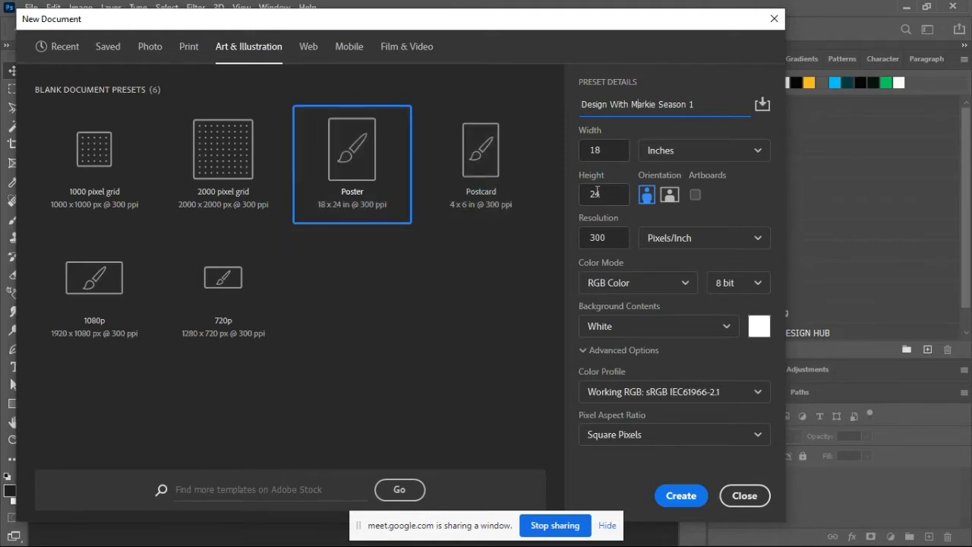
Make the poster landscape with its size in pixels, keep 300 pixels/inch and RGB Color, and create the document
{"action": "left_click", "coordinate": [668, 196]}
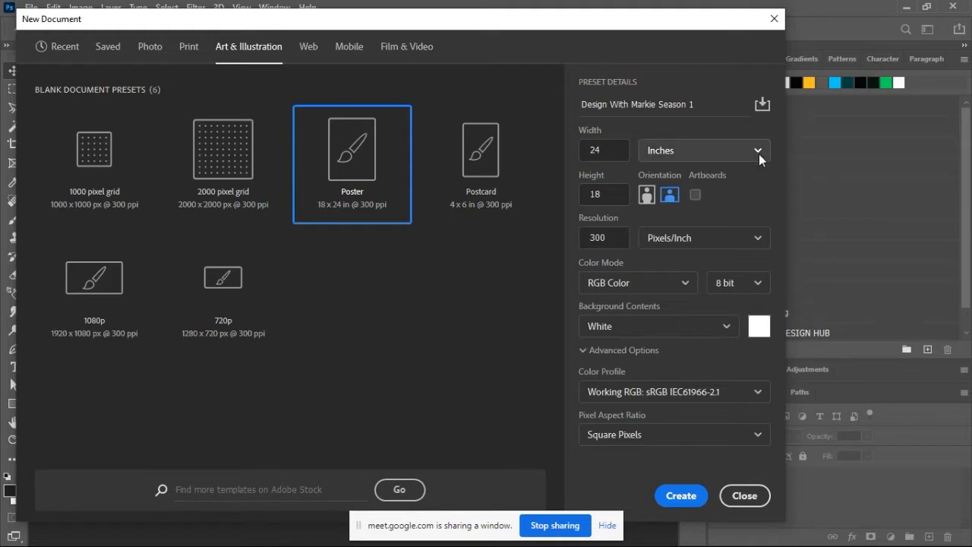
{"action": "left_click", "coordinate": [758, 152]}
{"action": "left_click", "coordinate": [683, 180]}
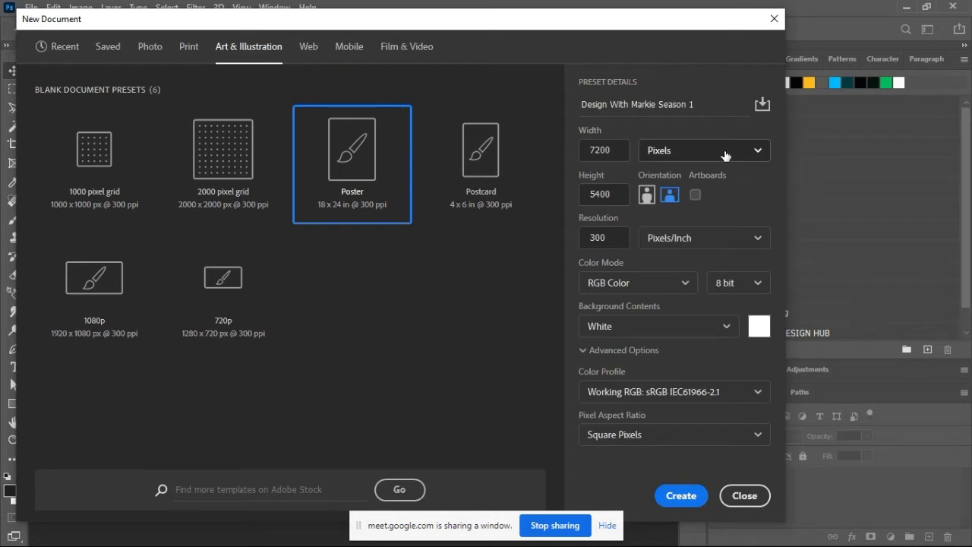
{"action": "left_click", "coordinate": [615, 236]}
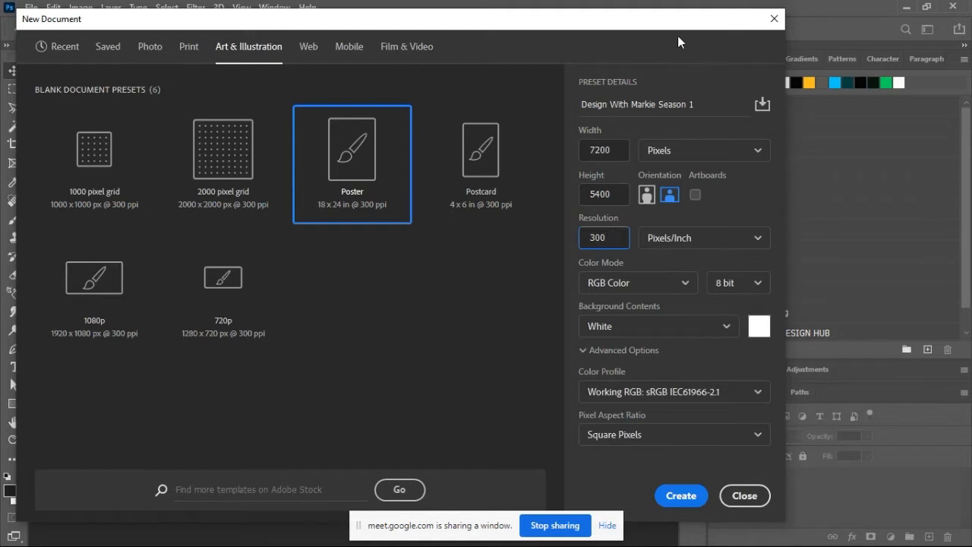
{"action": "left_click_drag", "start_coordinate": [672, 28], "coordinate": [657, 21]}
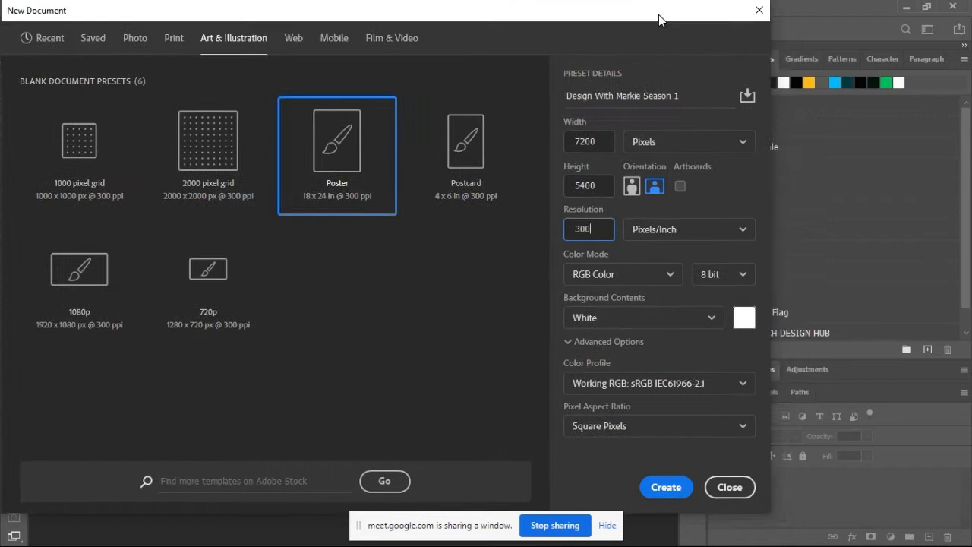
{"action": "left_click", "coordinate": [668, 278]}
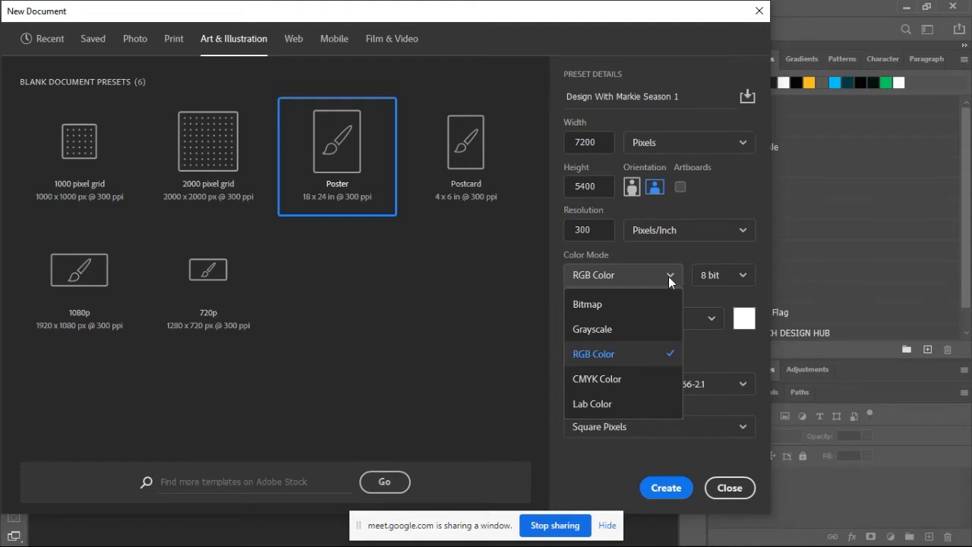
{"action": "left_click", "coordinate": [669, 276]}
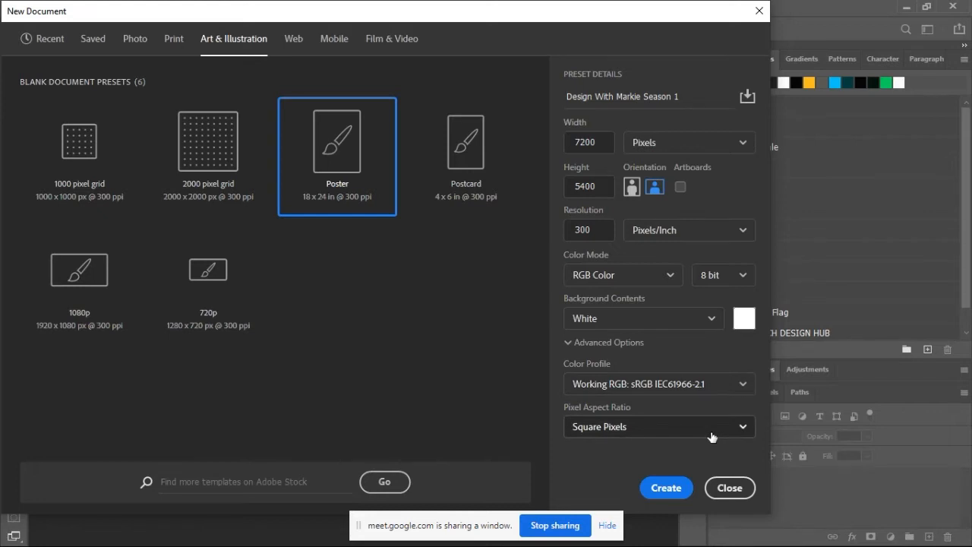
{"action": "left_click", "coordinate": [668, 488]}
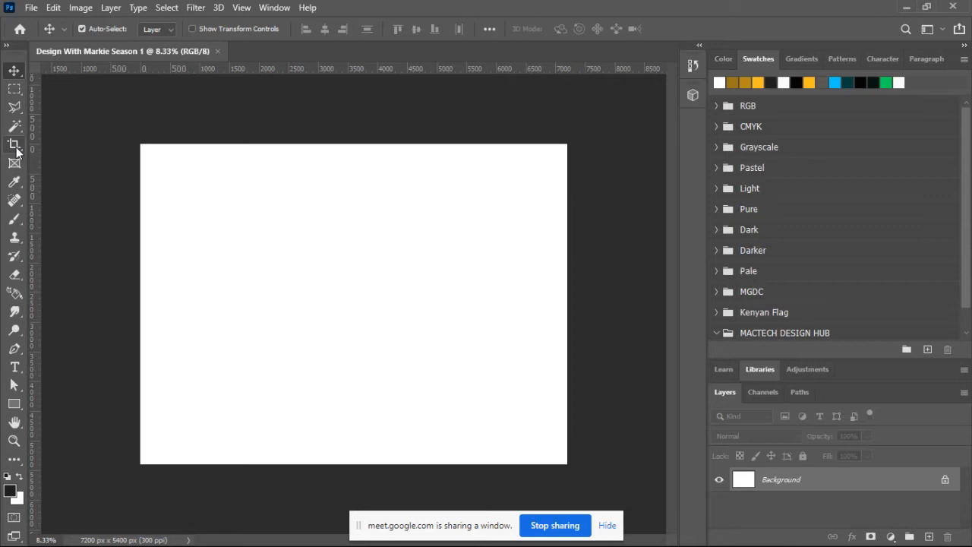
{"action": "right_click", "coordinate": [20, 76]}
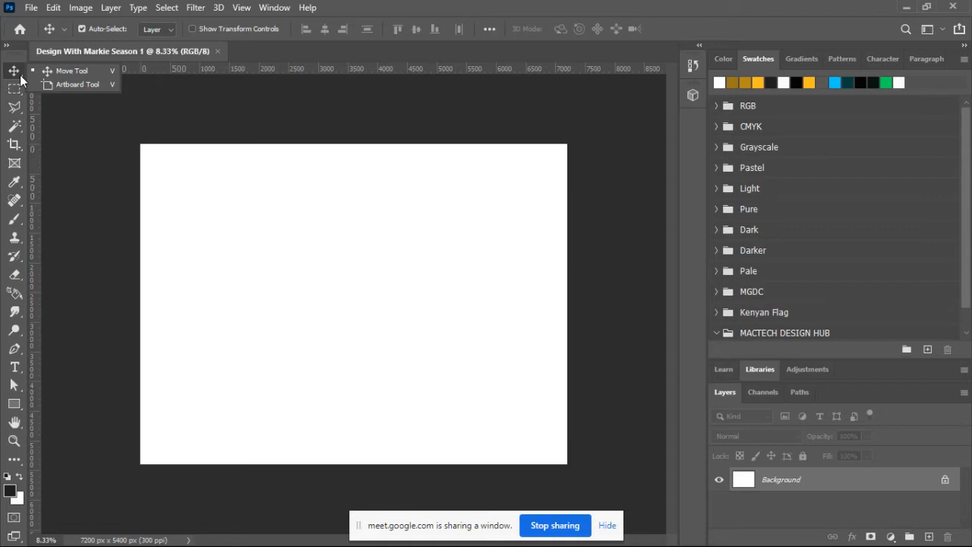
{"action": "left_click", "coordinate": [20, 79]}
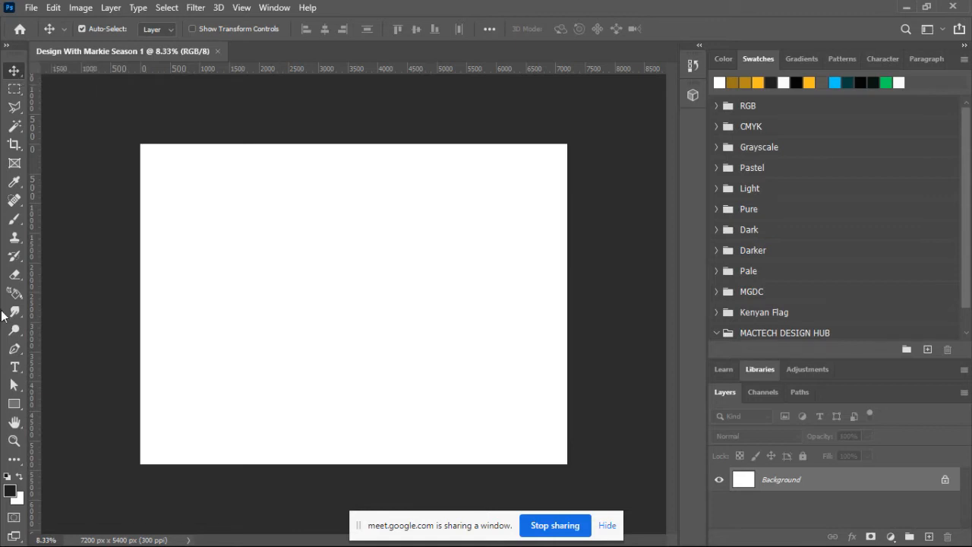
{"action": "left_click", "coordinate": [17, 349]}
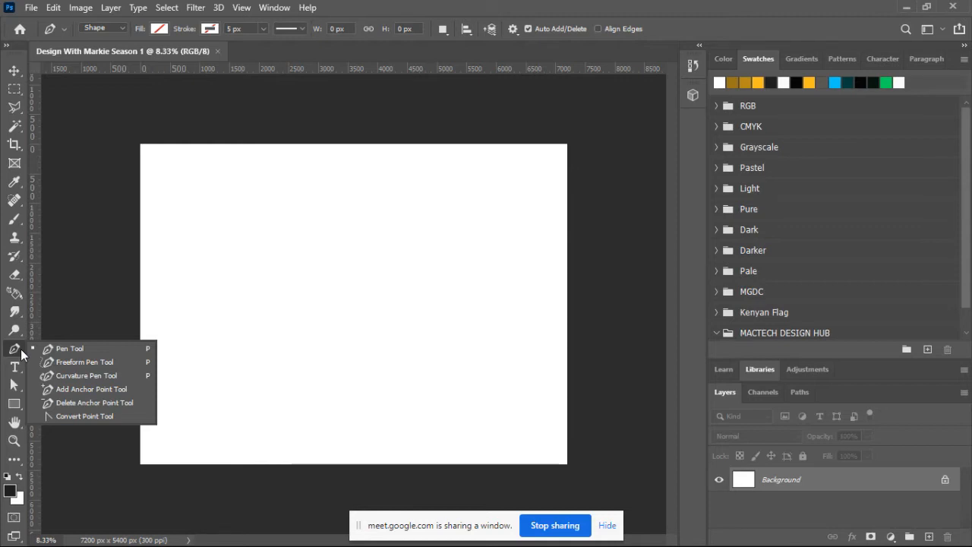
Draw a vertical rectangle about 1920 by 5388 px near the middle of the canvas, spanning its height
{"action": "right_click", "coordinate": [16, 399]}
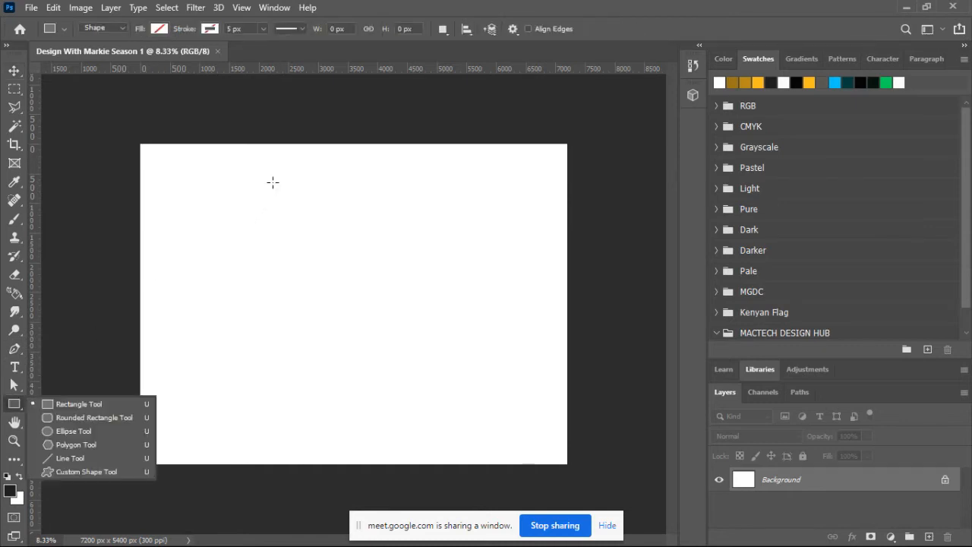
{"action": "left_click", "coordinate": [304, 143]}
{"action": "left_click_drag", "start_coordinate": [303, 144], "coordinate": [417, 464]}
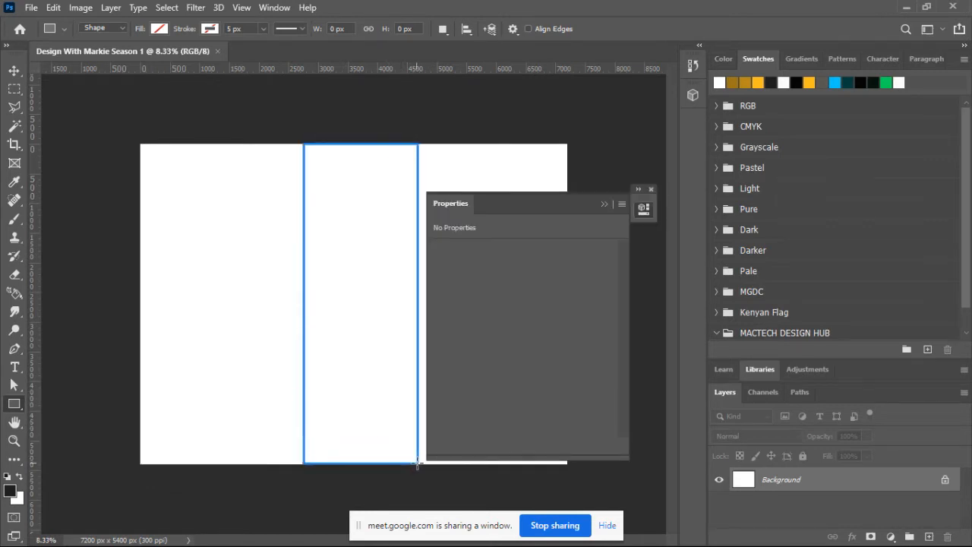
{"action": "left_click", "coordinate": [606, 204]}
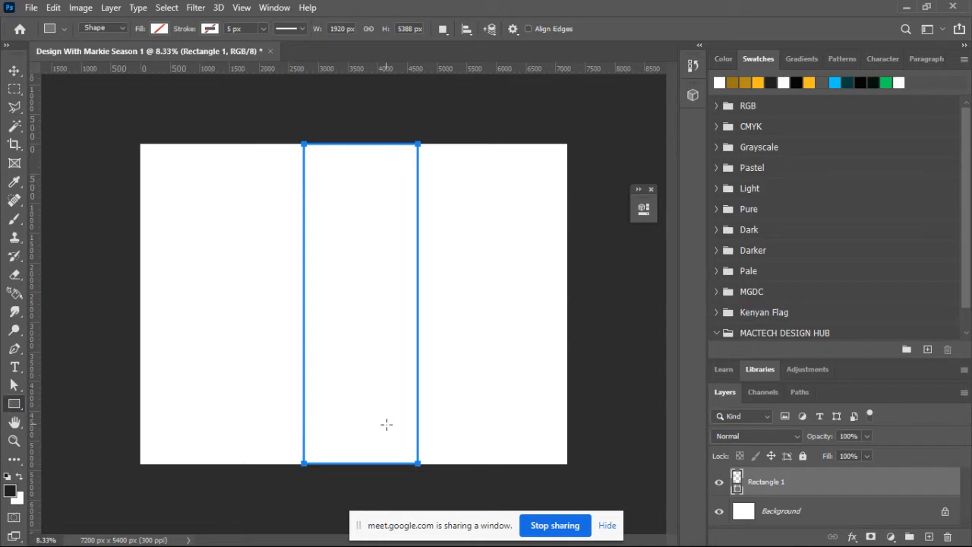
Fill the rectangle with the olive colour 808000
{"action": "left_click", "coordinate": [158, 29]}
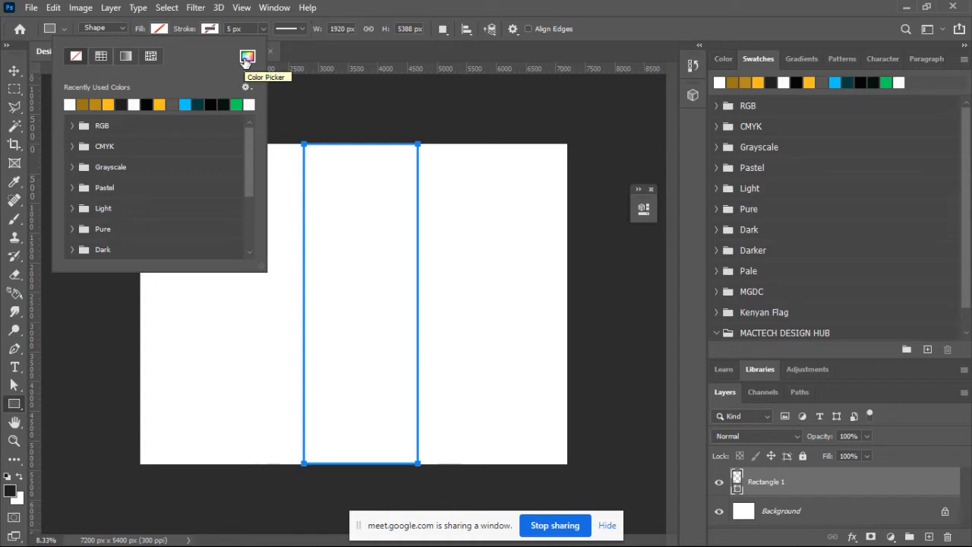
{"action": "left_click", "coordinate": [245, 61]}
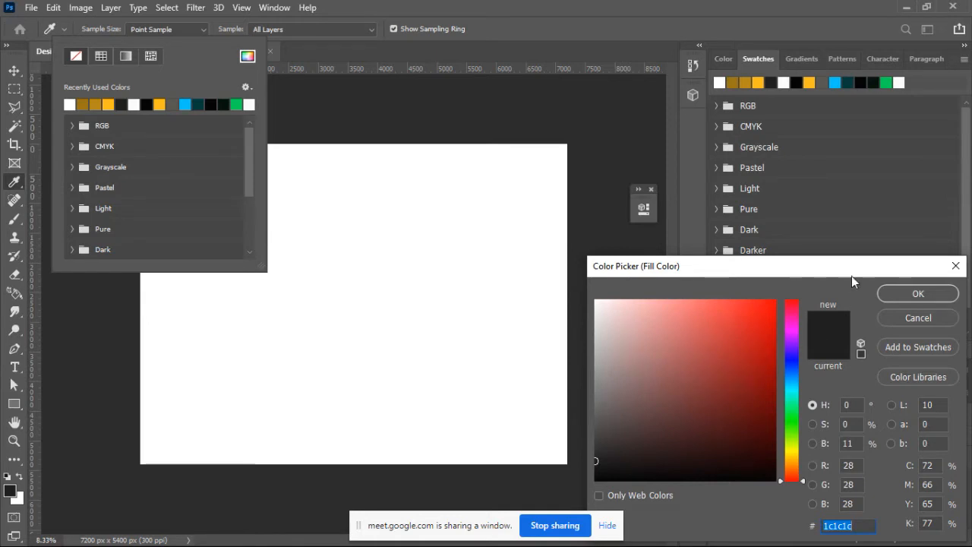
{"action": "left_click_drag", "start_coordinate": [851, 267], "coordinate": [837, 155]}
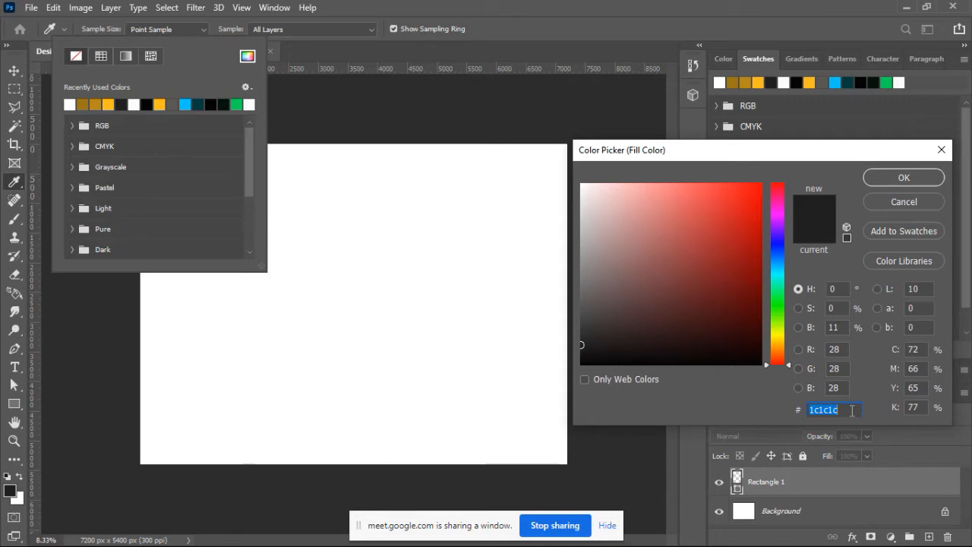
{"action": "type", "text": "8080"}
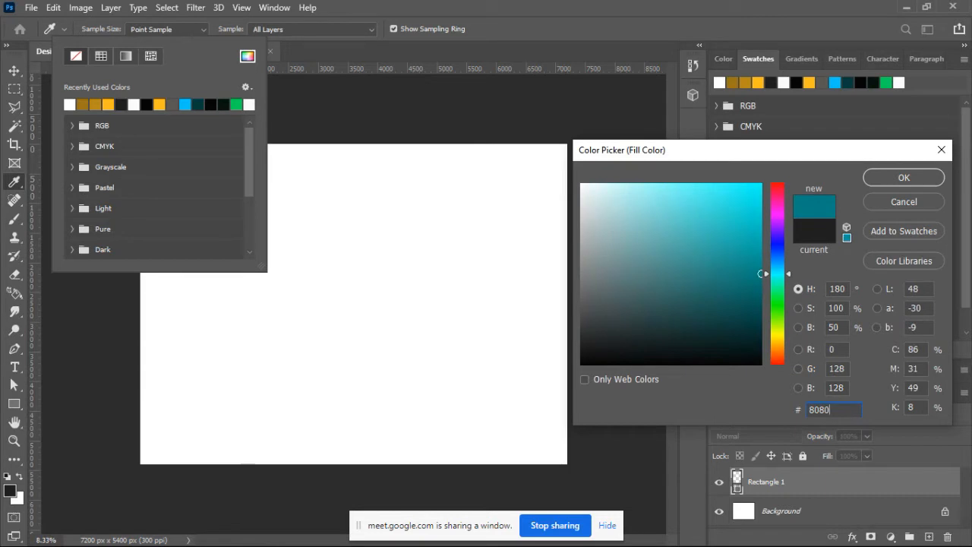
{"action": "type", "text": "00"}
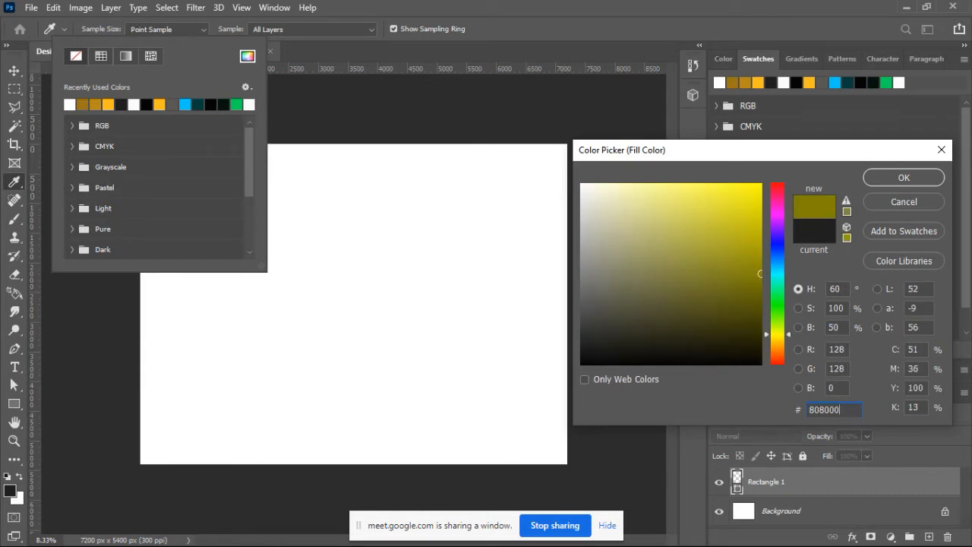
{"action": "key", "text": "Return"}
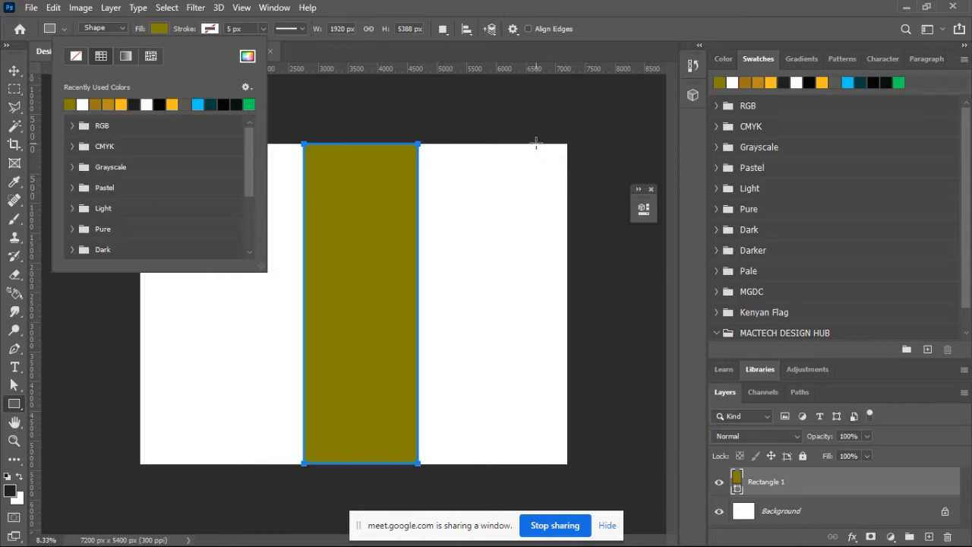
Hide the Background layer and move the olive rectangle to the horizontal centre of the canvas
{"action": "left_click", "coordinate": [13, 76]}
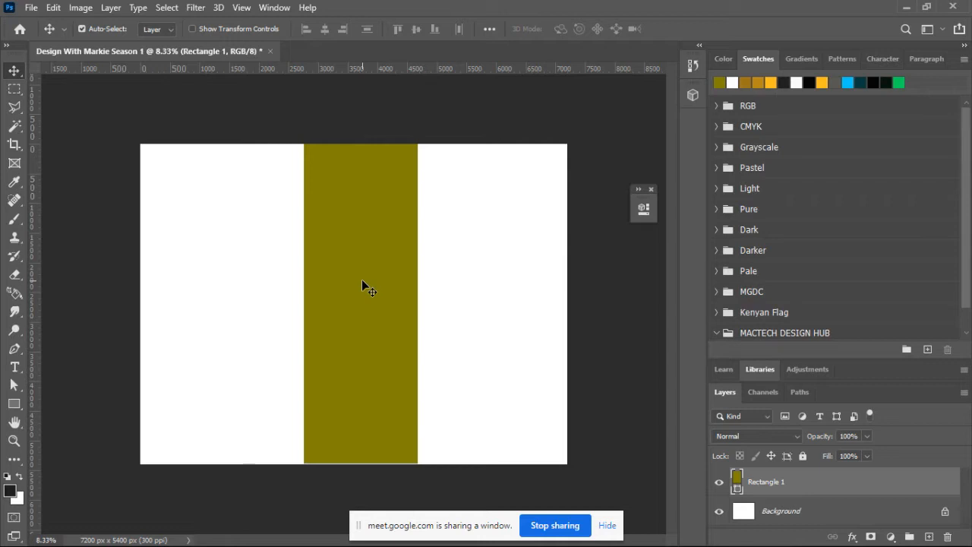
{"action": "left_click", "coordinate": [721, 514]}
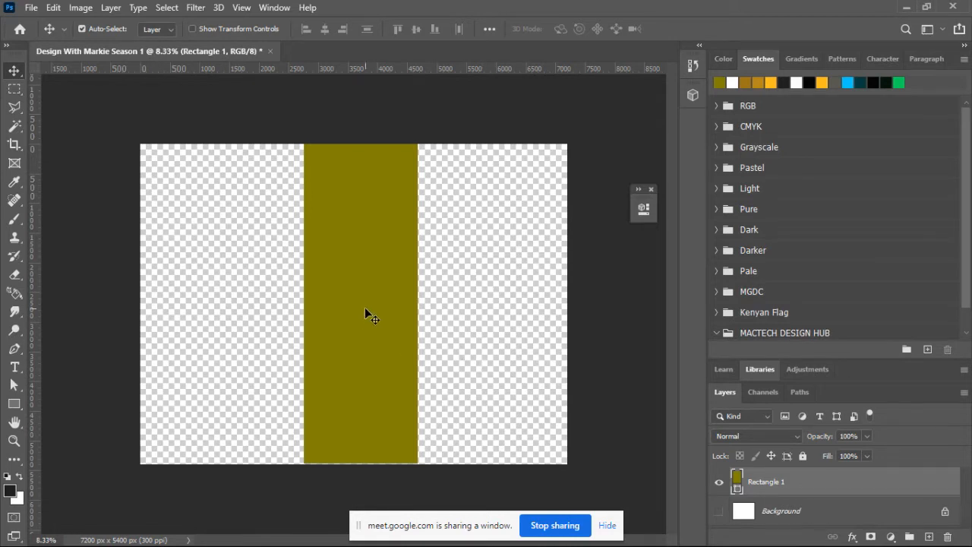
{"action": "left_click_drag", "start_coordinate": [386, 319], "coordinate": [360, 312]}
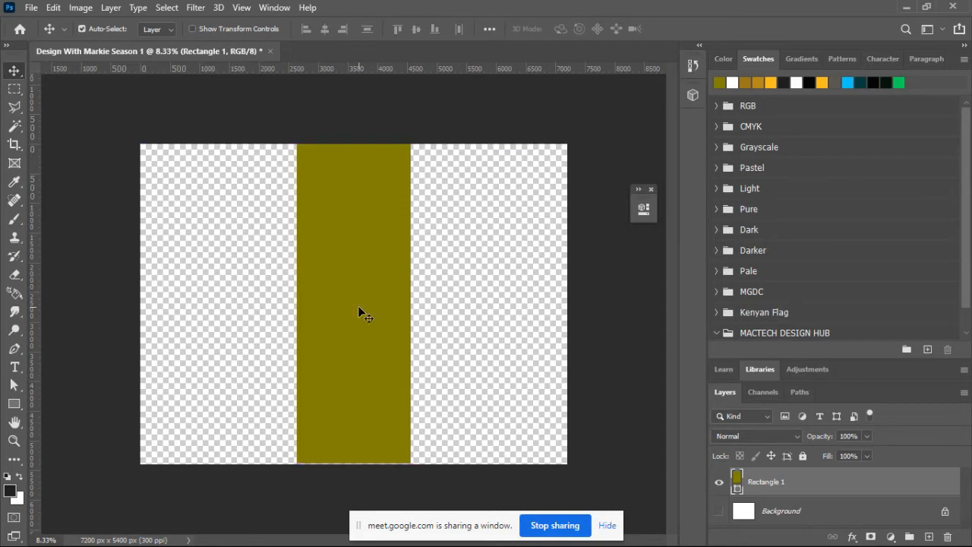
{"action": "key", "text": "ctrl"}
{"action": "key", "text": "ctrl+t"}
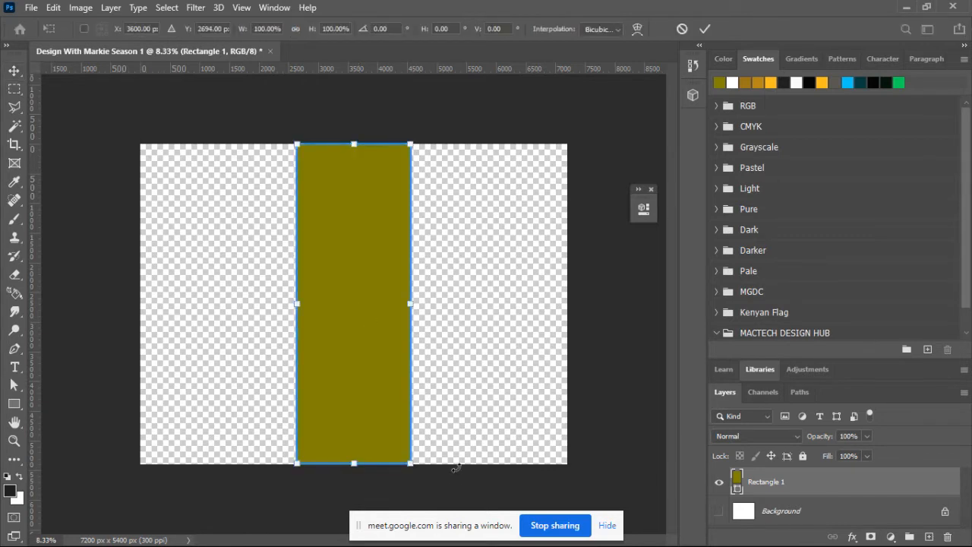
{"action": "left_click_drag", "start_coordinate": [435, 483], "coordinate": [595, 195]}
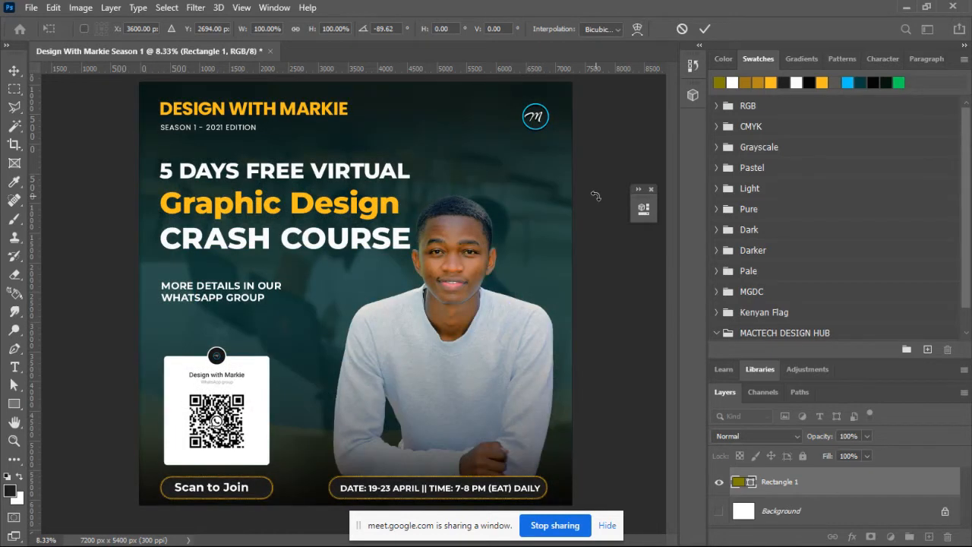
{"action": "left_click", "coordinate": [681, 31]}
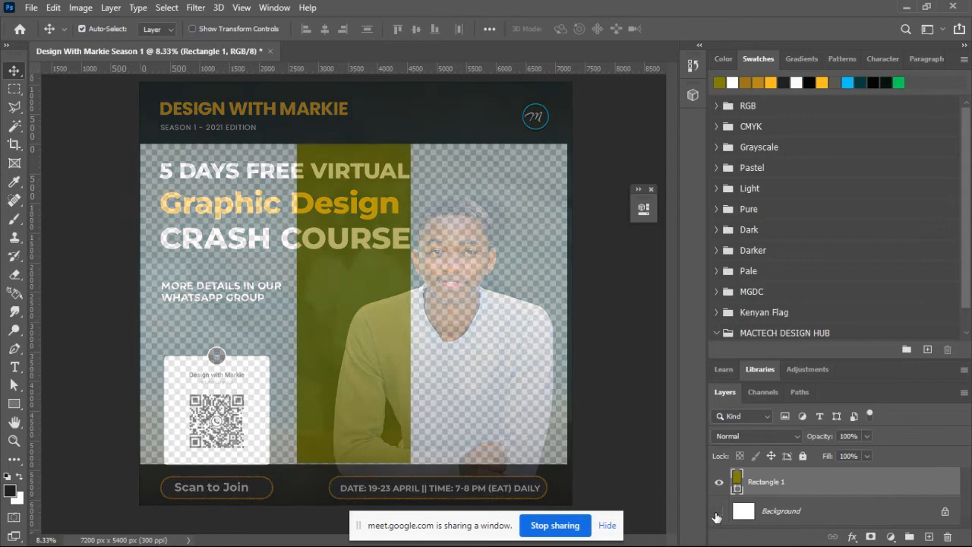
Make the Background layer visible again behind the olive rectangle
{"action": "left_click", "coordinate": [716, 514]}
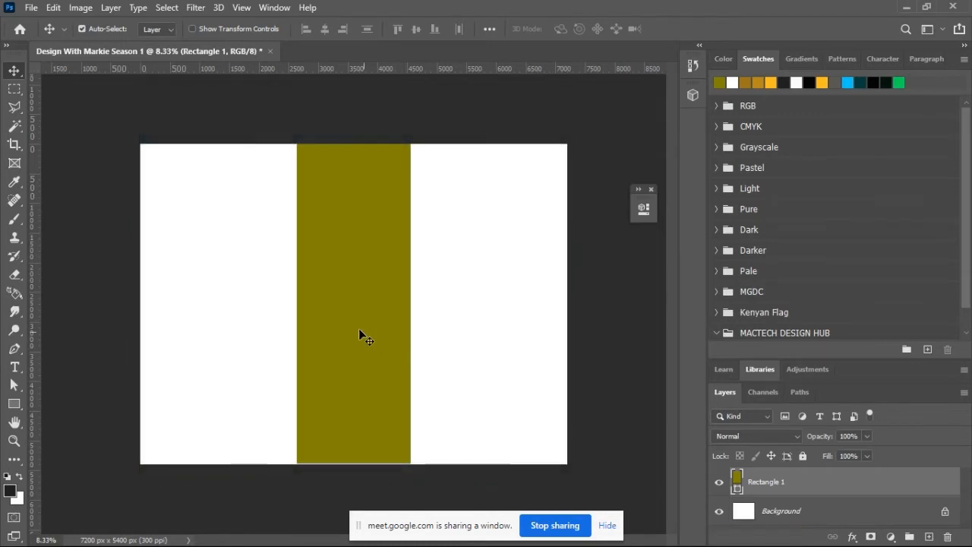
{"action": "left_click_drag", "start_coordinate": [358, 335], "coordinate": [357, 330]}
Try duplicating the Rectangle 1 layer and undo the duplication
{"action": "left_click", "coordinate": [800, 512]}
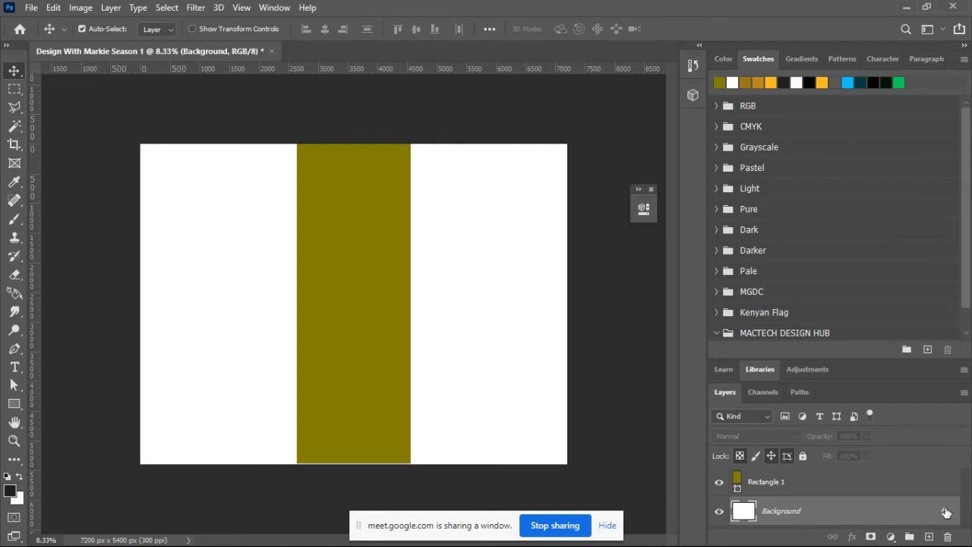
{"action": "left_click", "coordinate": [884, 483]}
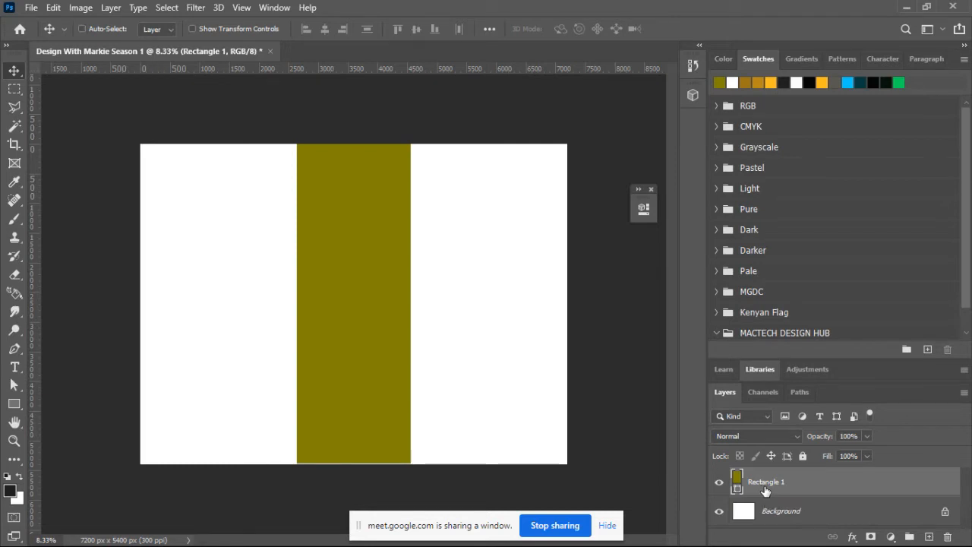
{"action": "key", "text": "ctrl+j"}
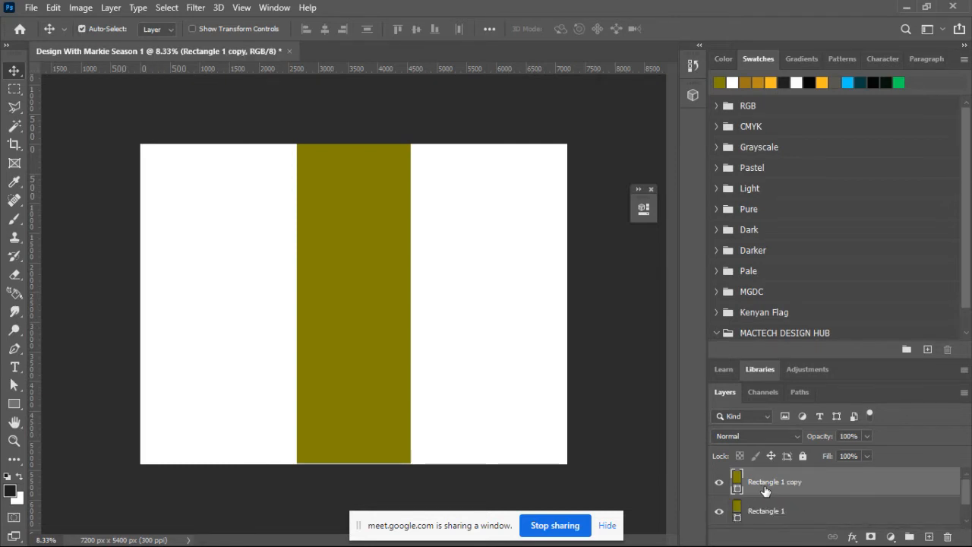
{"action": "key", "text": "ctrl+z"}
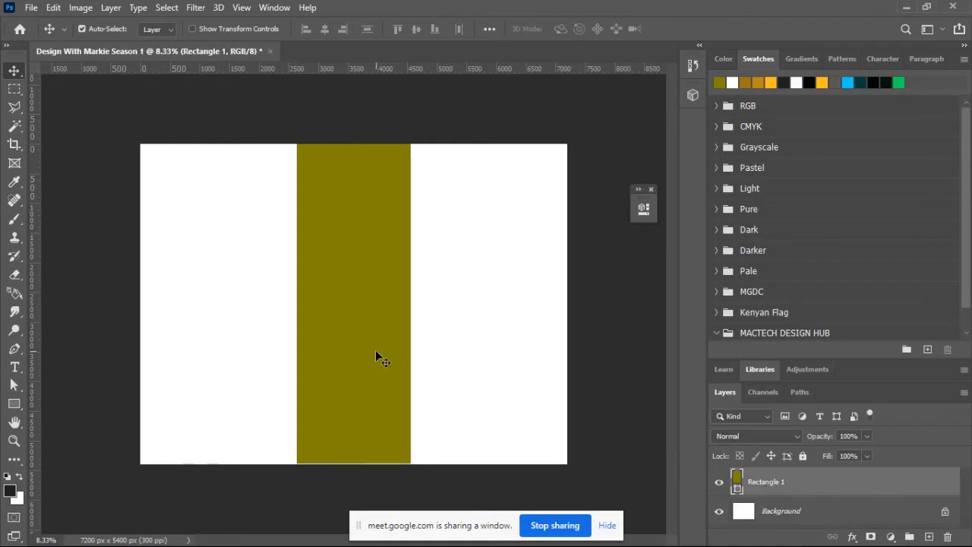
Stretch the olive rectangle beyond the canvas's top and bottom edges, widen it to about 2500 px and recentre it horizontally
{"action": "key", "text": "ctrl+t"}
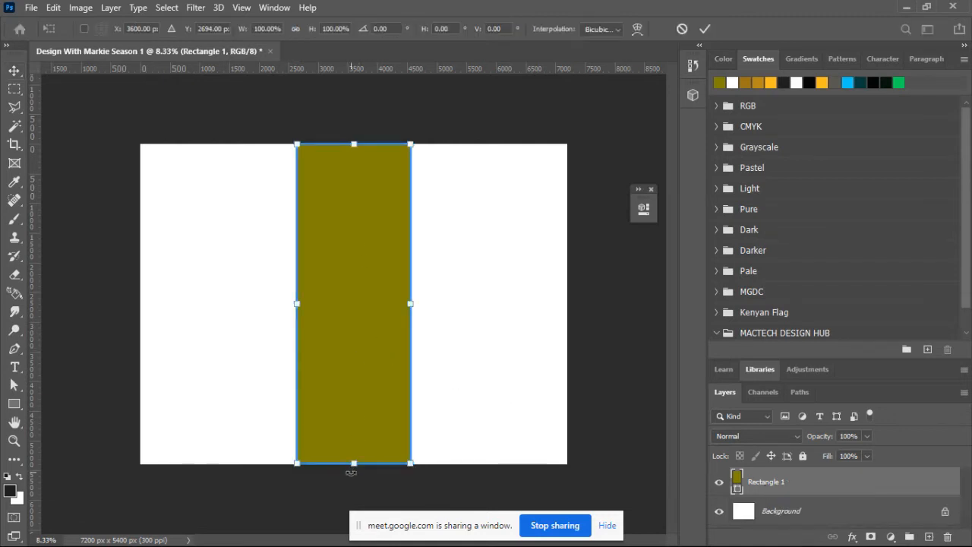
{"action": "left_click_drag", "start_coordinate": [354, 464], "coordinate": [354, 463]}
{"action": "left_click_drag", "start_coordinate": [354, 144], "coordinate": [355, 143]}
{"action": "left_click_drag", "start_coordinate": [410, 305], "coordinate": [445, 303]}
{"action": "left_click_drag", "start_coordinate": [384, 319], "coordinate": [365, 317]}
{"action": "left_click", "coordinate": [706, 28]}
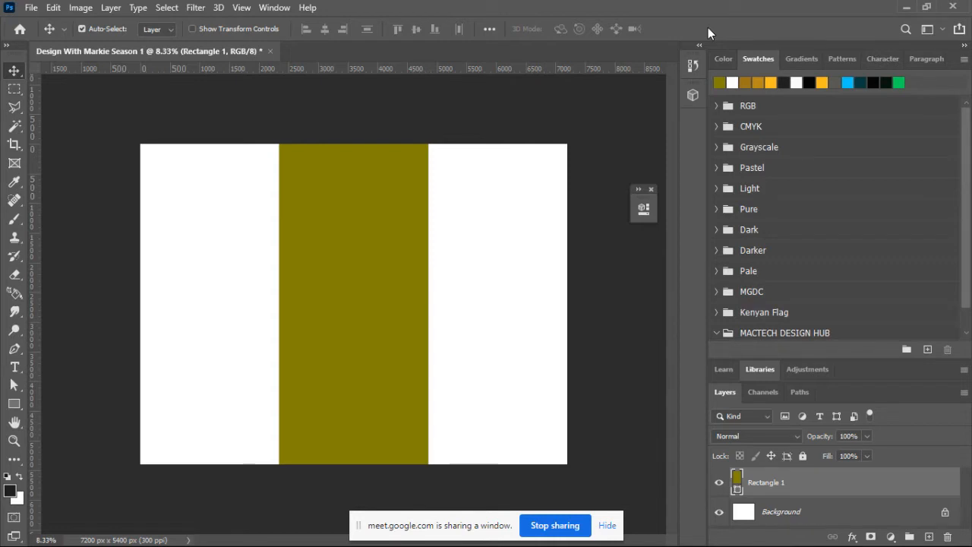
Duplicate the widened Rectangle 1 layer and select the copy
{"action": "key", "text": "ctrl"}
{"action": "key", "text": "ctrl+j"}
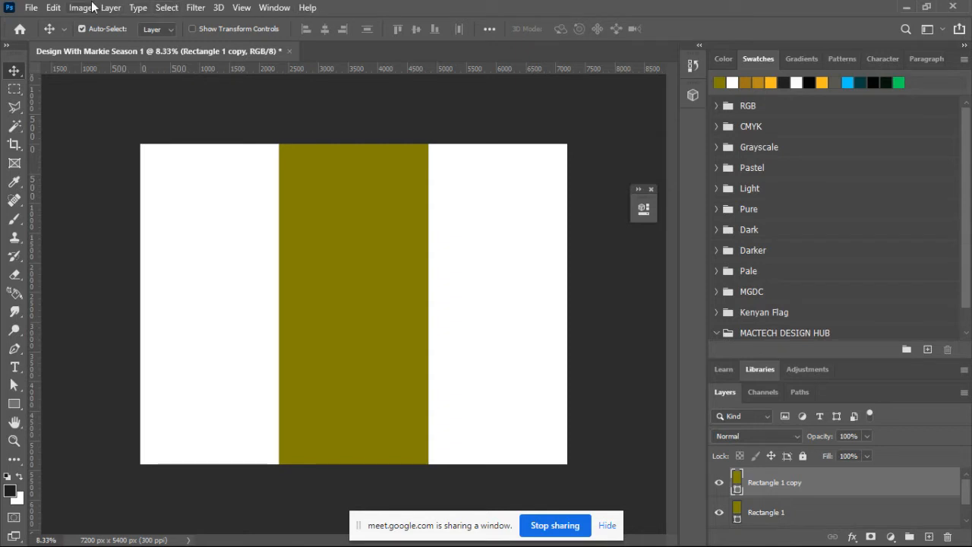
{"action": "left_click", "coordinate": [55, 8]}
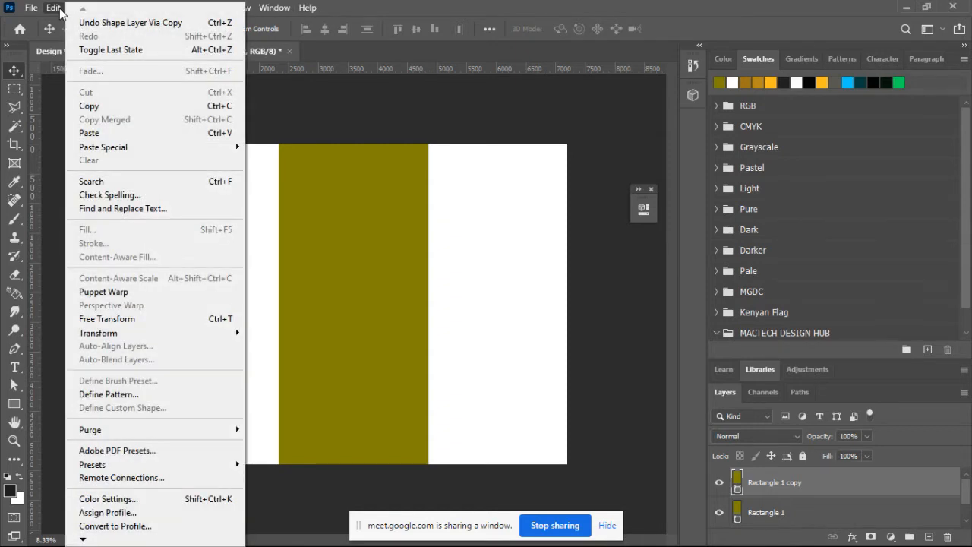
{"action": "left_click", "coordinate": [62, 121]}
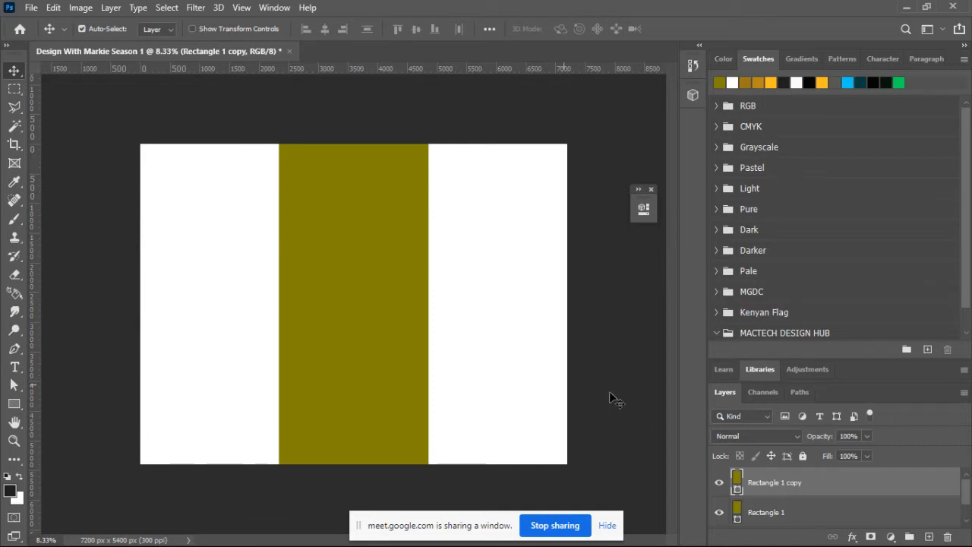
{"action": "left_click", "coordinate": [774, 515]}
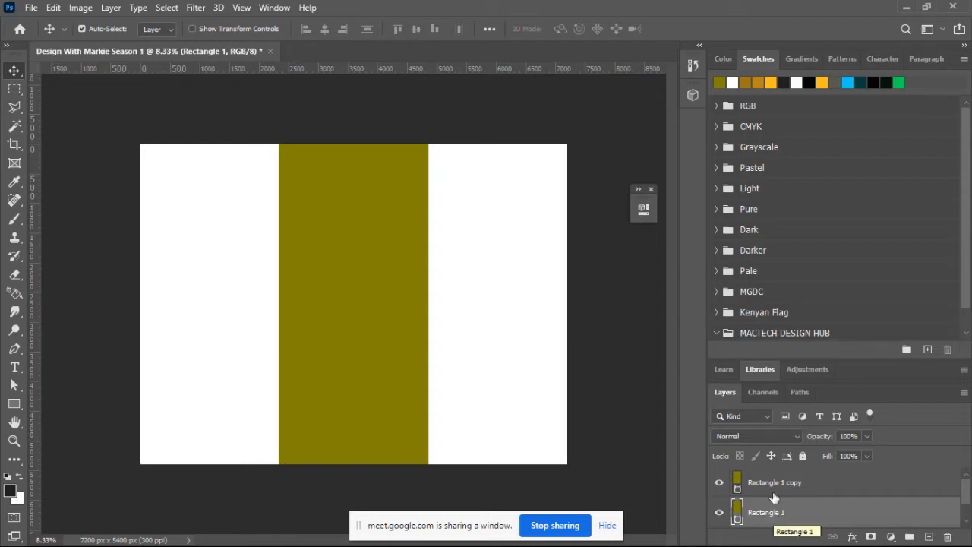
{"action": "left_click", "coordinate": [775, 486]}
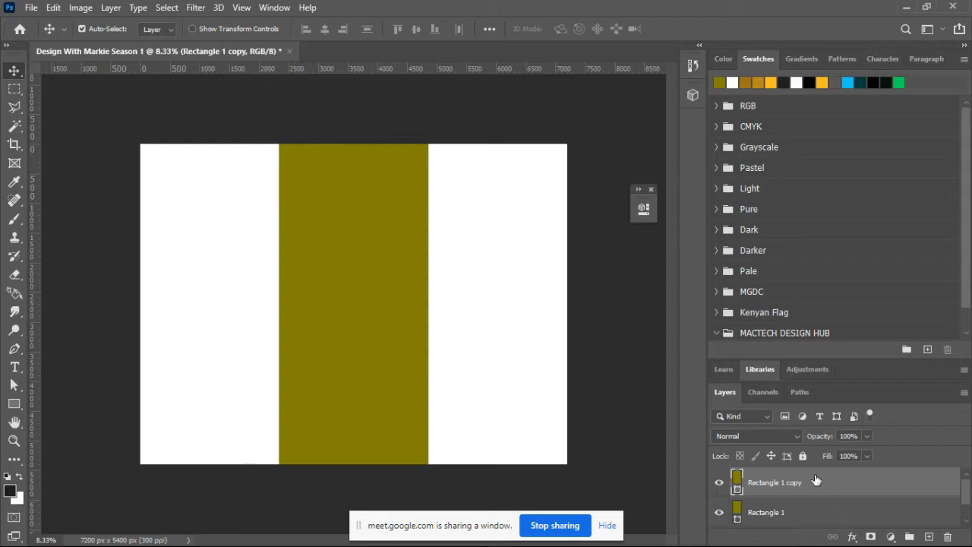
{"action": "key", "text": "ctrl+t"}
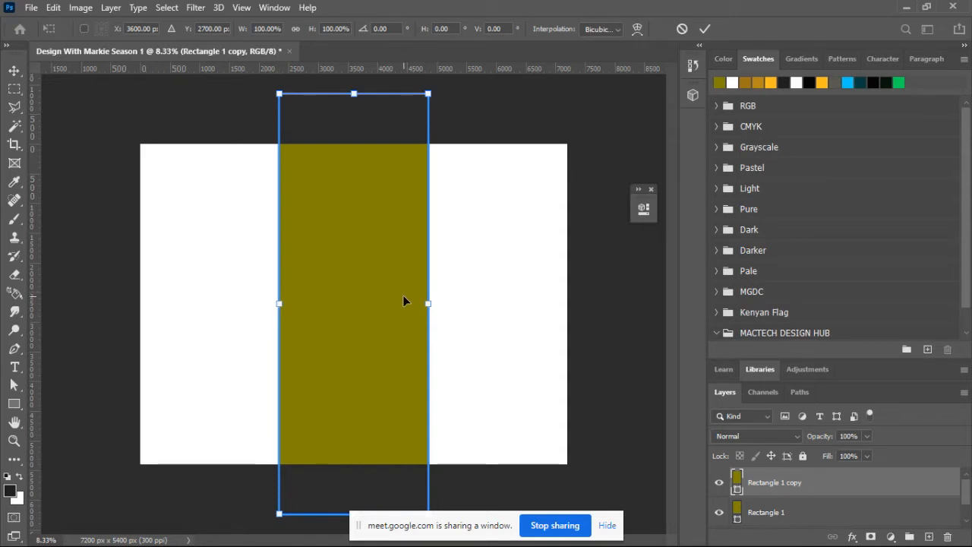
{"action": "left_click_drag", "start_coordinate": [400, 300], "coordinate": [378, 279]}
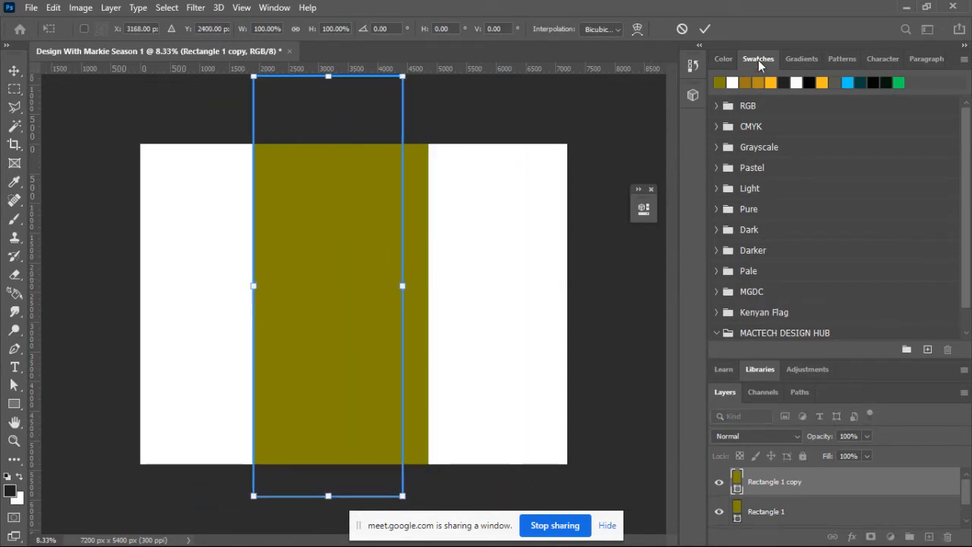
{"action": "left_click", "coordinate": [683, 29]}
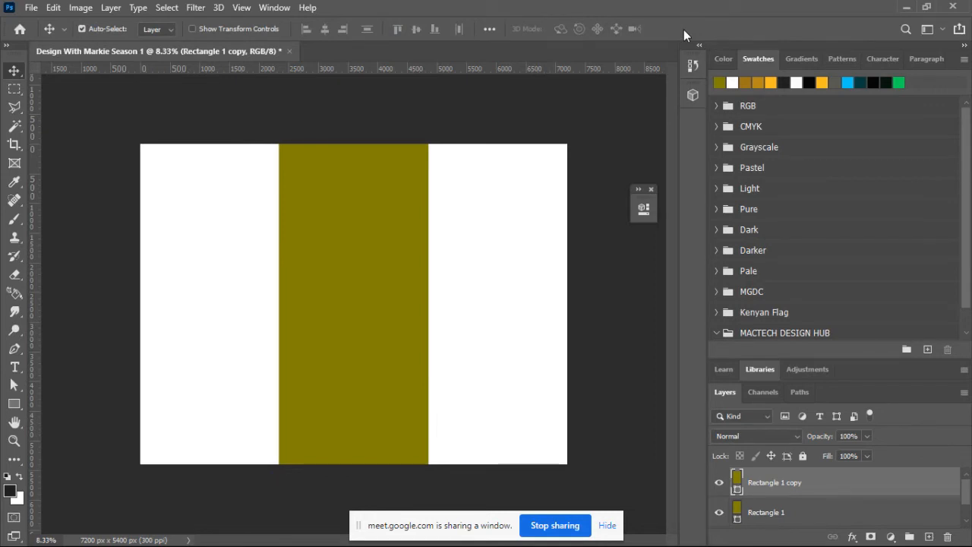
Rotate the rectangle copy about 90° counterclockwise so it lies horizontally across the vertical rectangle
{"action": "key", "text": "ctrl+t"}
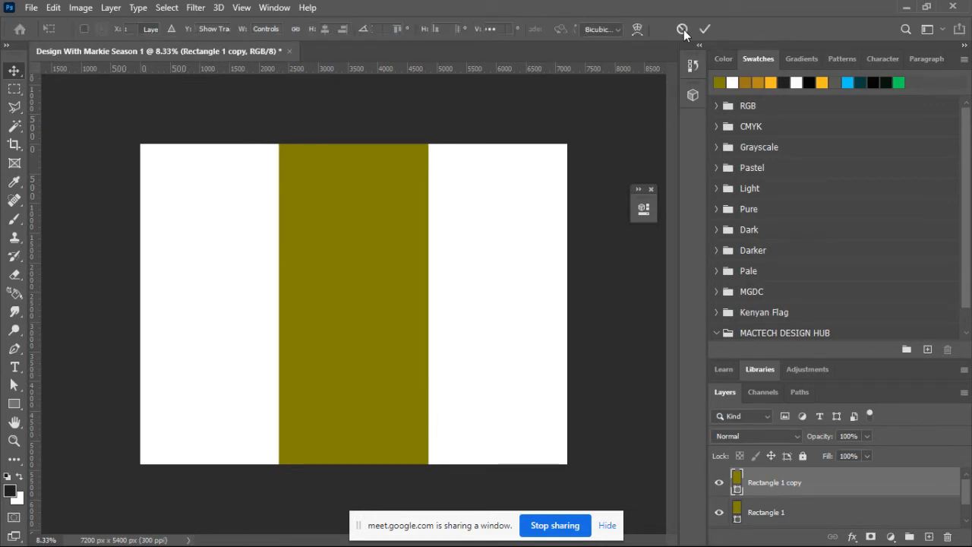
{"action": "mouse_move", "coordinate": [536, 543]}
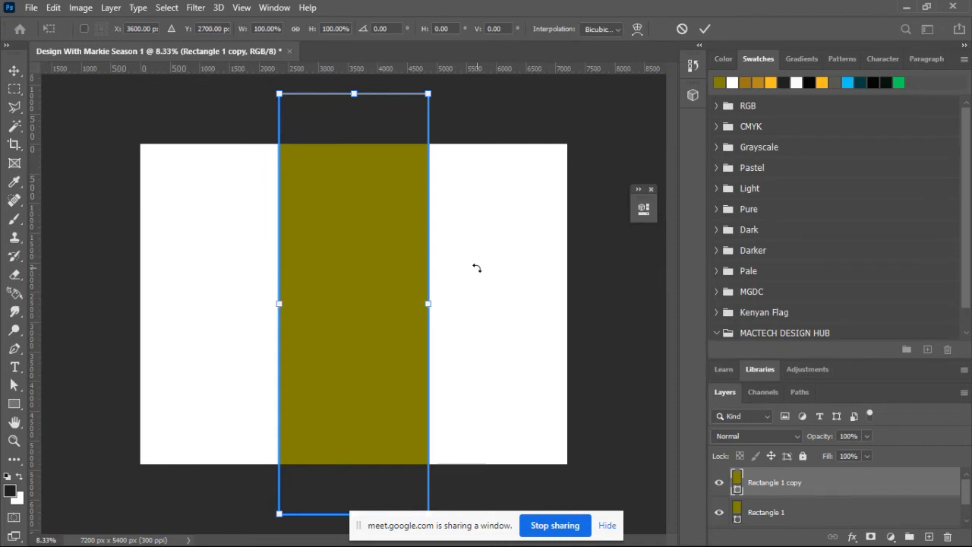
{"action": "left_click_drag", "start_coordinate": [477, 267], "coordinate": [326, 213]}
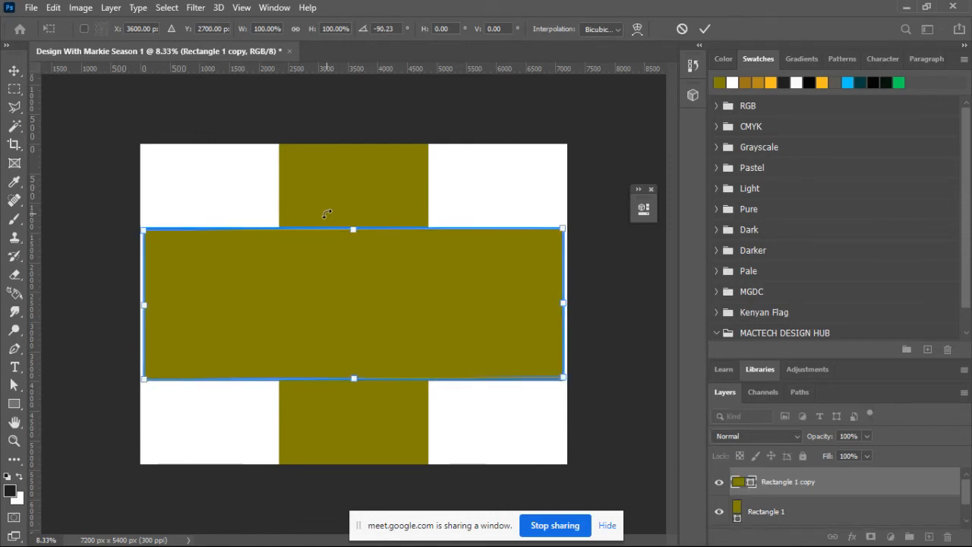
{"action": "left_click", "coordinate": [706, 29]}
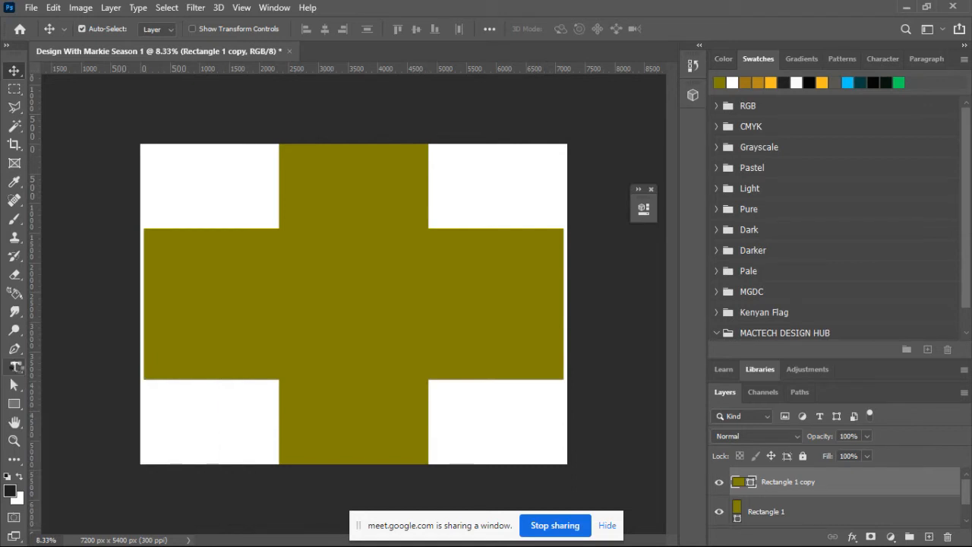
Add the letter A as horizontal 80 pt Bebas Neue text in the canvas's upper-left white area and open its text colour for editing
{"action": "left_click", "coordinate": [14, 367]}
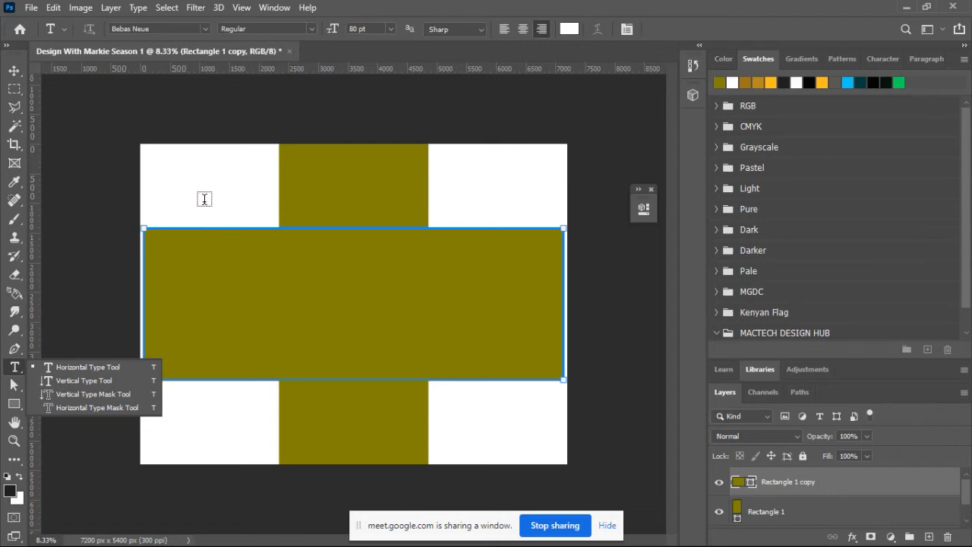
{"action": "left_click", "coordinate": [203, 197]}
{"action": "left_click", "coordinate": [204, 196]}
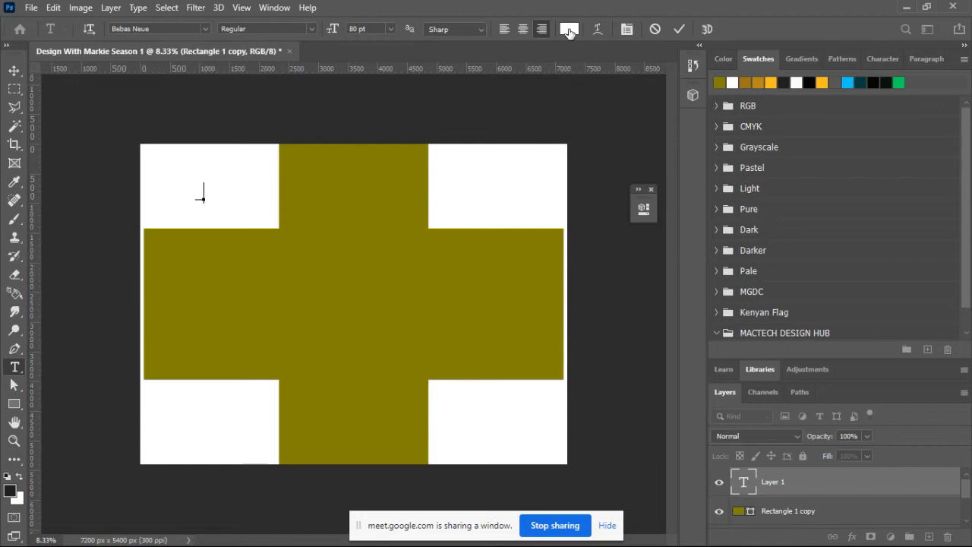
{"action": "key", "text": "ctrl+a"}
{"action": "left_click", "coordinate": [570, 30]}
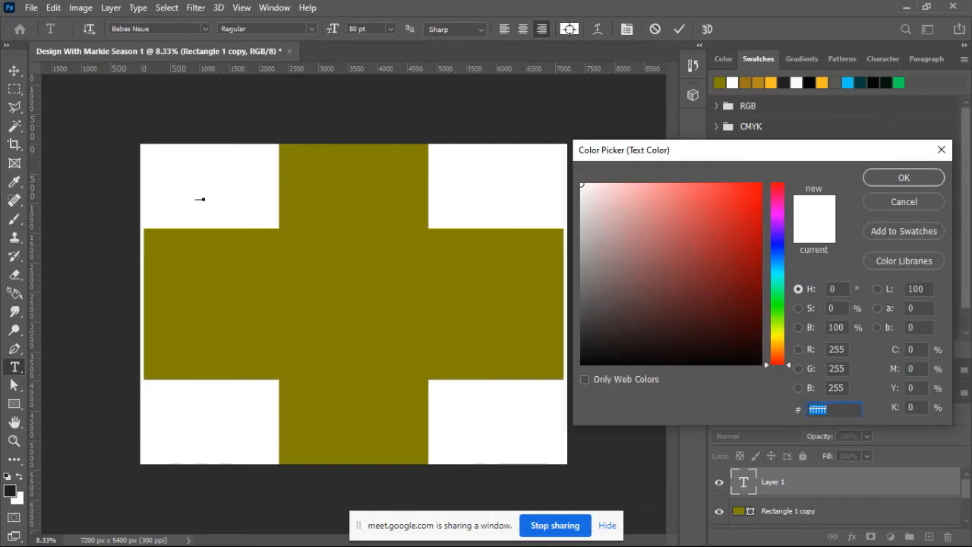
{"action": "left_click_drag", "start_coordinate": [794, 155], "coordinate": [790, 152]}
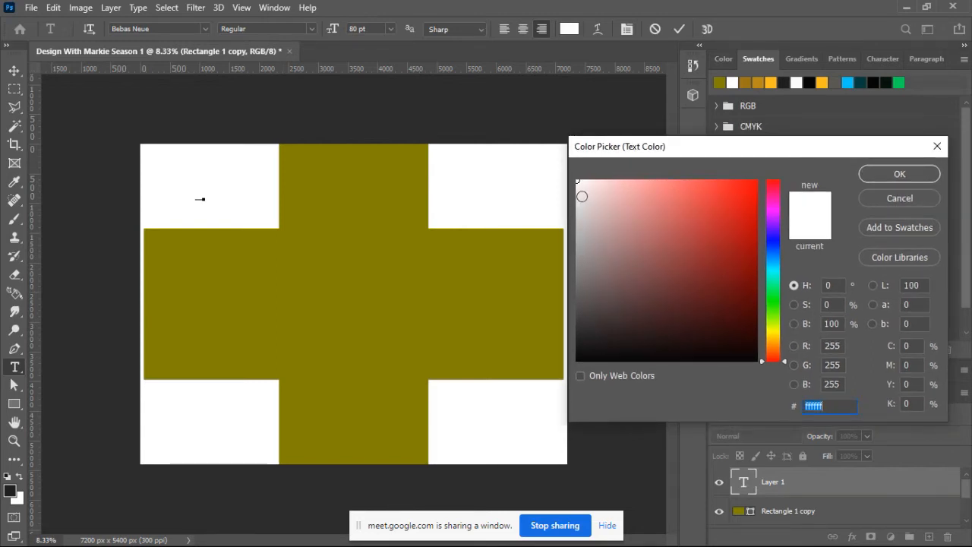
Try blue, dark navy and olive shades as the colour of the letter A
{"action": "left_click", "coordinate": [774, 235]}
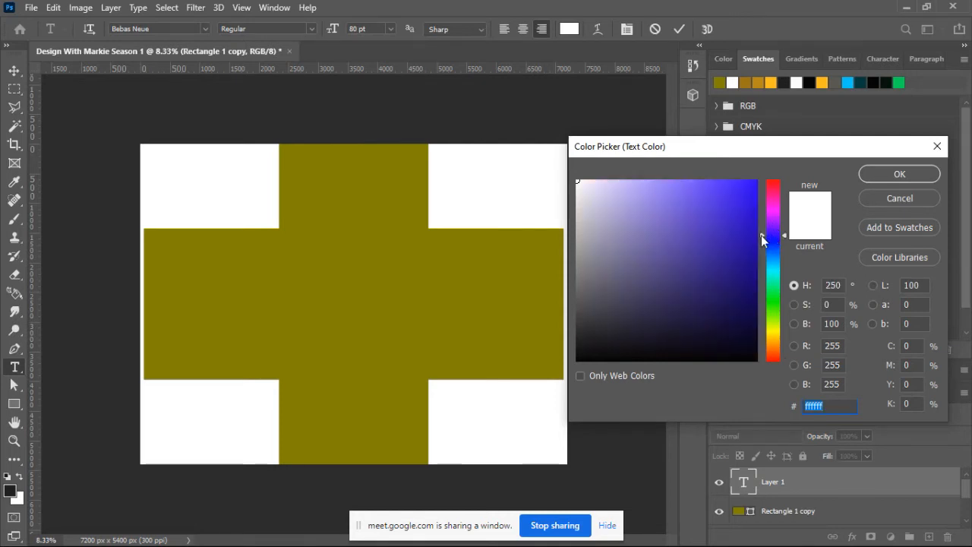
{"action": "mouse_move", "coordinate": [762, 235]}
{"action": "left_mouse_down"}
{"action": "mouse_move", "coordinate": [763, 252]}
{"action": "mouse_move", "coordinate": [763, 242]}
{"action": "left_mouse_up"}
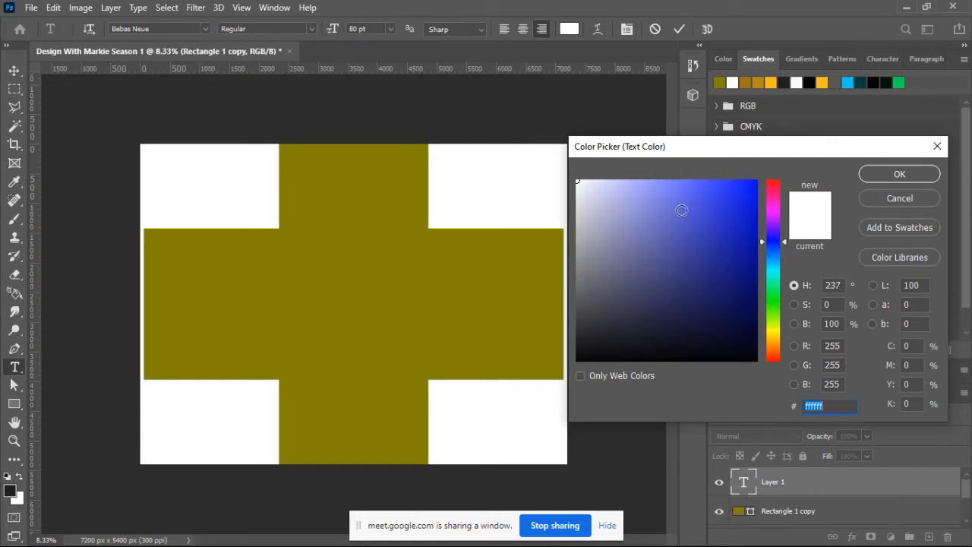
{"action": "left_click", "coordinate": [681, 211]}
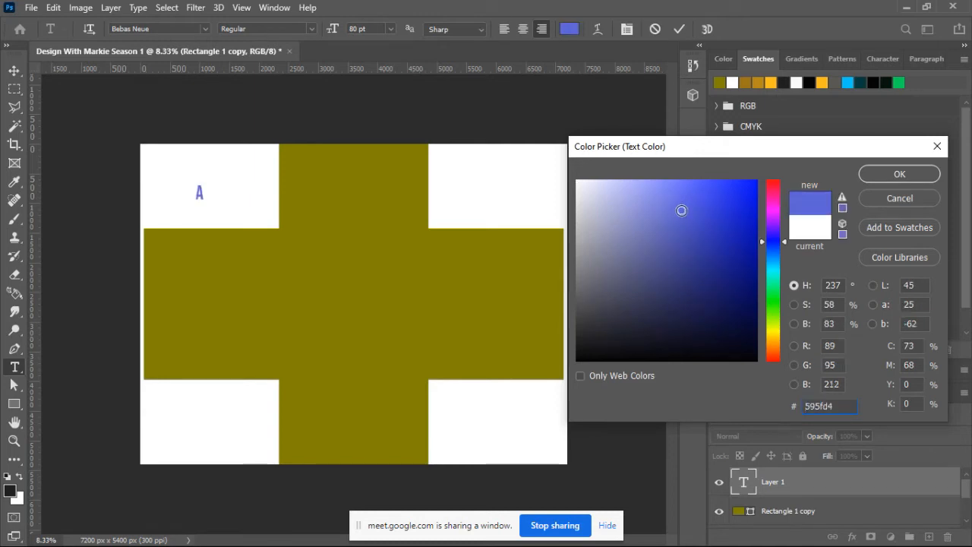
{"action": "left_click", "coordinate": [690, 235]}
{"action": "left_click", "coordinate": [708, 271]}
{"action": "left_click", "coordinate": [719, 288]}
{"action": "left_click", "coordinate": [731, 333]}
{"action": "left_click", "coordinate": [770, 332]}
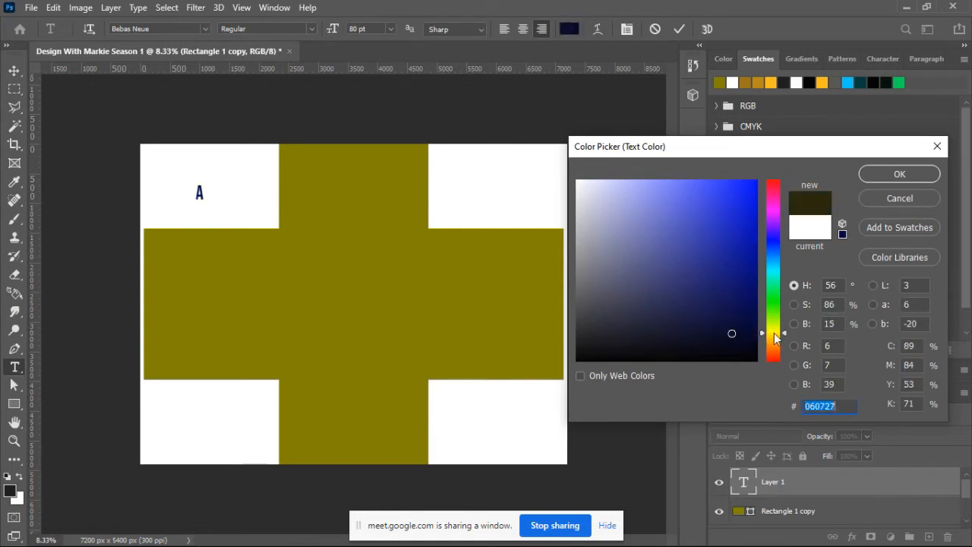
{"action": "left_click", "coordinate": [735, 287]}
{"action": "left_click", "coordinate": [738, 247]}
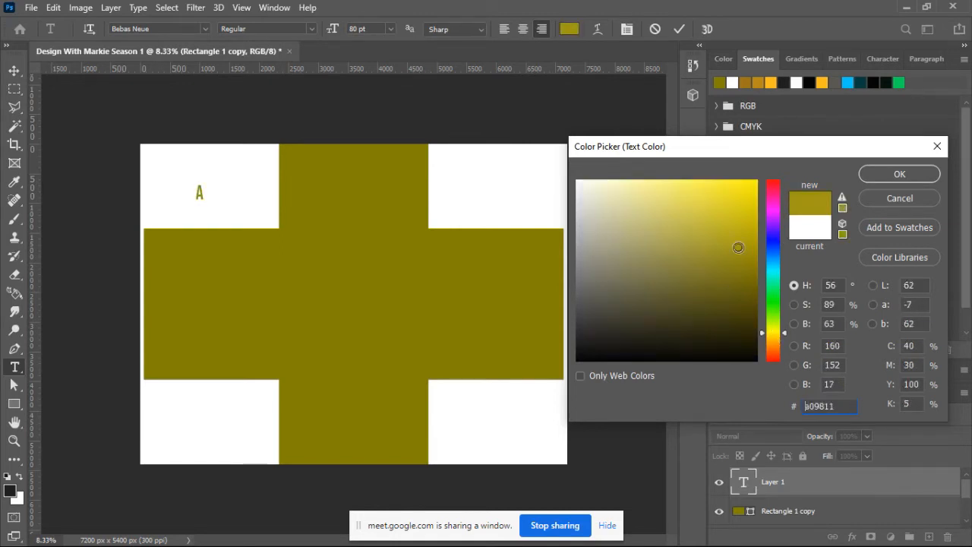
{"action": "left_click", "coordinate": [771, 244]}
{"action": "left_click", "coordinate": [771, 234]}
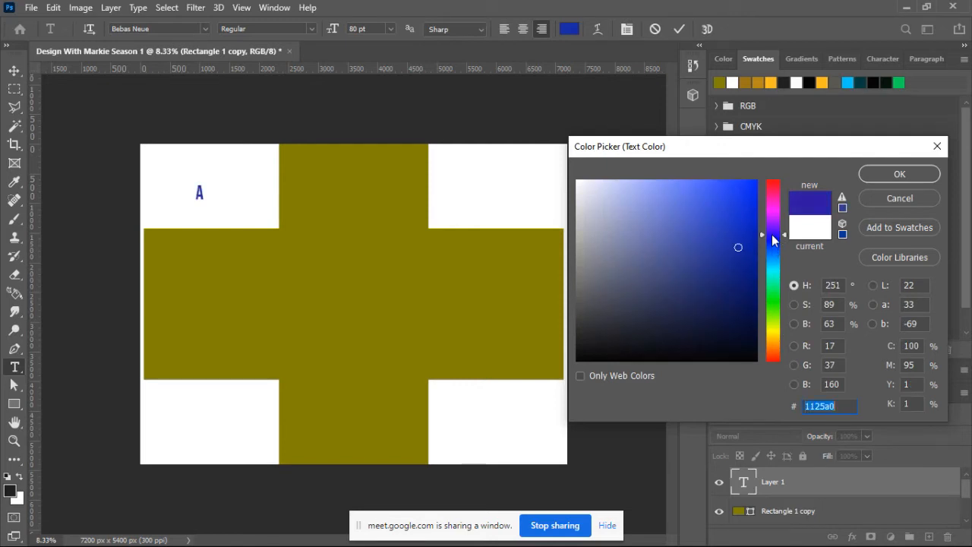
Set the colour of the letter A to bright cyan 14e4d8, commit the text and switch to the Move tool
{"action": "left_click", "coordinate": [773, 270]}
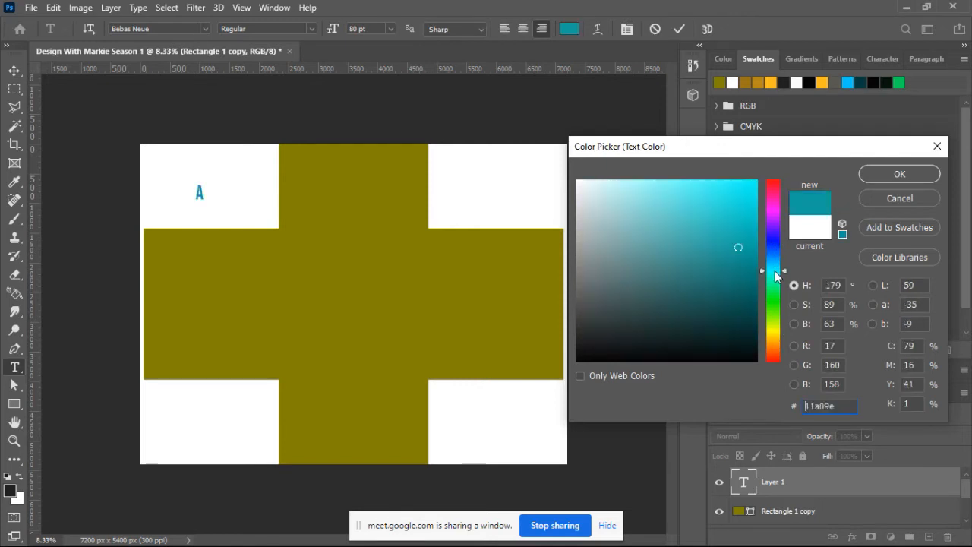
{"action": "left_click", "coordinate": [775, 270]}
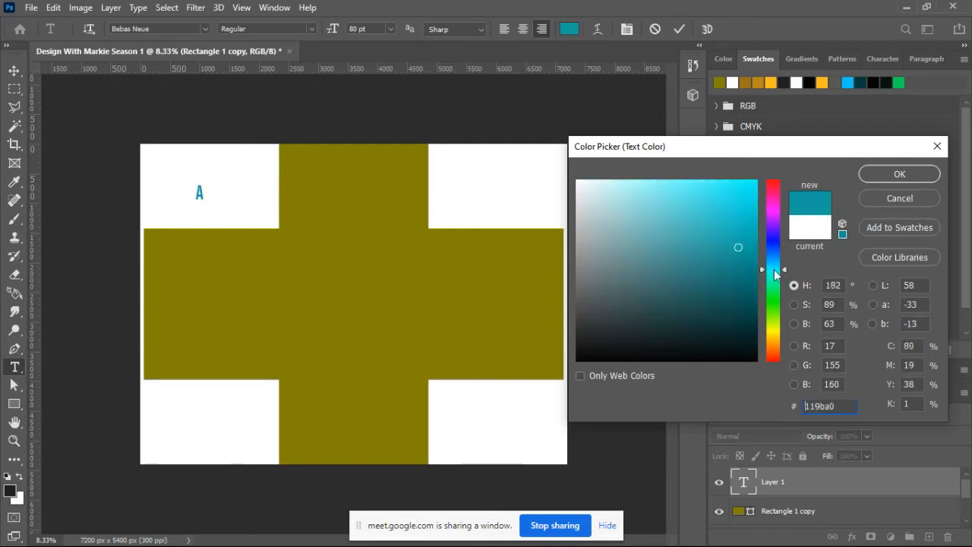
{"action": "left_click", "coordinate": [775, 273]}
{"action": "left_click", "coordinate": [741, 256]}
{"action": "left_click_drag", "start_coordinate": [741, 235], "coordinate": [742, 199]}
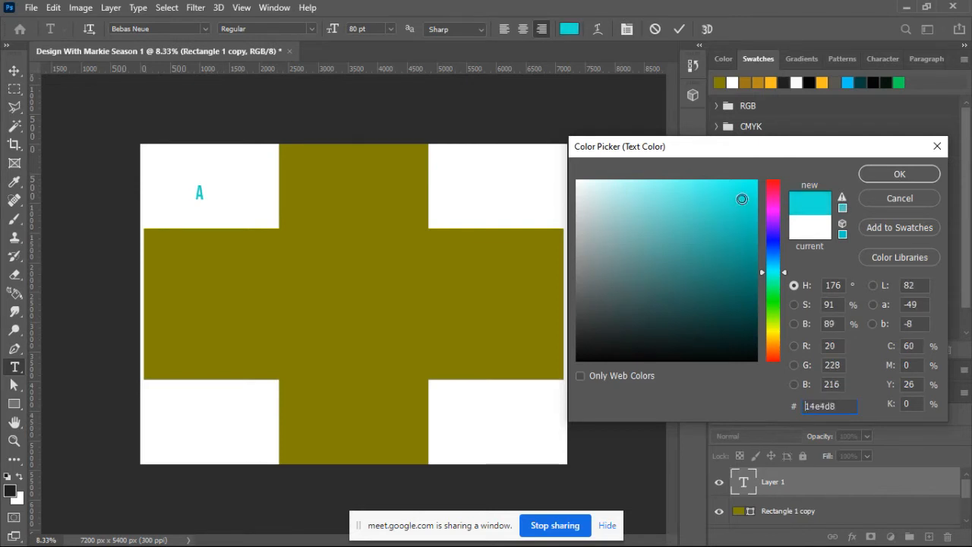
{"action": "left_click", "coordinate": [885, 176]}
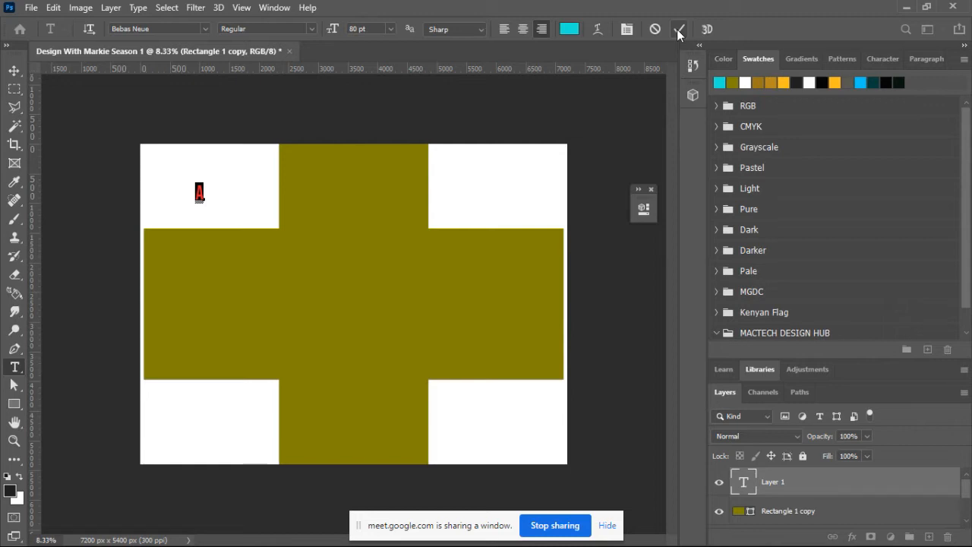
{"action": "left_click", "coordinate": [678, 29]}
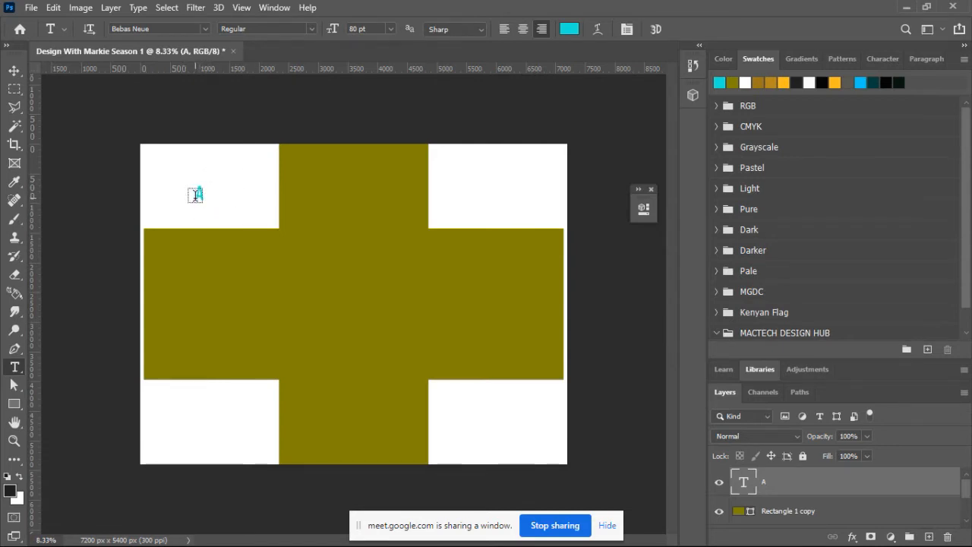
{"action": "left_click", "coordinate": [15, 70]}
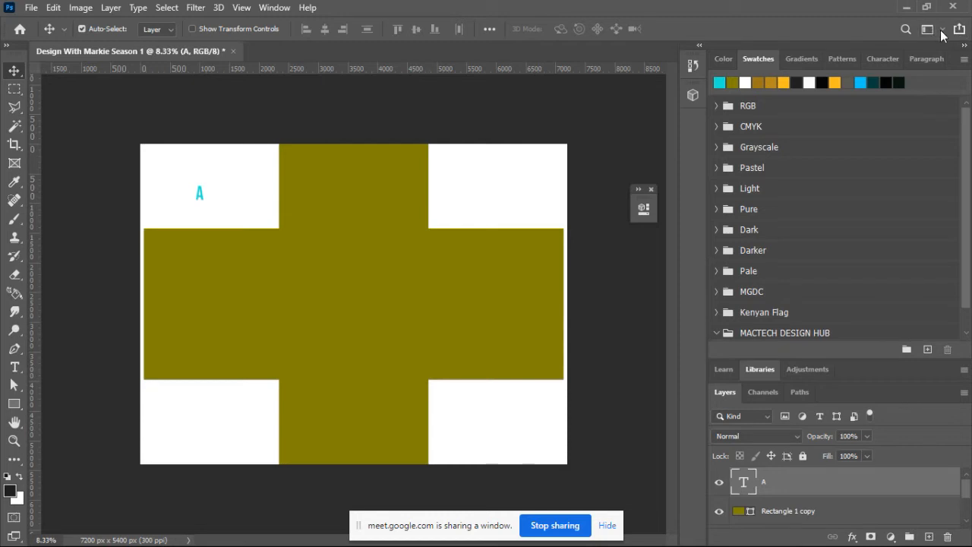
Try the Photography and Painting workspaces, collapse the brush settings, and switch back to the Essentials workspace
{"action": "left_click", "coordinate": [942, 32]}
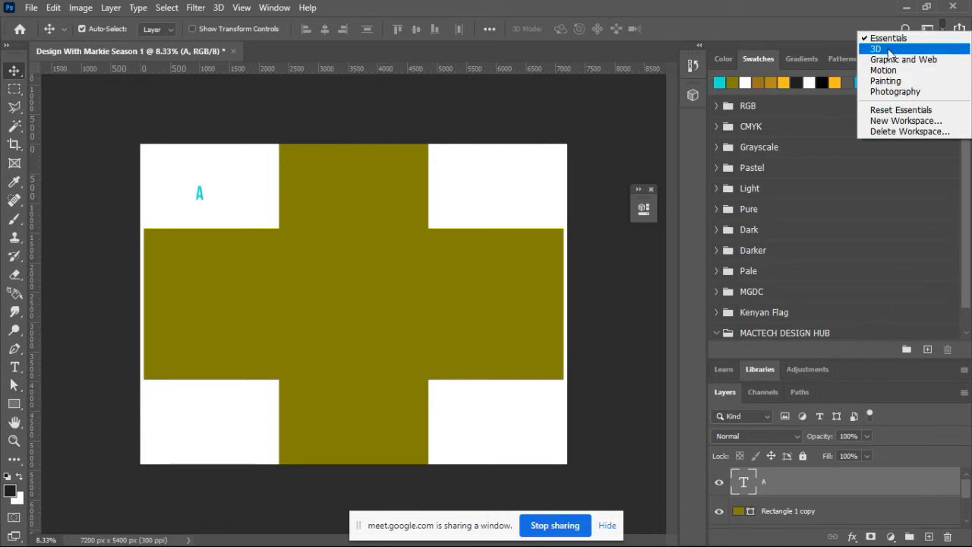
{"action": "left_click", "coordinate": [898, 93]}
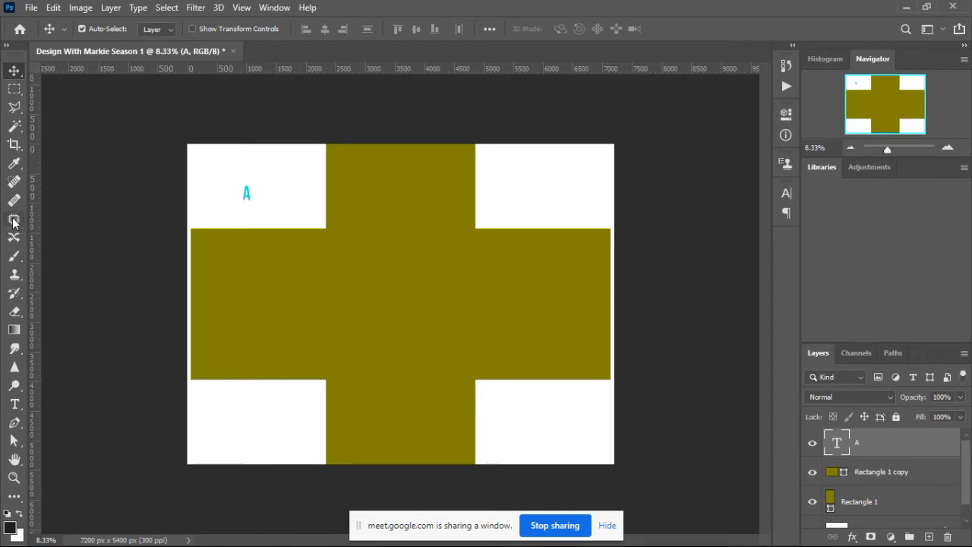
{"action": "left_click", "coordinate": [942, 31]}
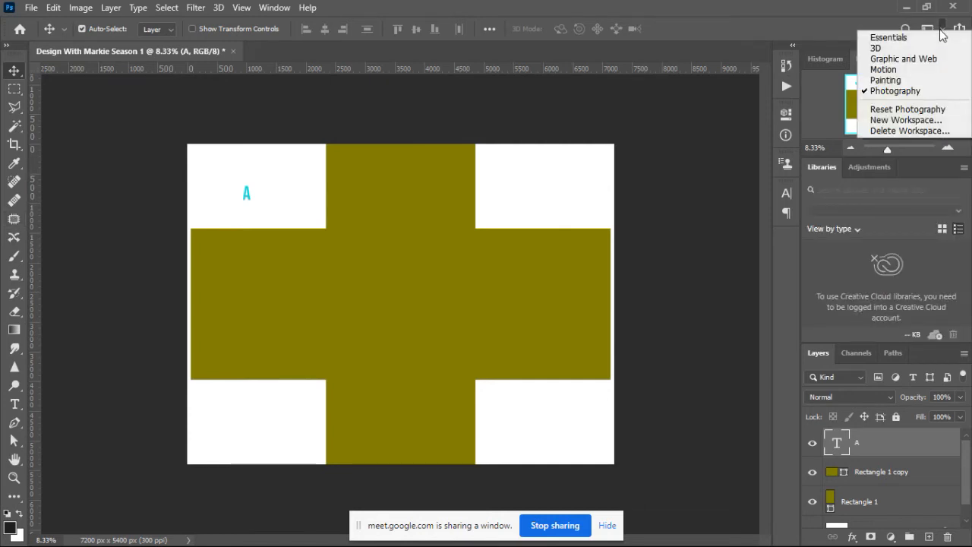
{"action": "left_click", "coordinate": [898, 80]}
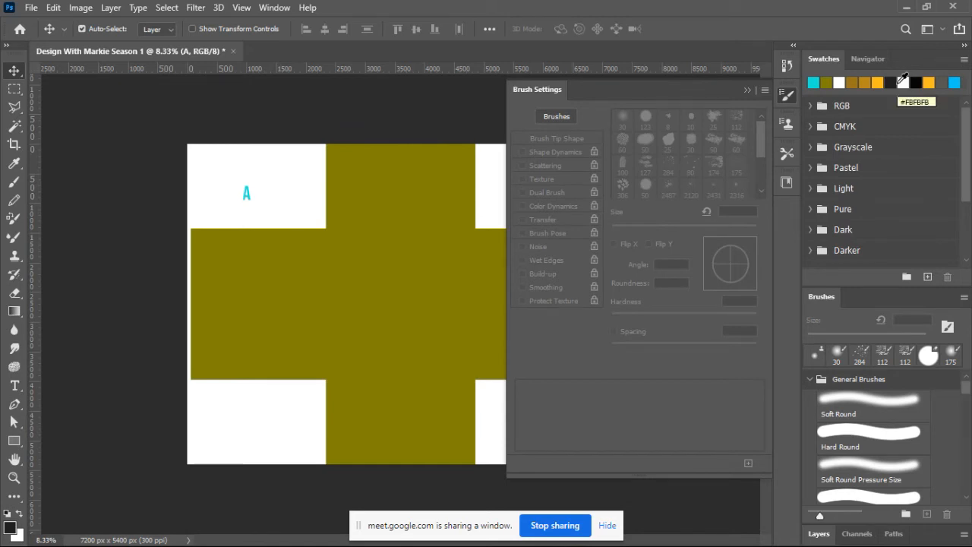
{"action": "left_click", "coordinate": [747, 91]}
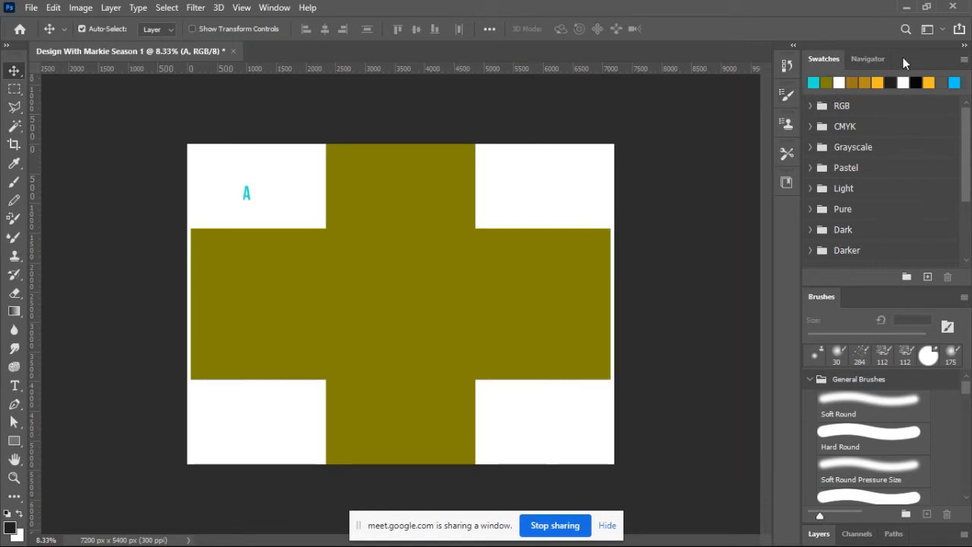
{"action": "left_click", "coordinate": [942, 30]}
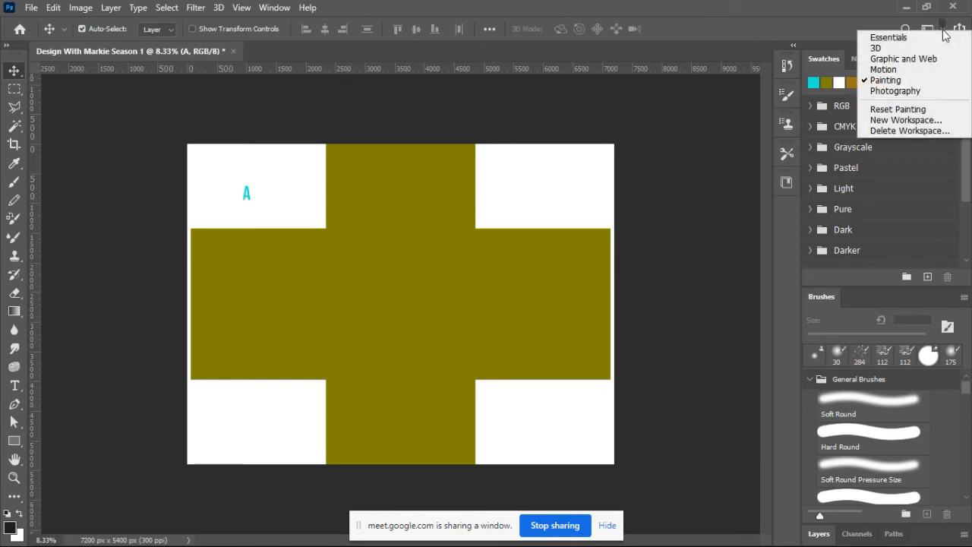
{"action": "left_click", "coordinate": [902, 48]}
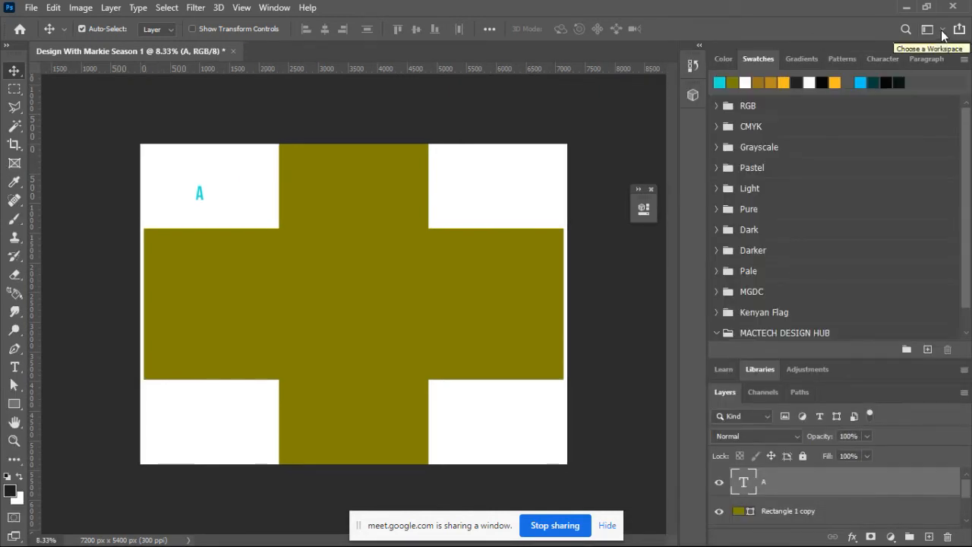
{"action": "left_click", "coordinate": [941, 32]}
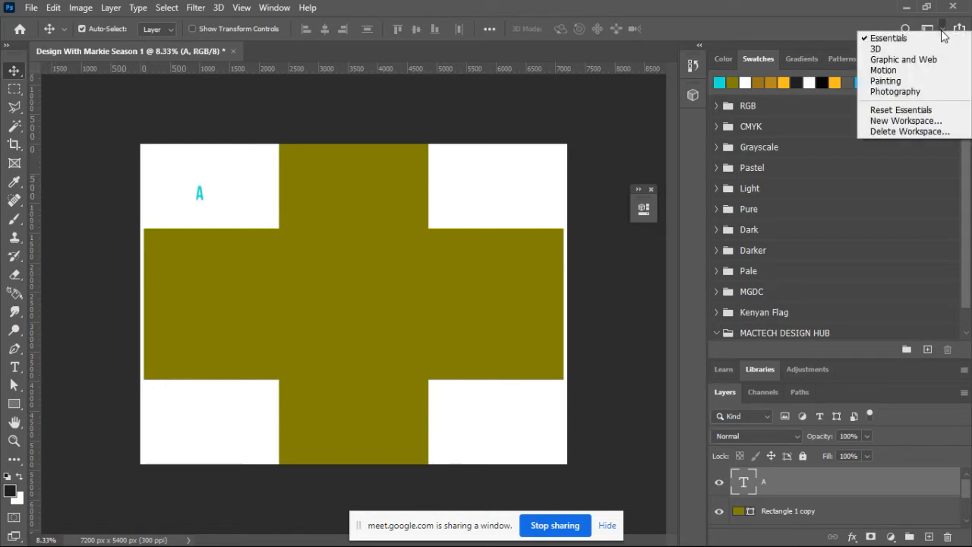
{"action": "left_click", "coordinate": [901, 40]}
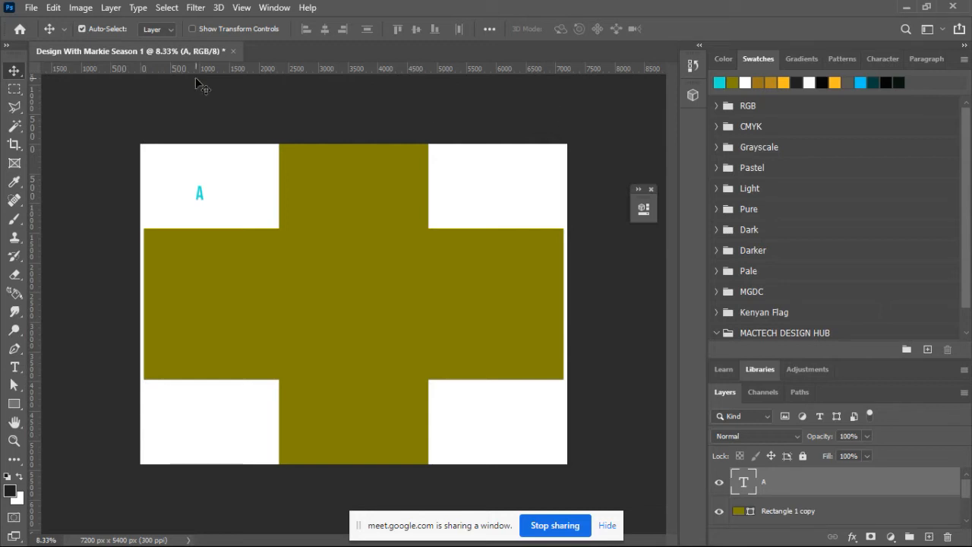
{"action": "left_click", "coordinate": [76, 117]}
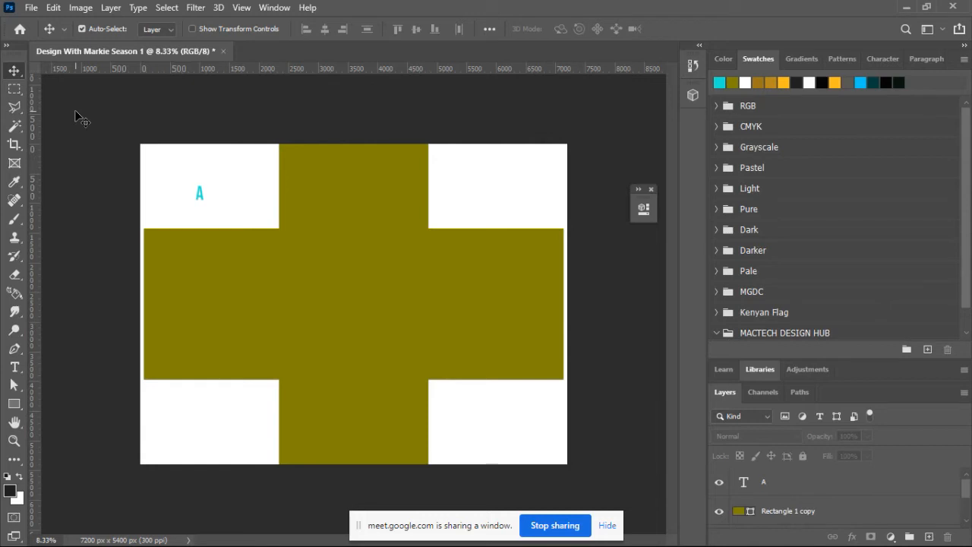
{"action": "key", "text": "super+shift+s"}
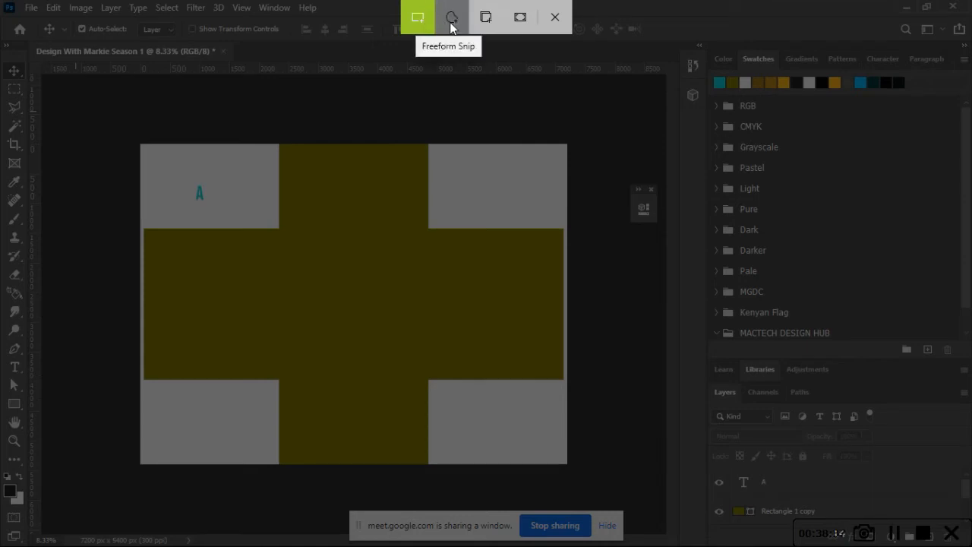
{"action": "left_click", "coordinate": [551, 19]}
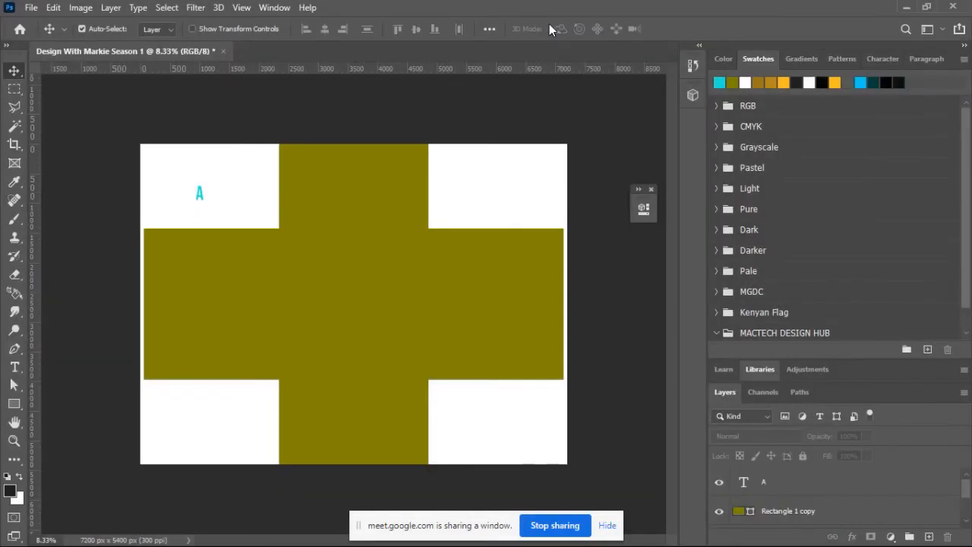
Duplicate the letter A text layer, place the copy beside the original in the same white area and change its text to B
{"action": "left_click", "coordinate": [201, 196]}
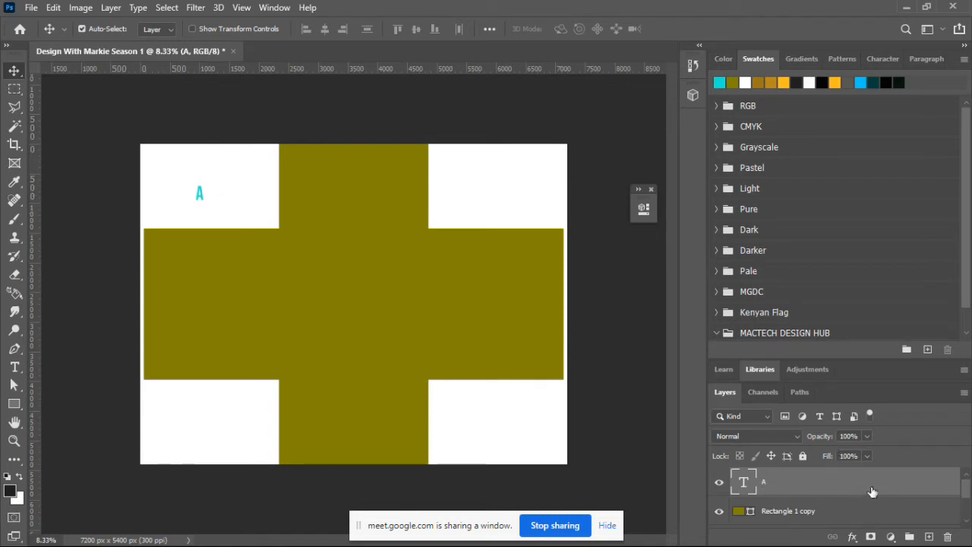
{"action": "key", "text": "ctrl+t"}
{"action": "key", "text": "ctrl+j"}
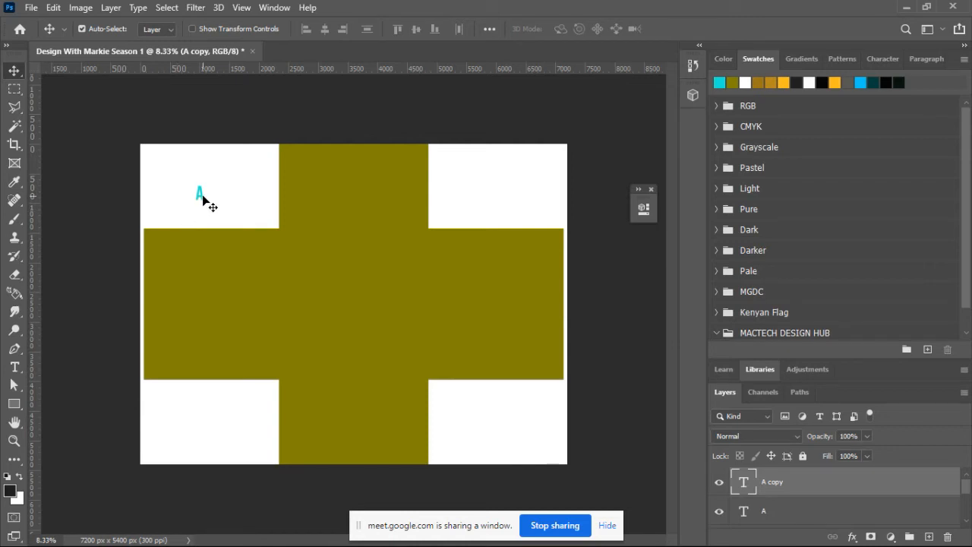
{"action": "left_click_drag", "start_coordinate": [214, 200], "coordinate": [259, 196]}
{"action": "double_click", "coordinate": [259, 194]}
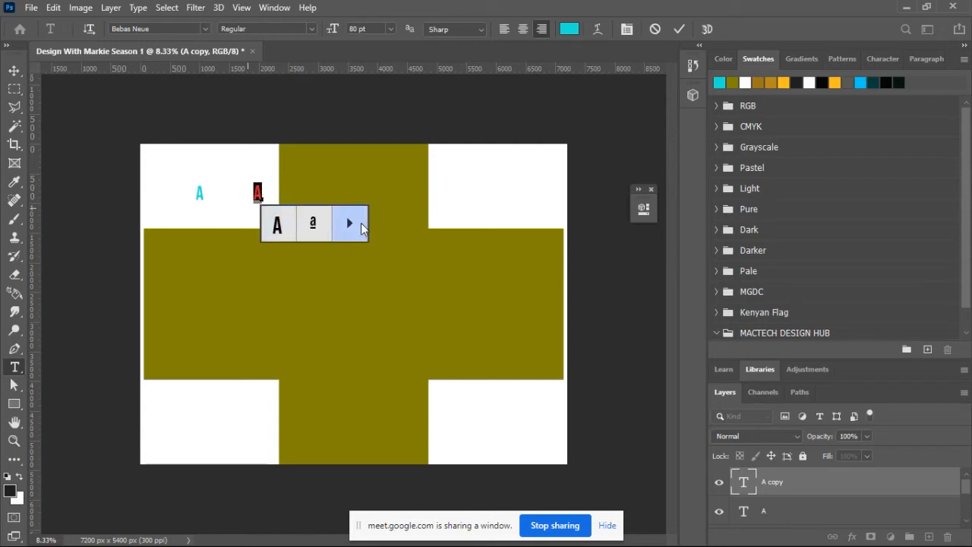
{"action": "type", "text": "B"}
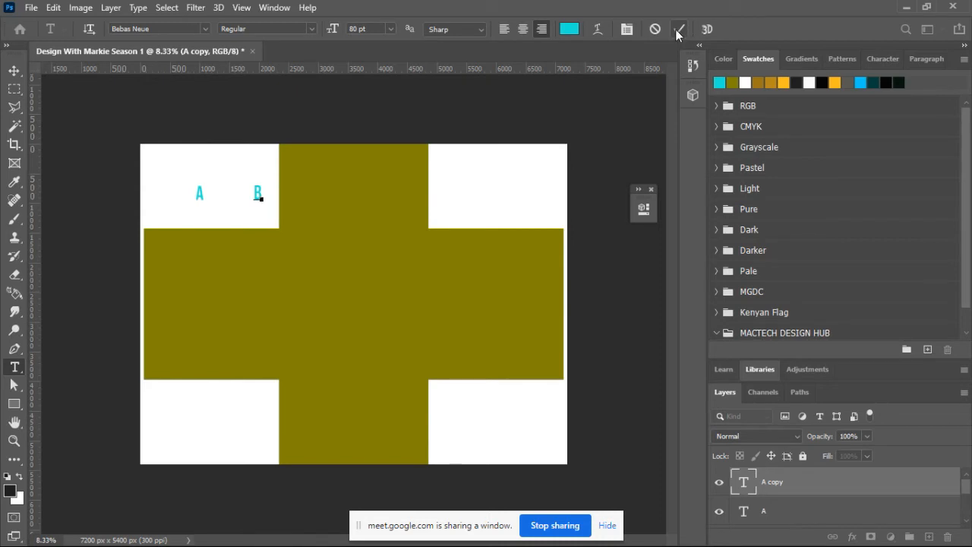
{"action": "left_click", "coordinate": [677, 30]}
Move the letter B to the upper-left corner of the vertical rectangle and the letter A to the upper-left corner of the horizontal rectangle
{"action": "key", "text": "v"}
{"action": "left_click_drag", "start_coordinate": [256, 191], "coordinate": [300, 162]}
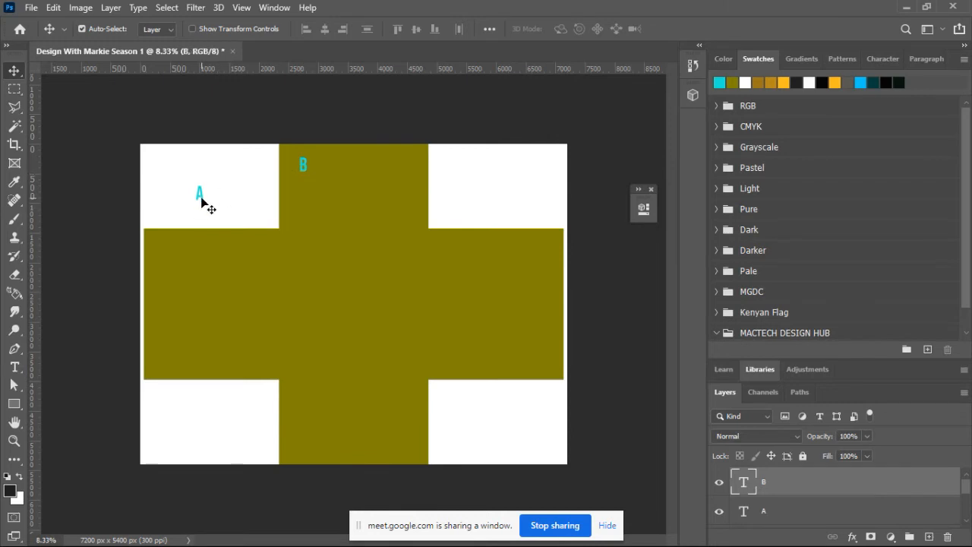
{"action": "left_click", "coordinate": [200, 195]}
{"action": "left_click_drag", "start_coordinate": [161, 264], "coordinate": [160, 265]}
Change the horizontal rectangle's fill to the dark teal from the recently used colours and return to the Move tool
{"action": "left_click", "coordinate": [203, 253]}
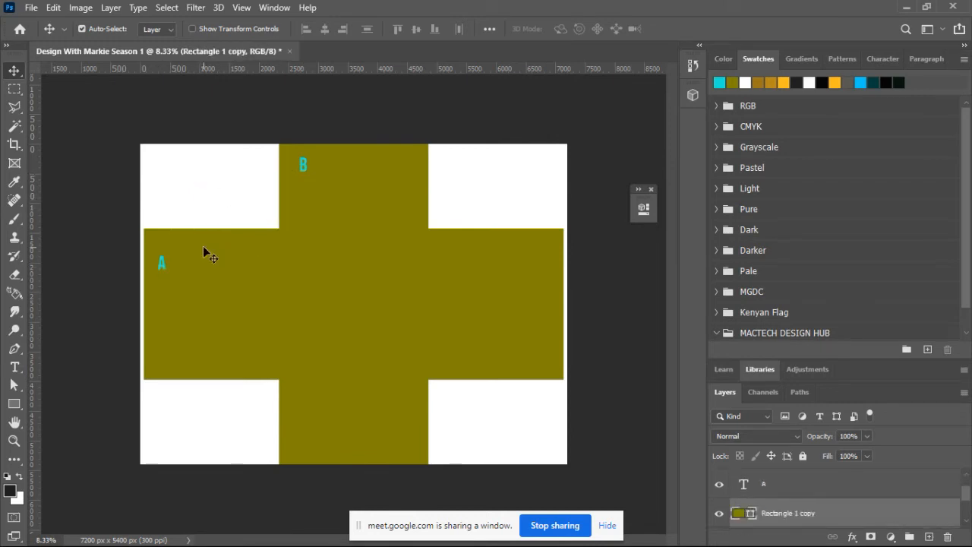
{"action": "left_click", "coordinate": [13, 407]}
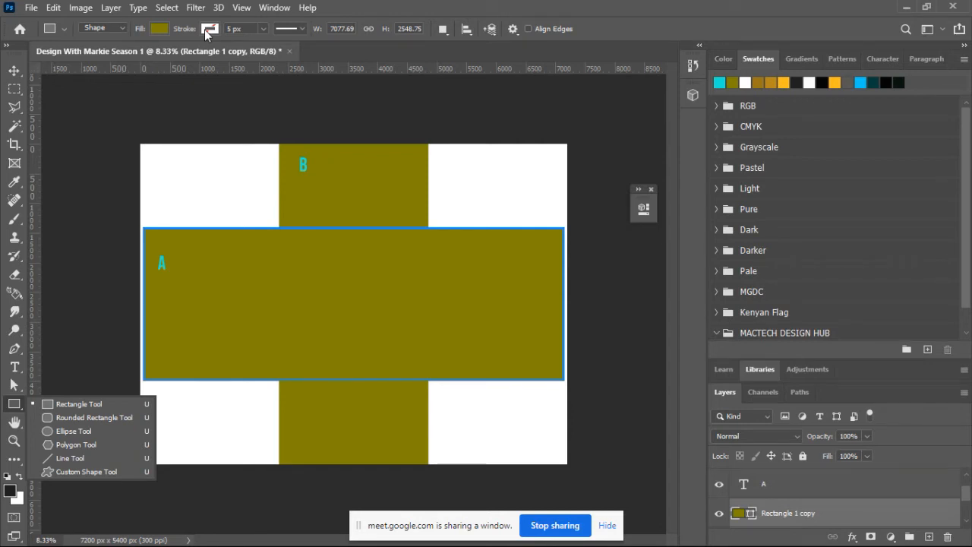
{"action": "left_click", "coordinate": [155, 28]}
{"action": "left_click", "coordinate": [156, 28]}
{"action": "left_click", "coordinate": [156, 28]}
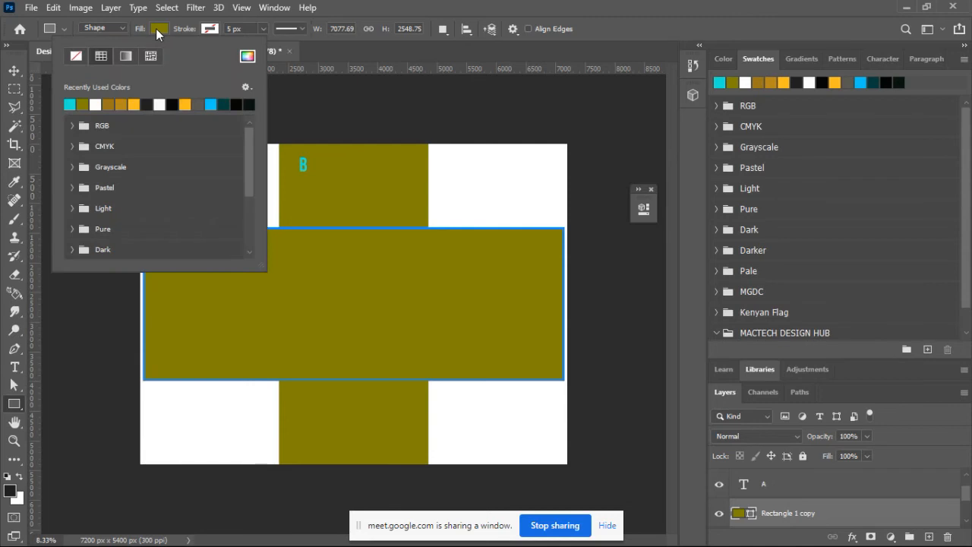
{"action": "left_click", "coordinate": [224, 104]}
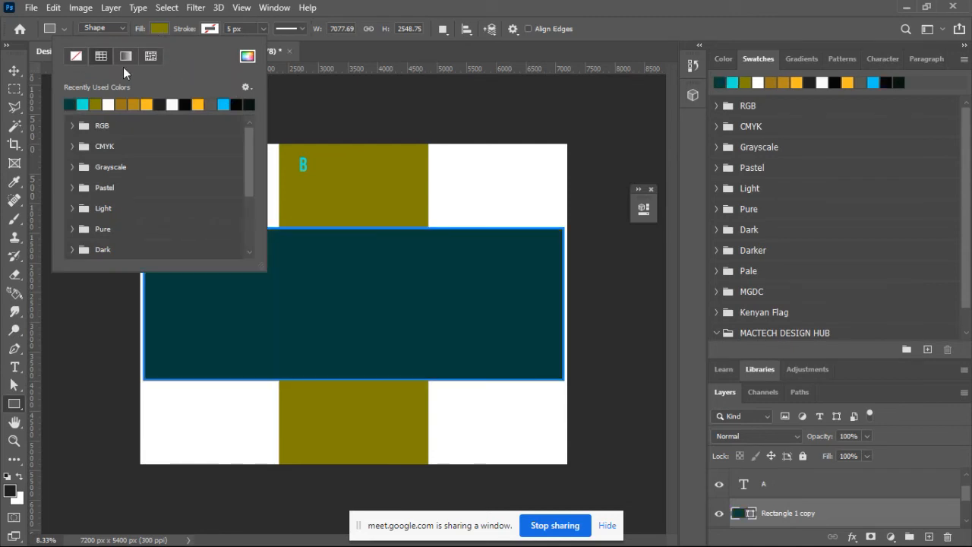
{"action": "left_click", "coordinate": [15, 73]}
{"action": "left_click", "coordinate": [16, 73]}
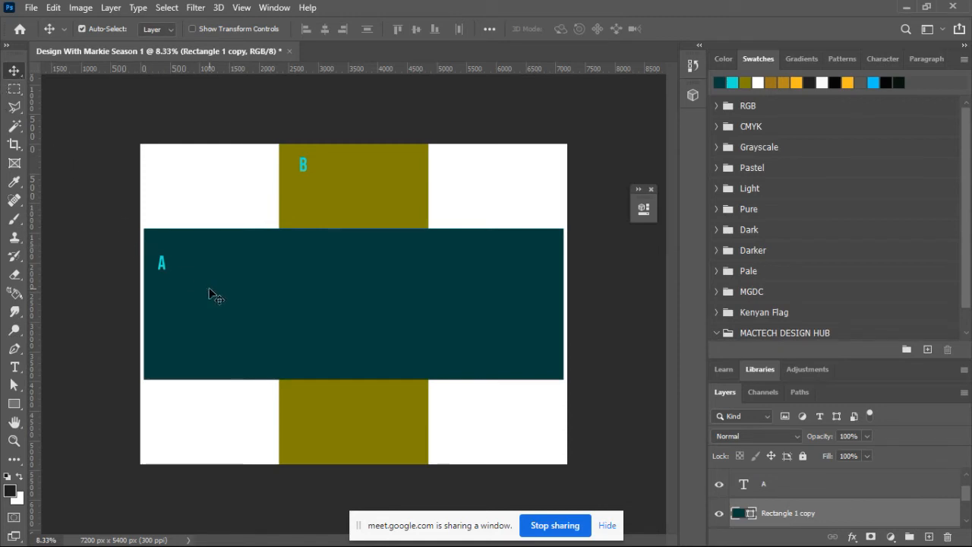
Scale the horizontal rectangle proportionally to about 92.87% and recentre it on the canvas
{"action": "key", "text": "ctrl+t"}
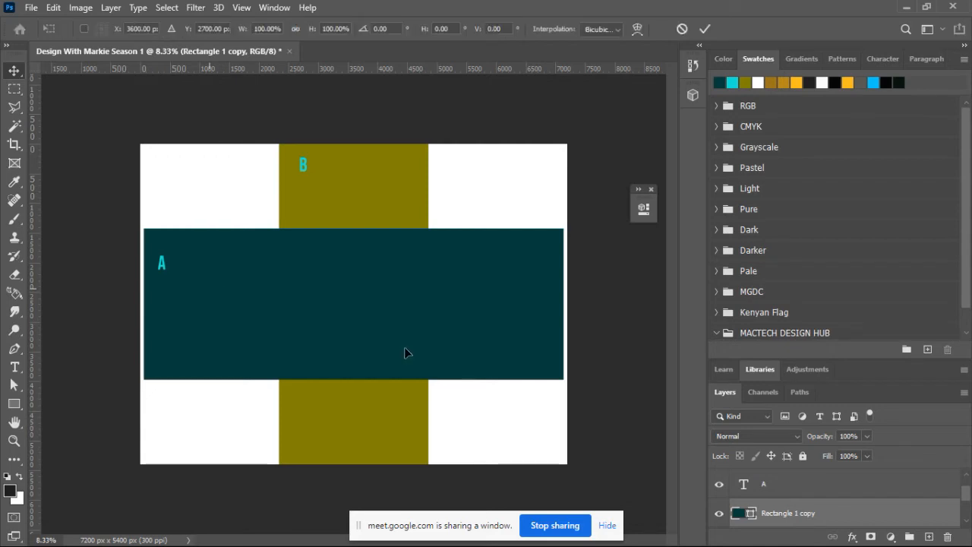
{"action": "left_click_drag", "start_coordinate": [562, 378], "coordinate": [533, 368]}
{"action": "mouse_move", "coordinate": [406, 338]}
{"action": "left_mouse_down"}
{"action": "mouse_move", "coordinate": [389, 339]}
{"action": "mouse_move", "coordinate": [408, 338]}
{"action": "left_mouse_up"}
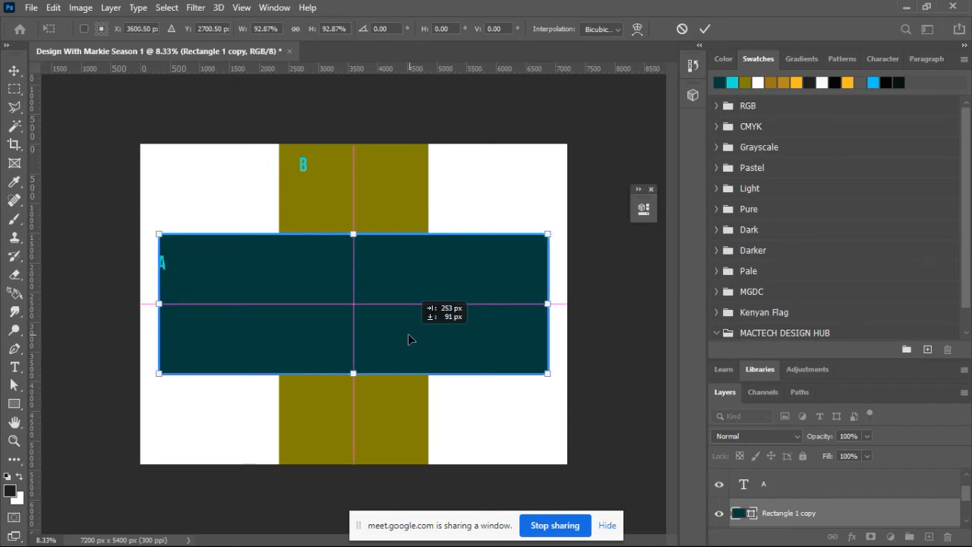
{"action": "left_click_drag", "start_coordinate": [408, 338], "coordinate": [408, 339]}
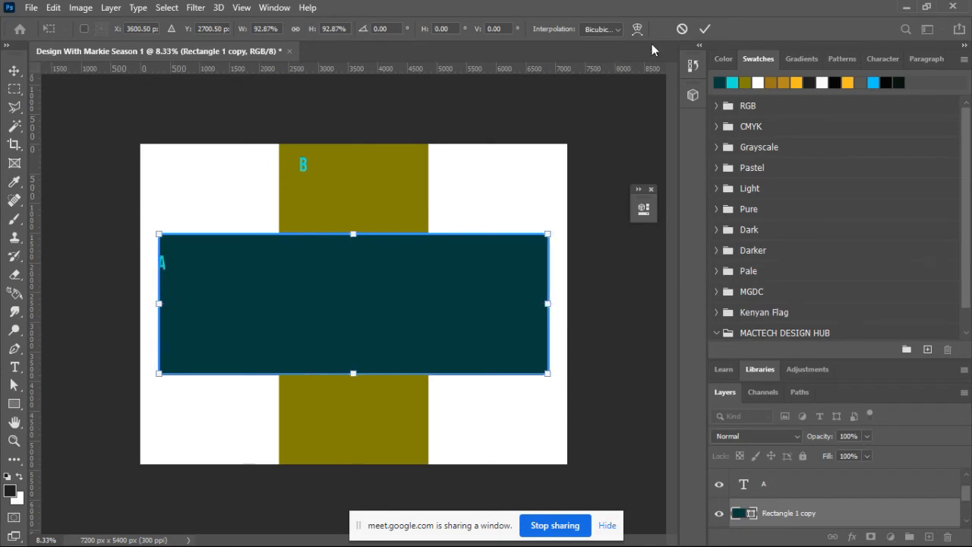
{"action": "left_click", "coordinate": [707, 30]}
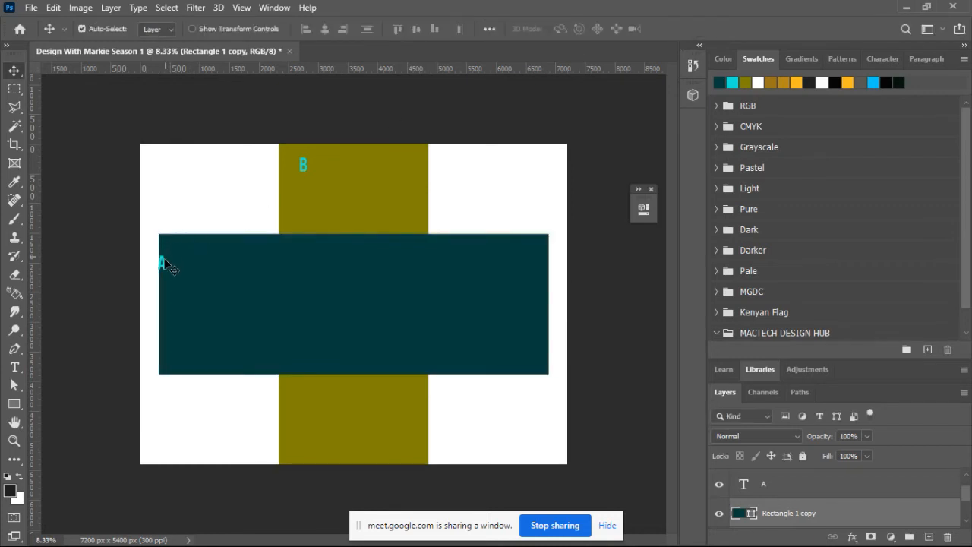
Shift the letter A slightly to the right so it sits fully inside the dark teal rectangle
{"action": "double_click", "coordinate": [164, 266]}
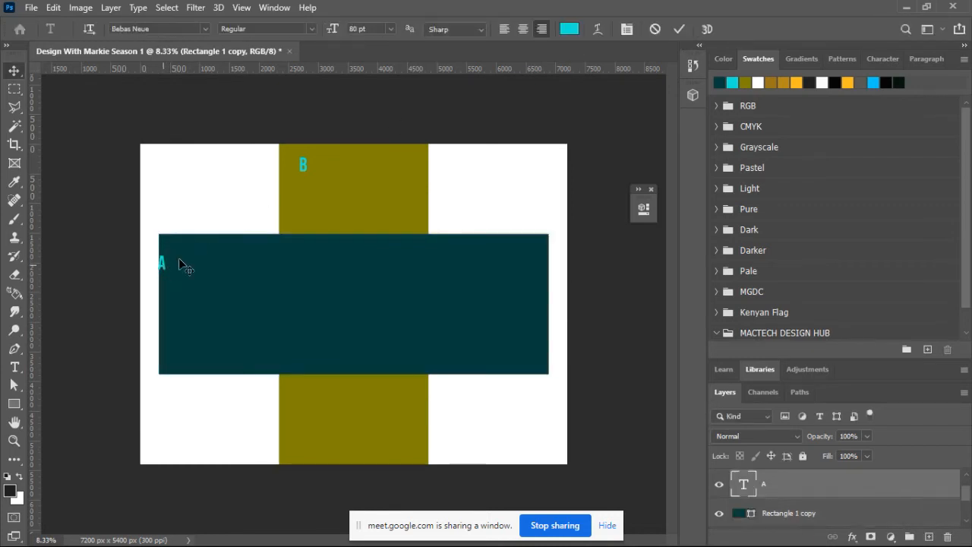
{"action": "left_click", "coordinate": [655, 29]}
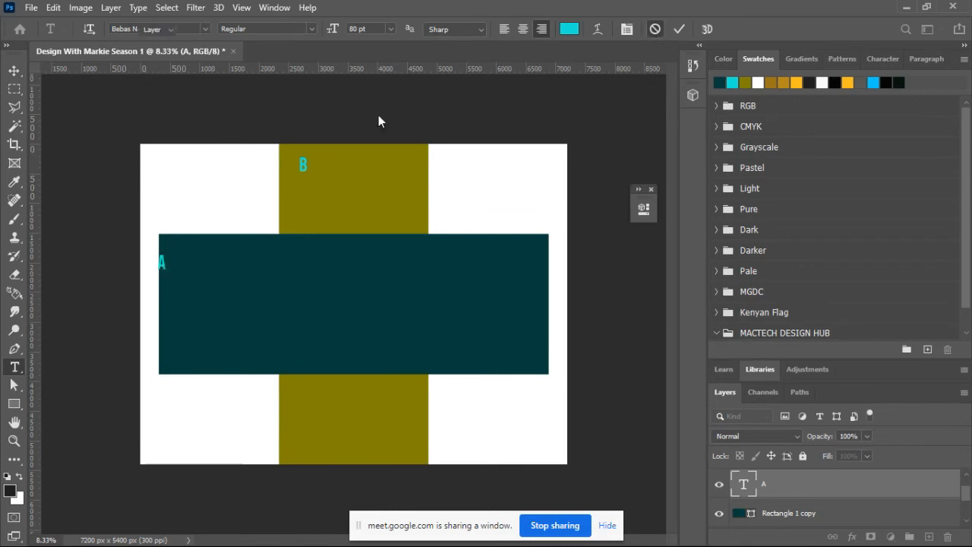
{"action": "key", "text": "v"}
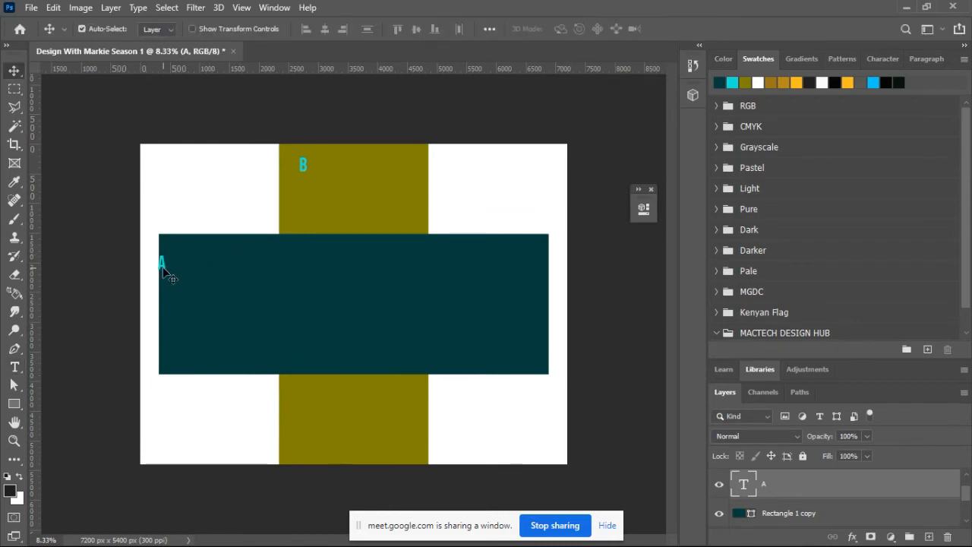
{"action": "left_click_drag", "start_coordinate": [162, 267], "coordinate": [174, 267]}
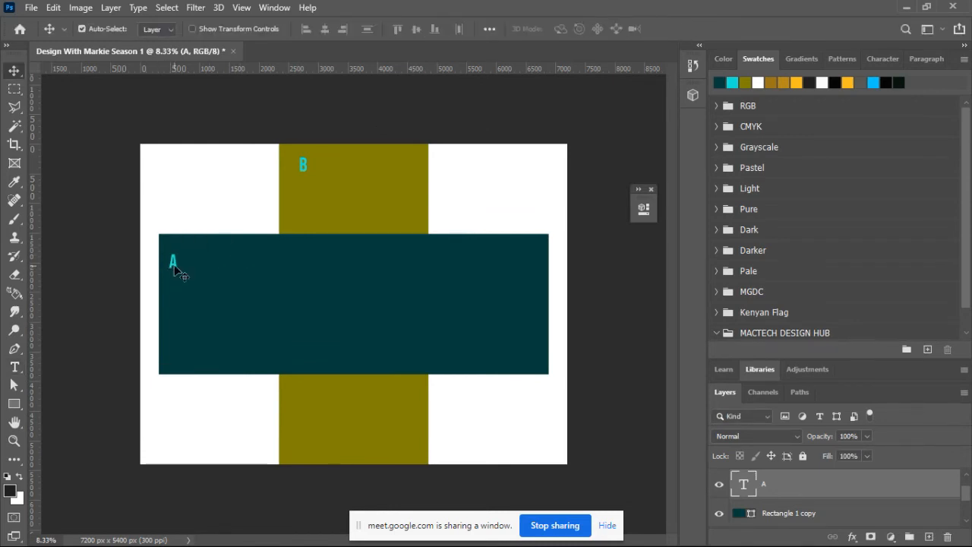
Give the dark teal horizontal rectangle a bright red #fe0303 stroke and return to the Move tool
{"action": "left_click", "coordinate": [318, 281]}
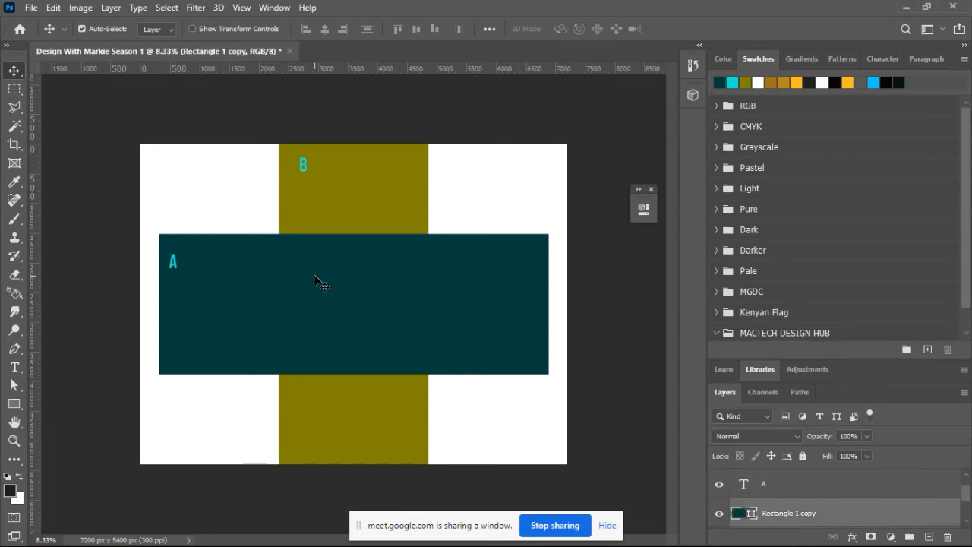
{"action": "left_click", "coordinate": [11, 407]}
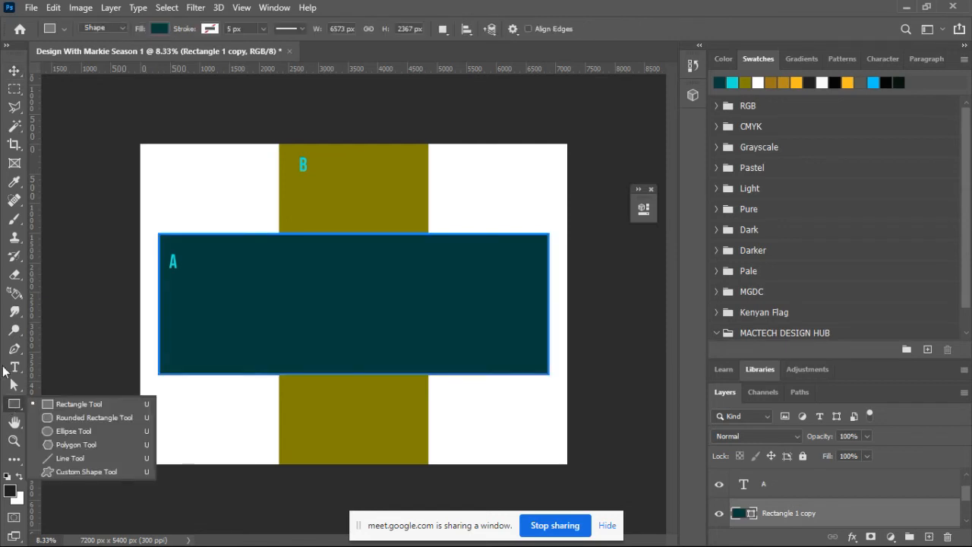
{"action": "left_click", "coordinate": [209, 29]}
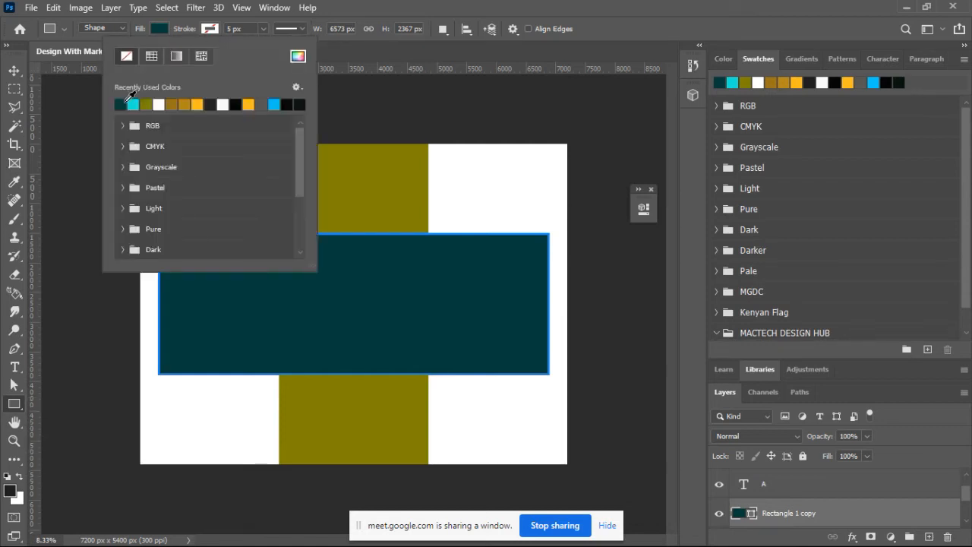
{"action": "left_click", "coordinate": [133, 104]}
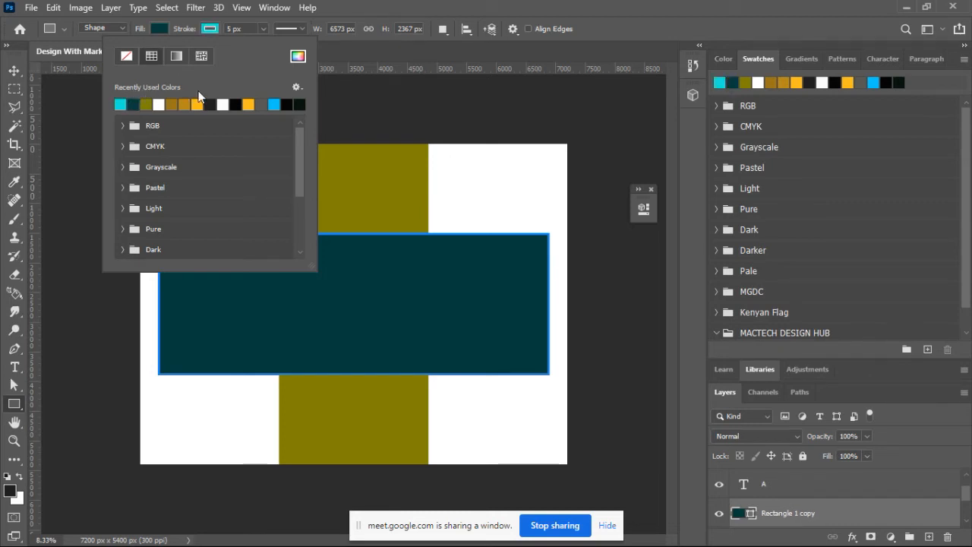
{"action": "left_click", "coordinate": [297, 57]}
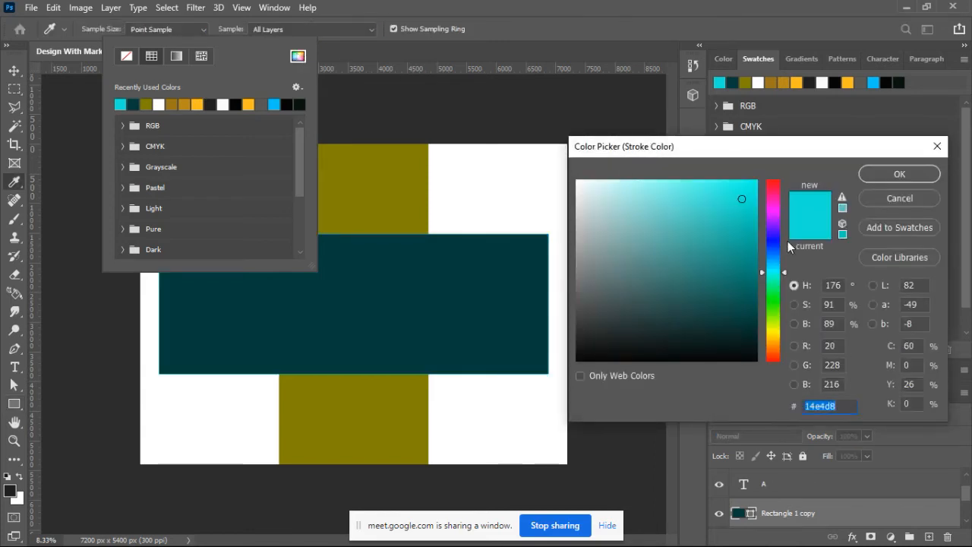
{"action": "left_click", "coordinate": [773, 183]}
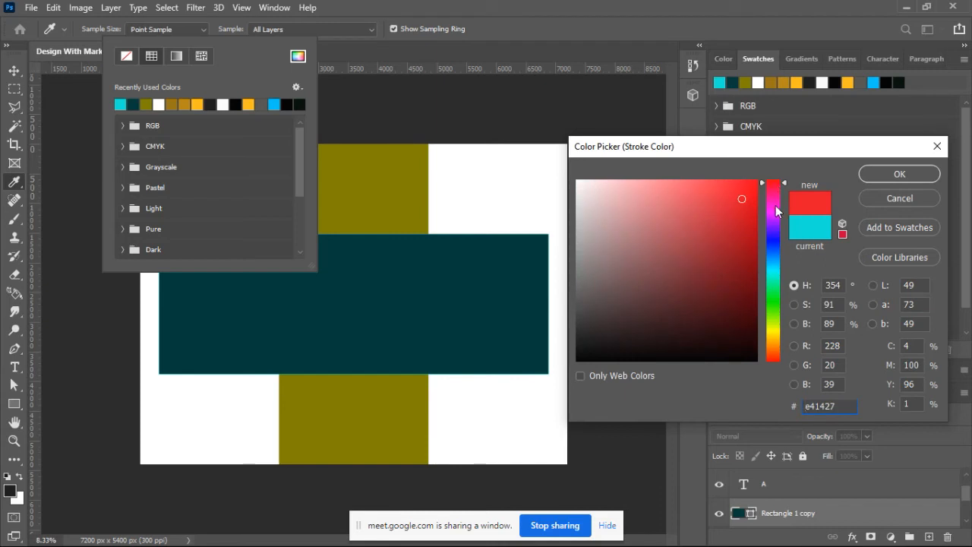
{"action": "left_click_drag", "start_coordinate": [777, 211], "coordinate": [839, 176]}
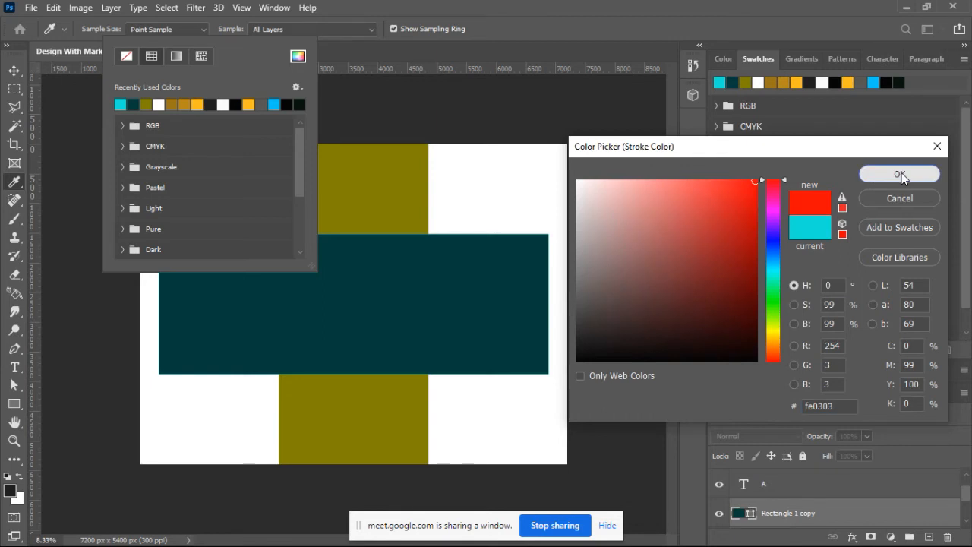
{"action": "left_click", "coordinate": [900, 174]}
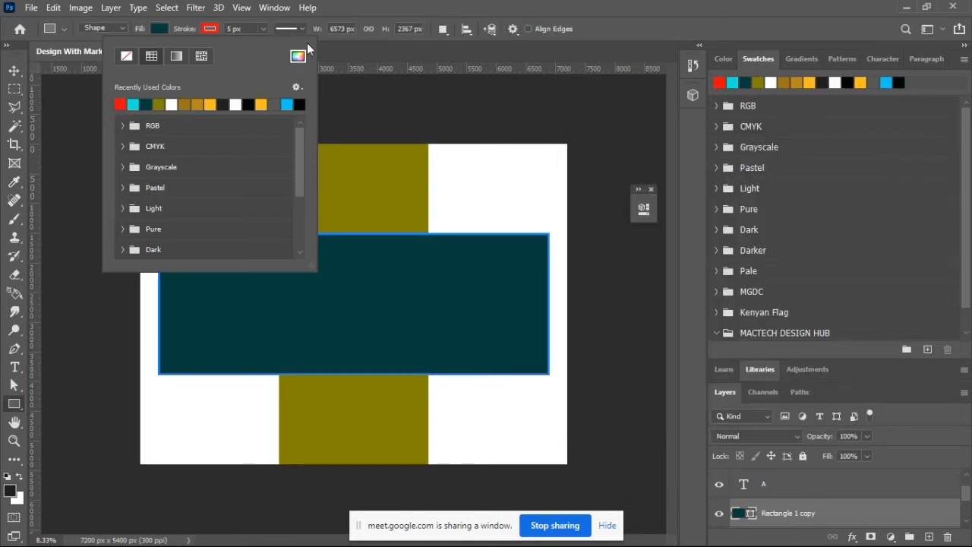
{"action": "left_click", "coordinate": [14, 70]}
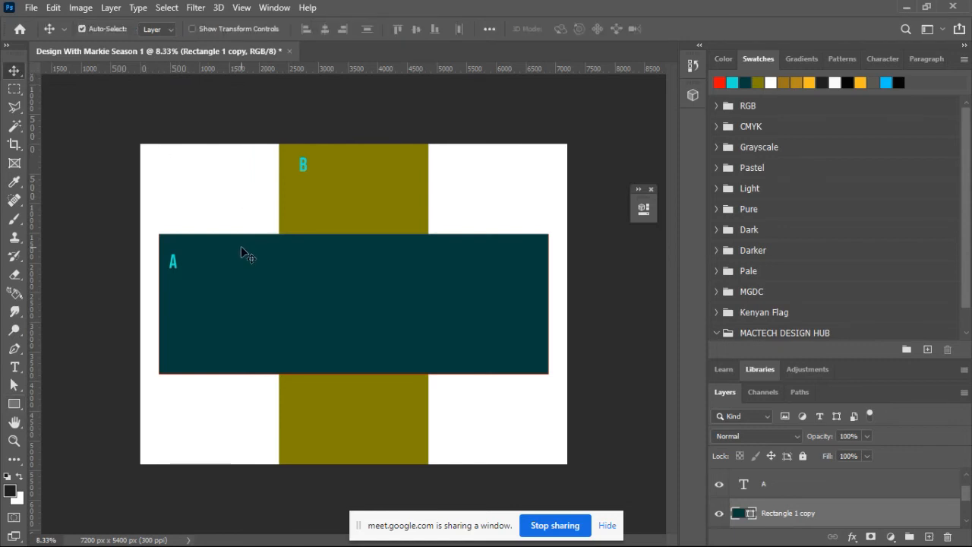
Examine the thin red outline of the horizontal rectangle at closer magnification and in the full poster view
{"action": "scroll", "coordinate": [240, 253], "scroll_direction": "up", "scroll_amount": 2}
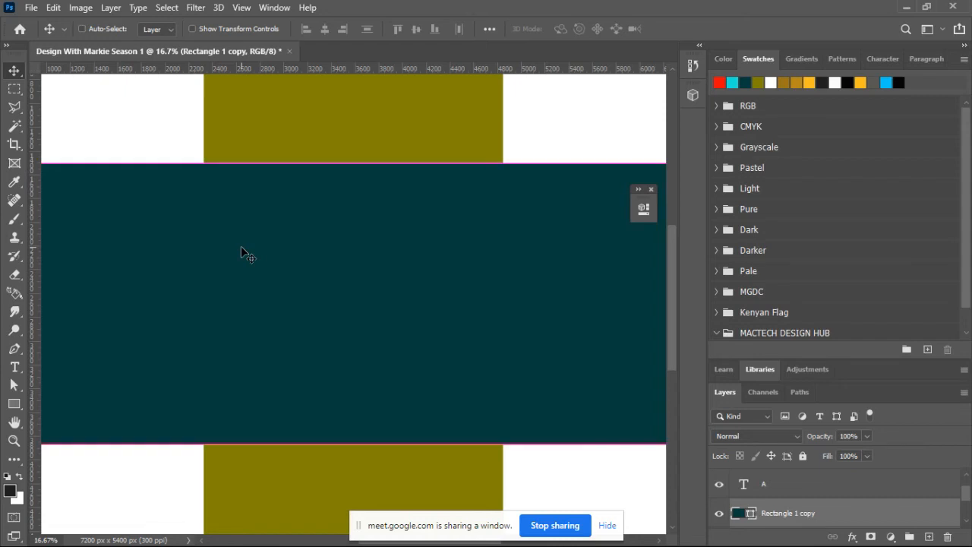
{"action": "key", "text": "ctrl+minus"}
{"action": "key", "text": "ctrl+minus"}
{"action": "key", "text": "ctrl"}
{"action": "key", "text": "ctrl+plus"}
{"action": "key", "text": "ctrl+plus"}
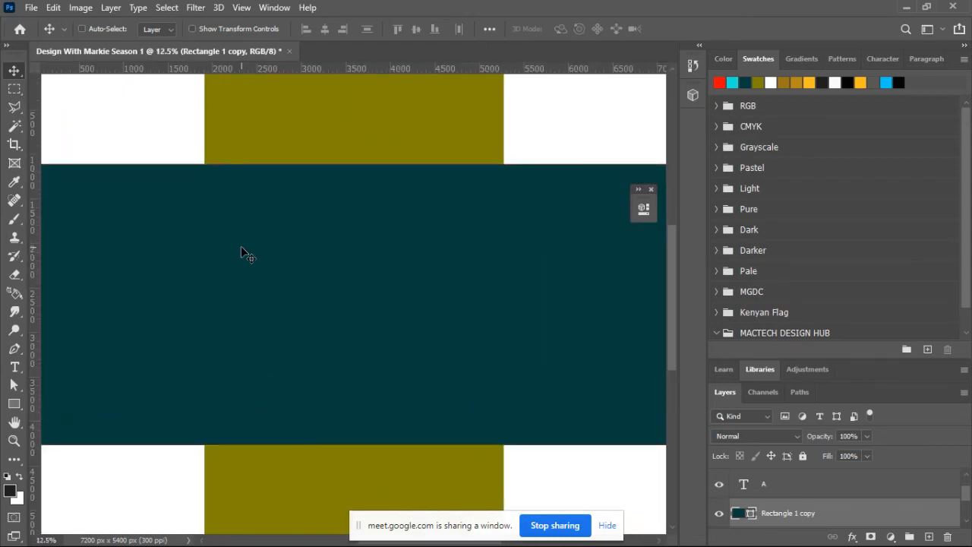
{"action": "key", "text": "ctrl+minus"}
{"action": "key", "text": "ctrl+minus"}
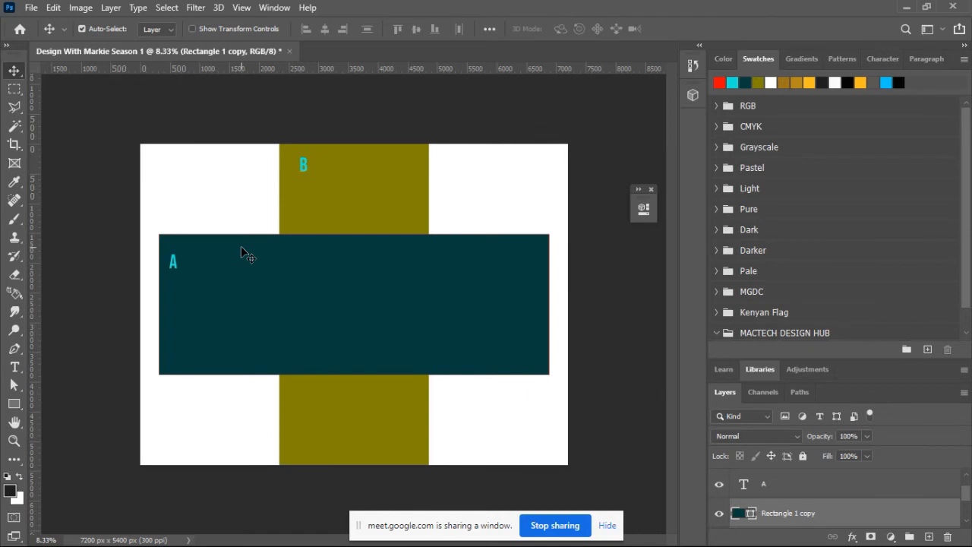
Increase the horizontal rectangle's stroke width to 30 px and return to the Move tool
{"action": "left_click", "coordinate": [16, 404]}
{"action": "right_click", "coordinate": [15, 405]}
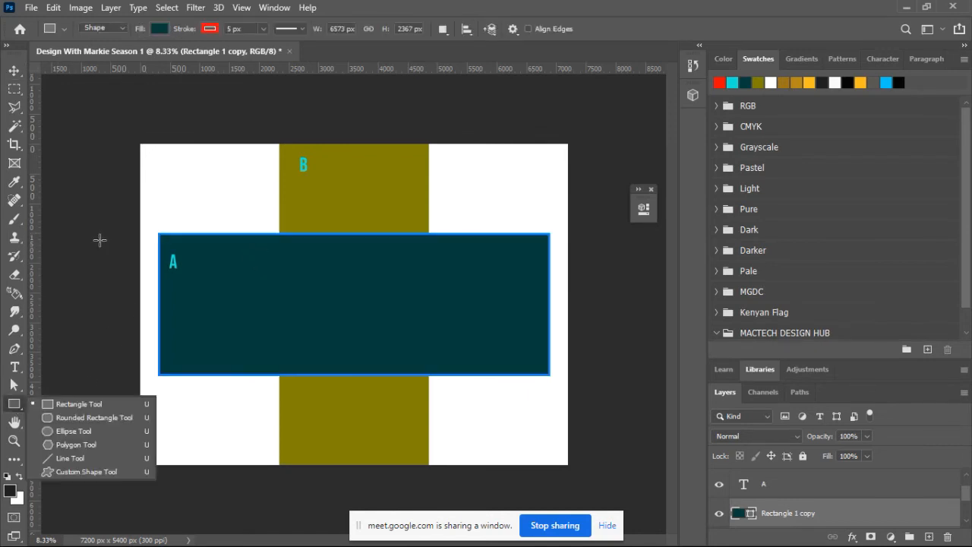
{"action": "left_click", "coordinate": [210, 29]}
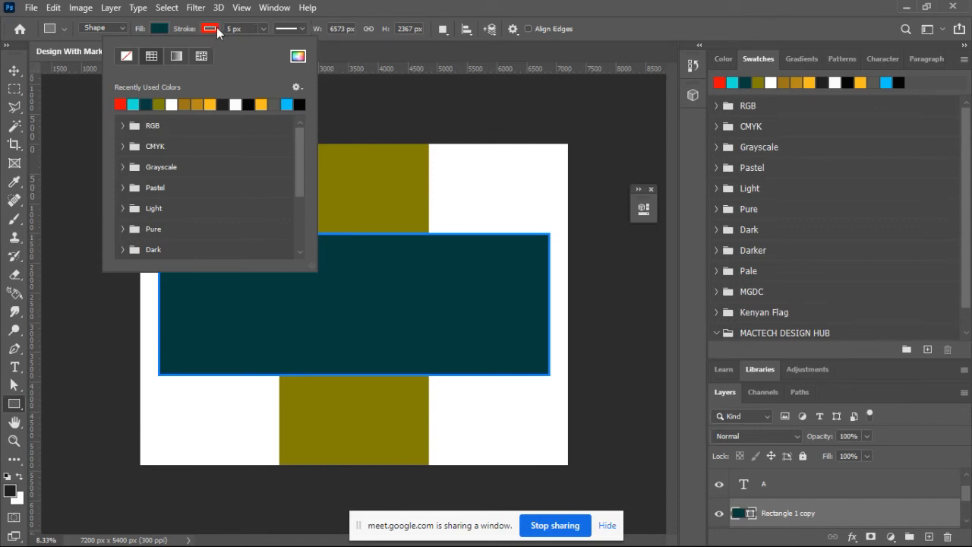
{"action": "left_click", "coordinate": [216, 29]}
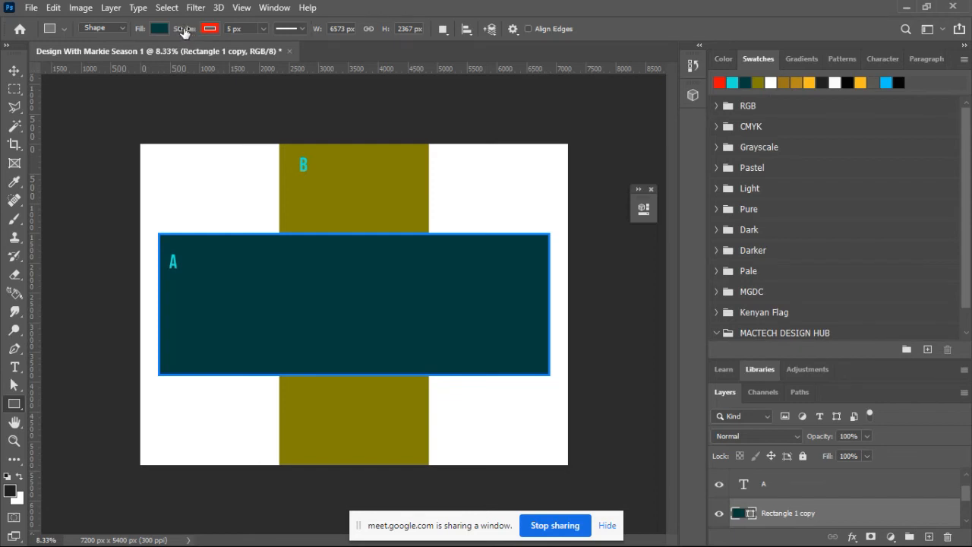
{"action": "left_click_drag", "start_coordinate": [183, 30], "coordinate": [198, 30]}
{"action": "left_click_drag", "start_coordinate": [182, 32], "coordinate": [173, 32]}
{"action": "left_click_drag", "start_coordinate": [179, 30], "coordinate": [198, 30]}
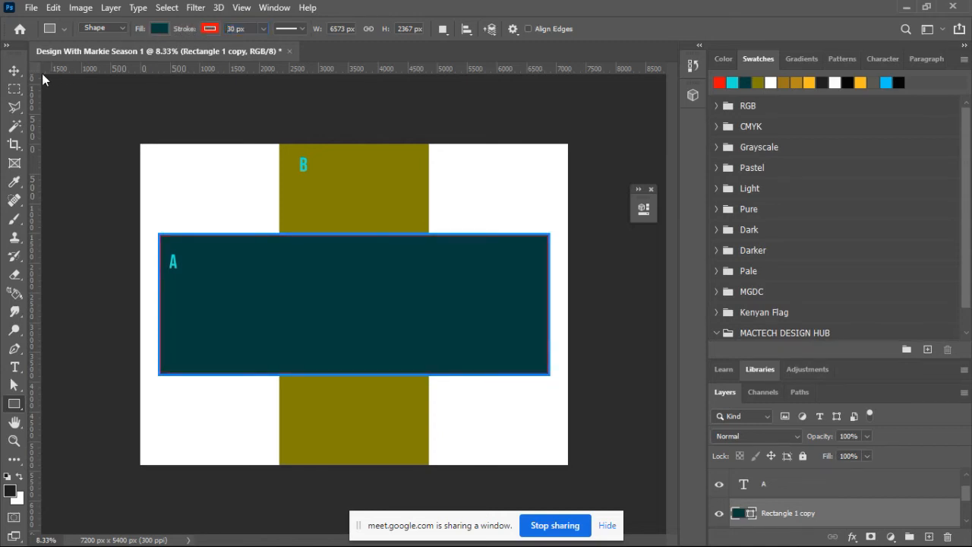
{"action": "left_click", "coordinate": [14, 70]}
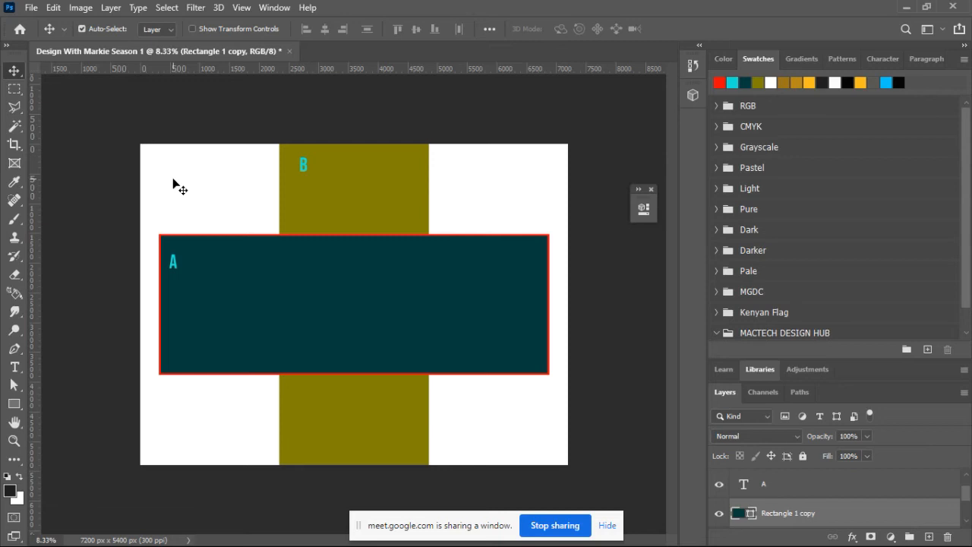
Bring the olive vertical rectangle's layer in front of the dark teal one, restore the dark teal layer to the front and deselect
{"action": "left_click", "coordinate": [336, 208]}
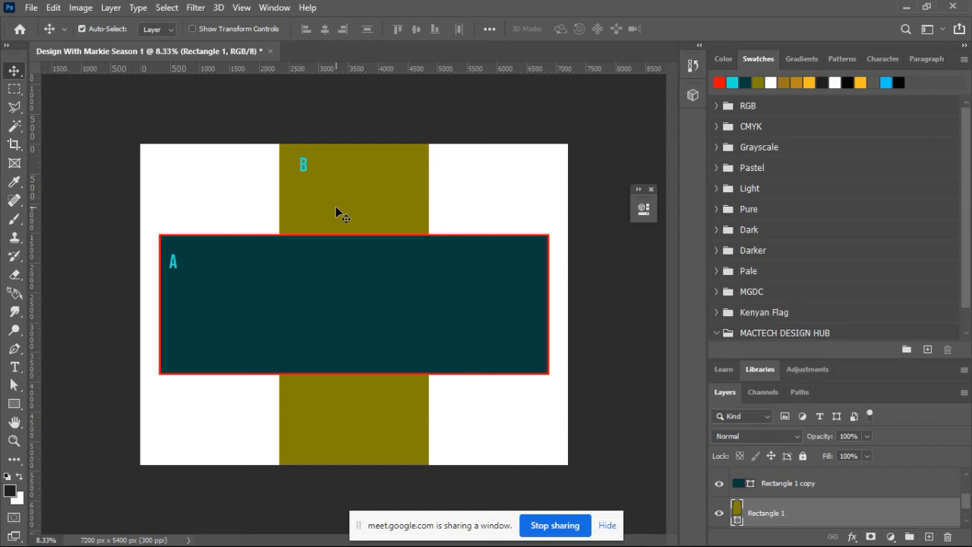
{"action": "left_click", "coordinate": [349, 309]}
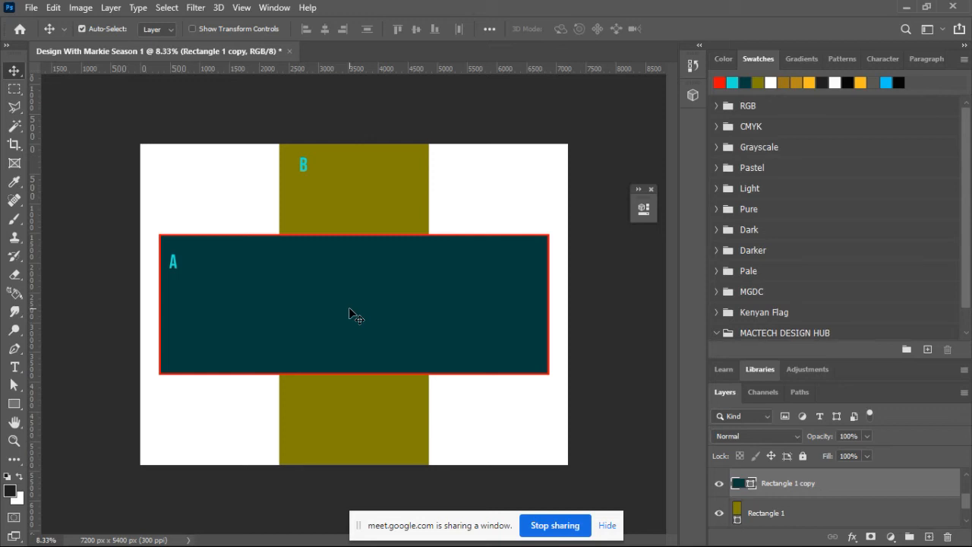
{"action": "left_click", "coordinate": [773, 516]}
{"action": "left_click_drag", "start_coordinate": [773, 516], "coordinate": [773, 479]}
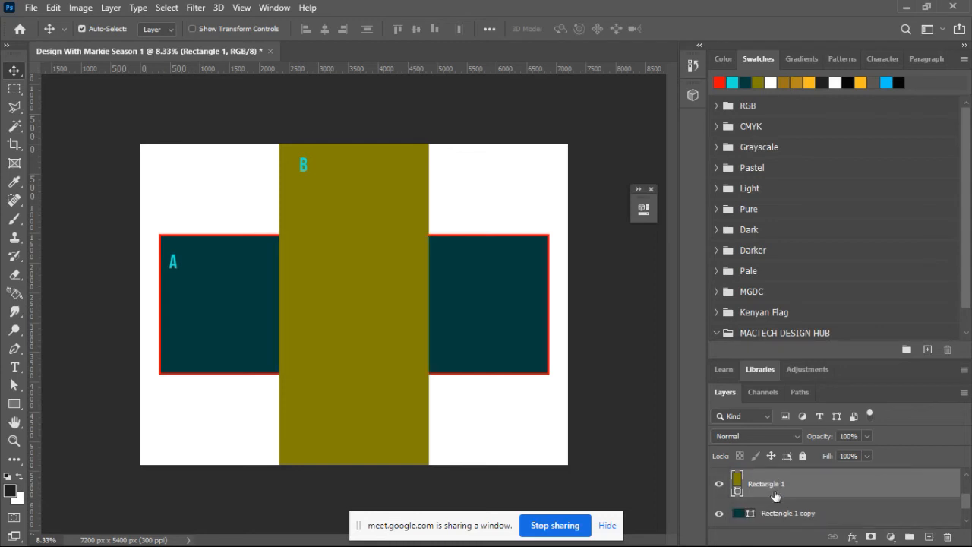
{"action": "left_click_drag", "start_coordinate": [776, 512], "coordinate": [779, 481]}
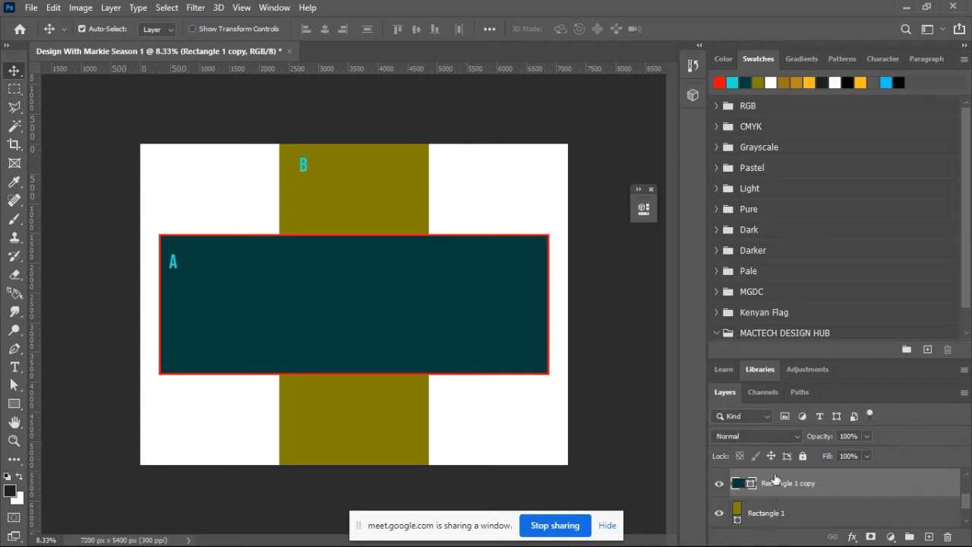
{"action": "left_click", "coordinate": [480, 105]}
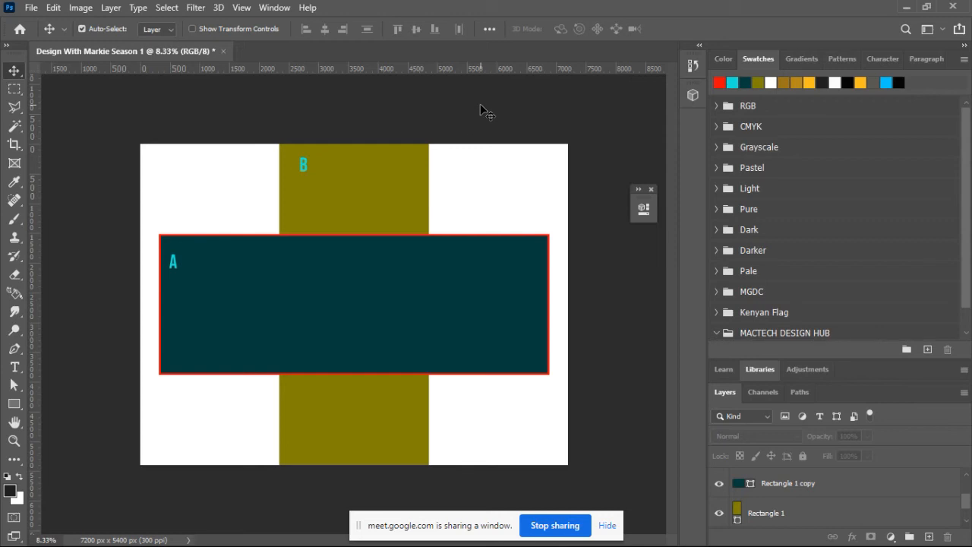
Shift the letter B closer to the upper-left corner of the olive vertical rectangle and deselect it
{"action": "left_click_drag", "start_coordinate": [300, 164], "coordinate": [289, 161]}
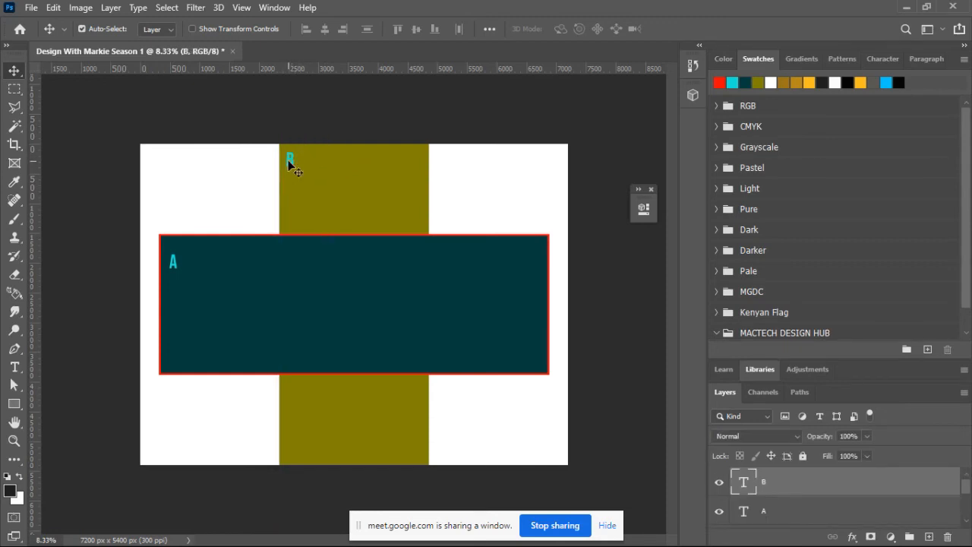
{"action": "left_click", "coordinate": [268, 118]}
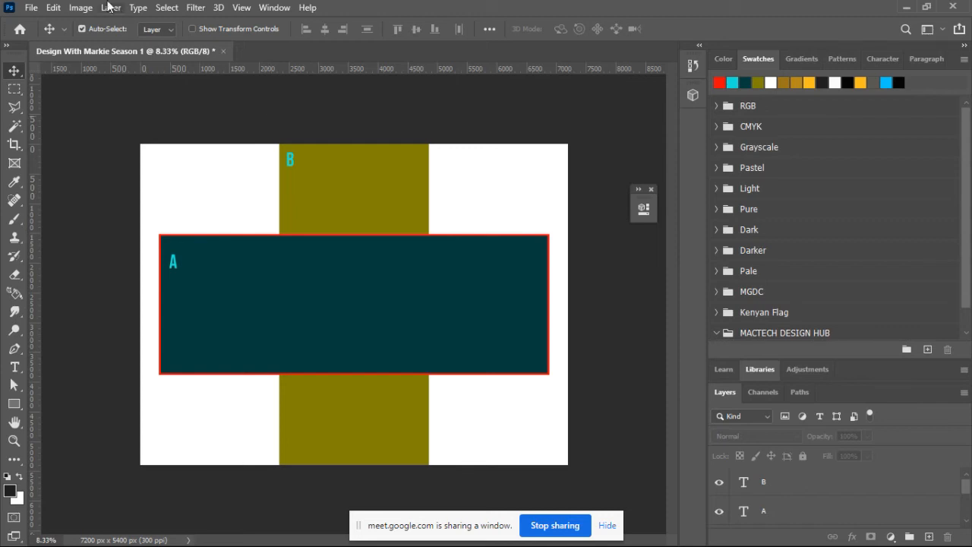
Start Save As for the document and choose to save it on the computer
{"action": "left_click", "coordinate": [29, 8]}
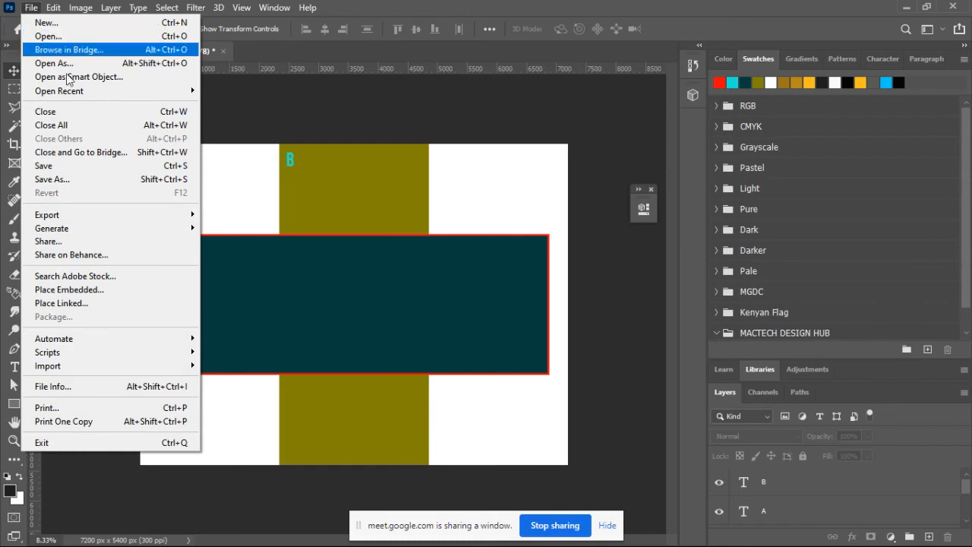
{"action": "left_click", "coordinate": [69, 182]}
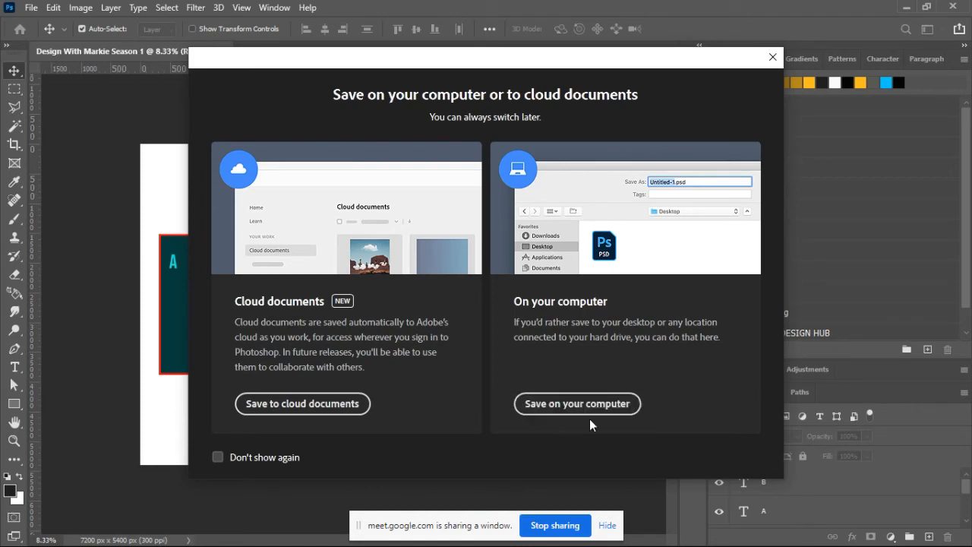
{"action": "left_click", "coordinate": [586, 405]}
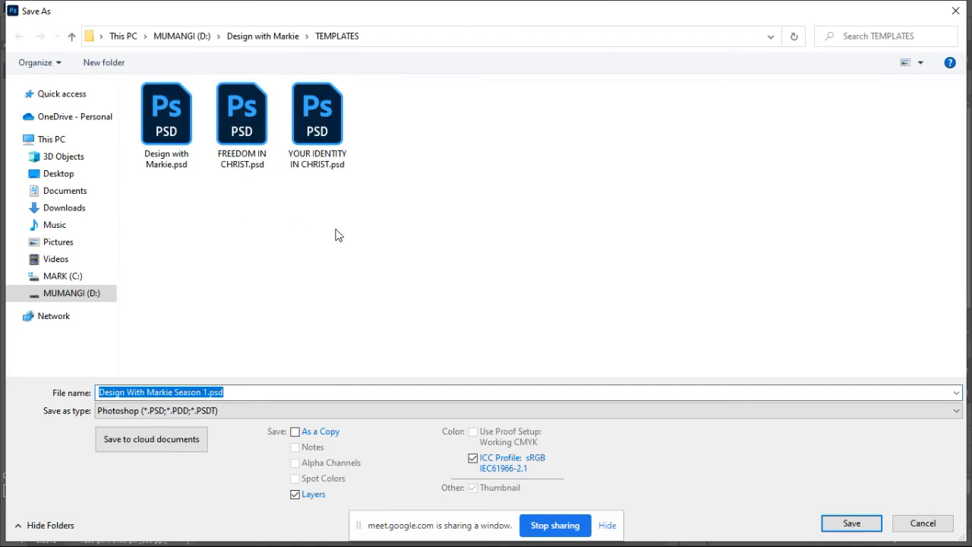
Create a folder named Class Files inside the Design with Markie folder
{"action": "key", "text": "alt+Up"}
{"action": "right_click", "coordinate": [383, 218]}
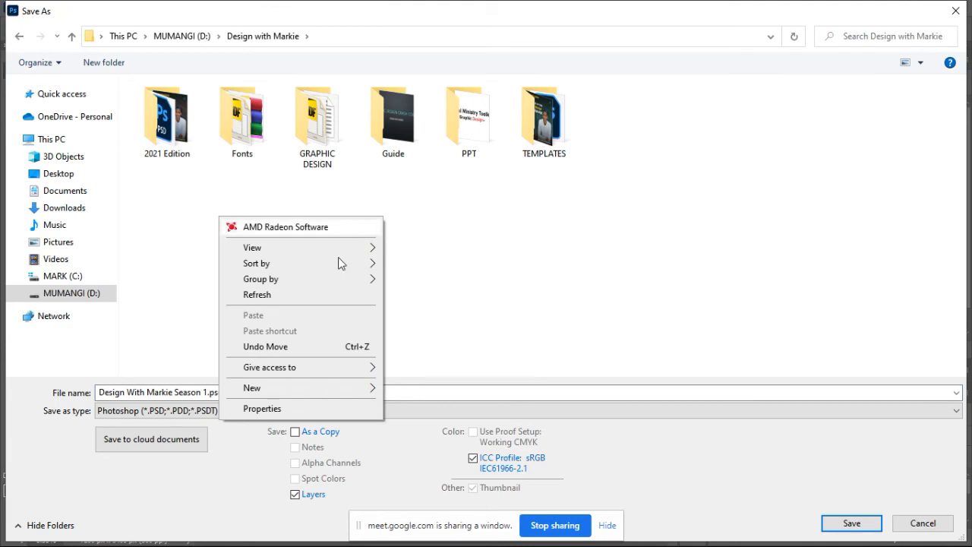
{"action": "mouse_move", "coordinate": [364, 387]}
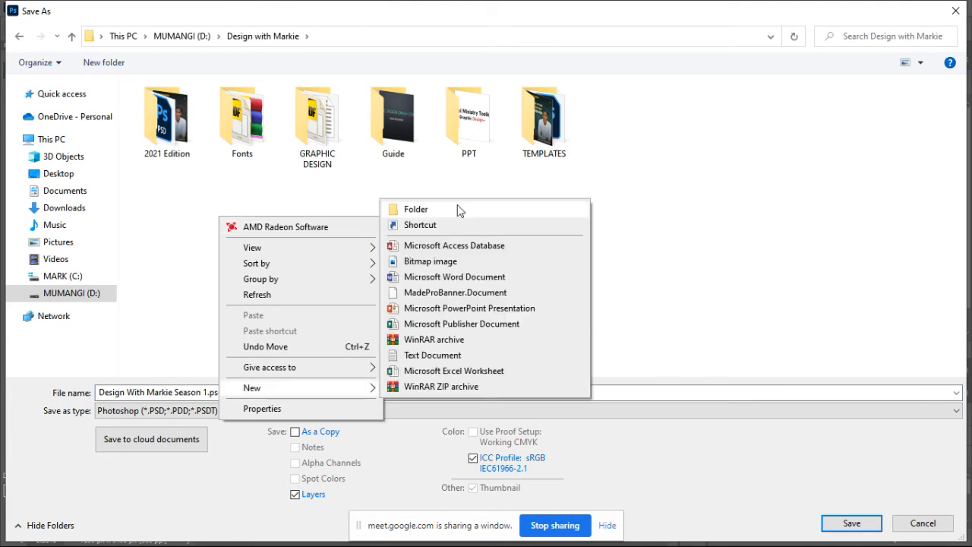
{"action": "left_click", "coordinate": [458, 210]}
{"action": "type", "text": "Class"}
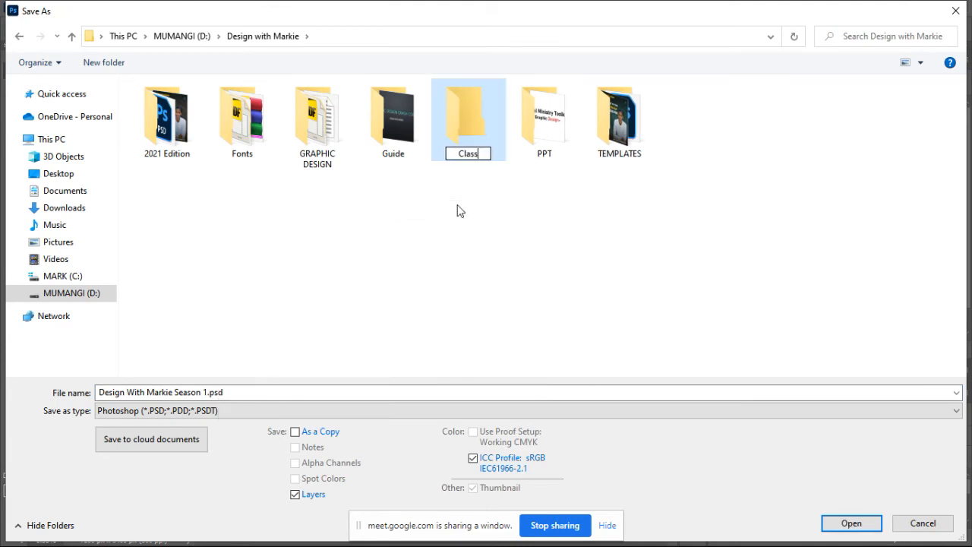
{"action": "type", "text": " Files"}
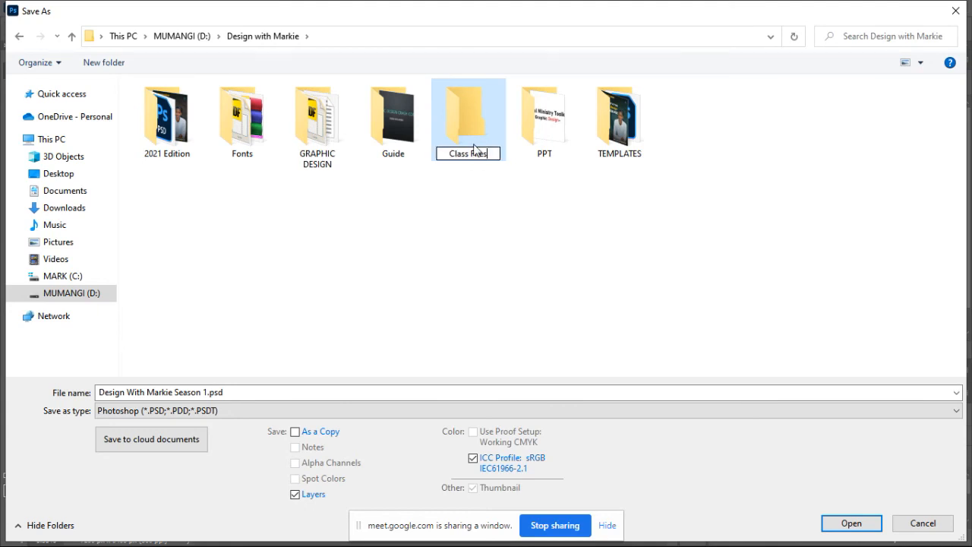
{"action": "key", "text": "Return"}
Open the Guide folder as the save location and review the available file formats
{"action": "key", "text": "Return"}
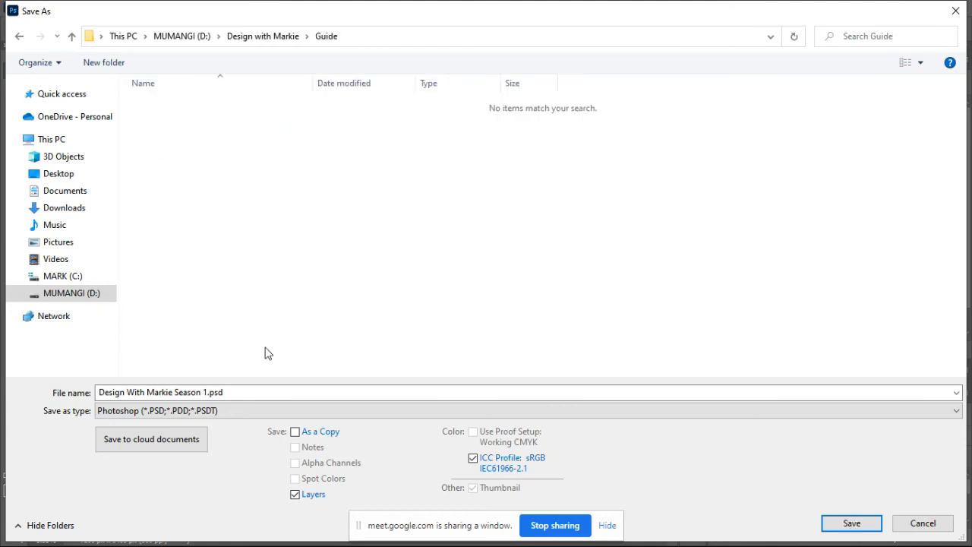
{"action": "left_click", "coordinate": [240, 392]}
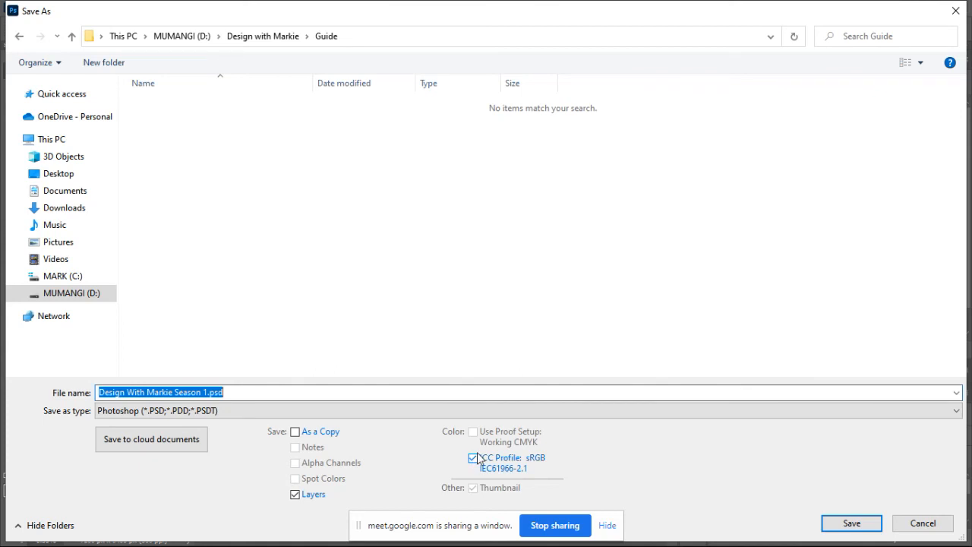
{"action": "left_click", "coordinate": [394, 411]}
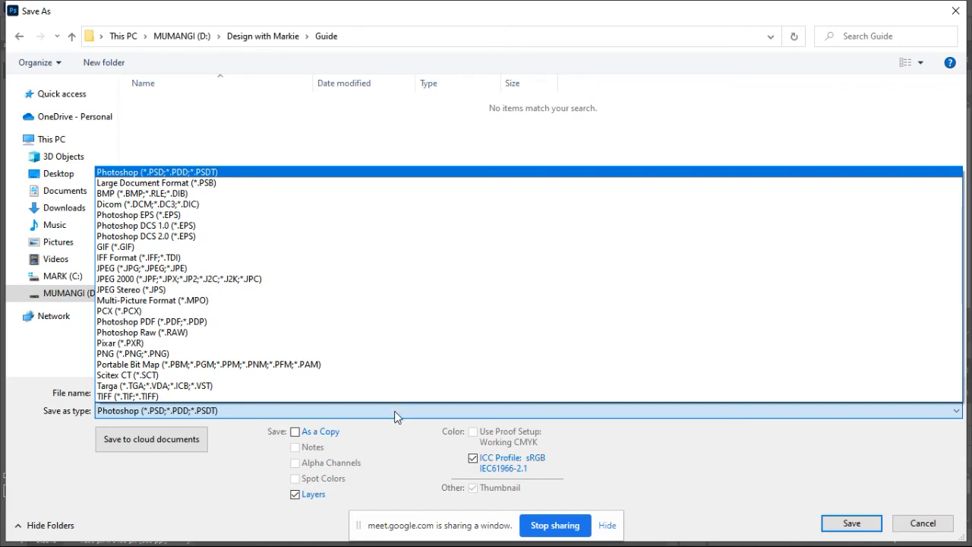
{"action": "left_click", "coordinate": [394, 411]}
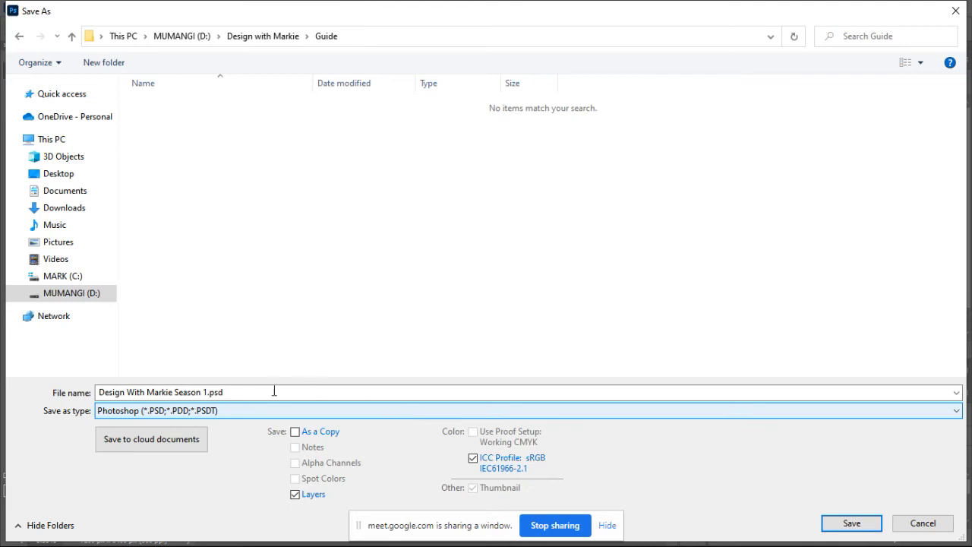
Save the layered document as Design With Markie Season 1.psd in the Guide folder
{"action": "left_click", "coordinate": [839, 522]}
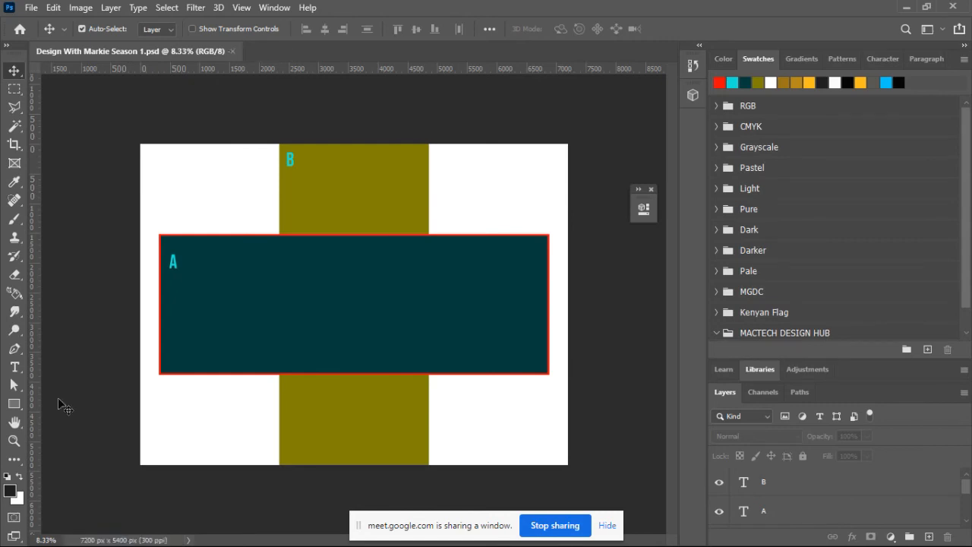
{"action": "left_click", "coordinate": [31, 8]}
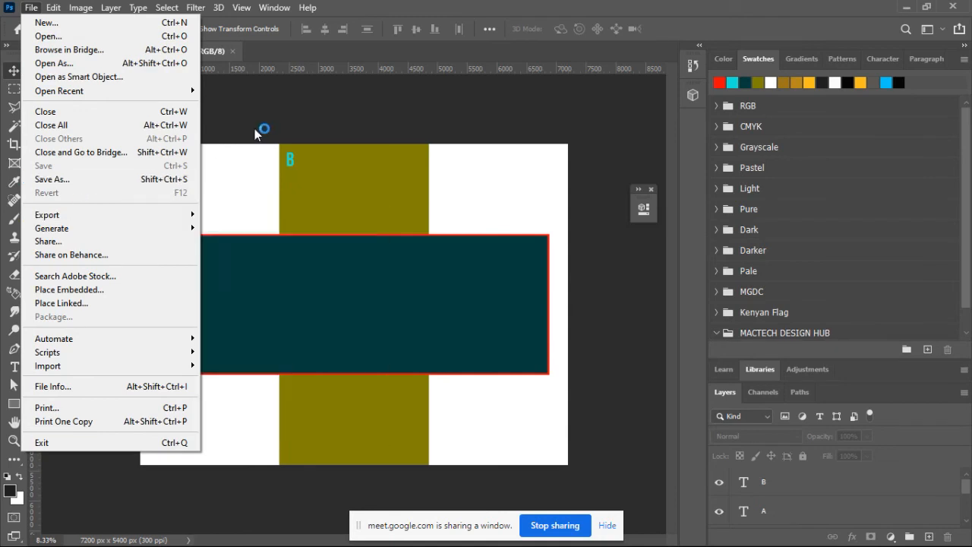
{"action": "left_click", "coordinate": [254, 128]}
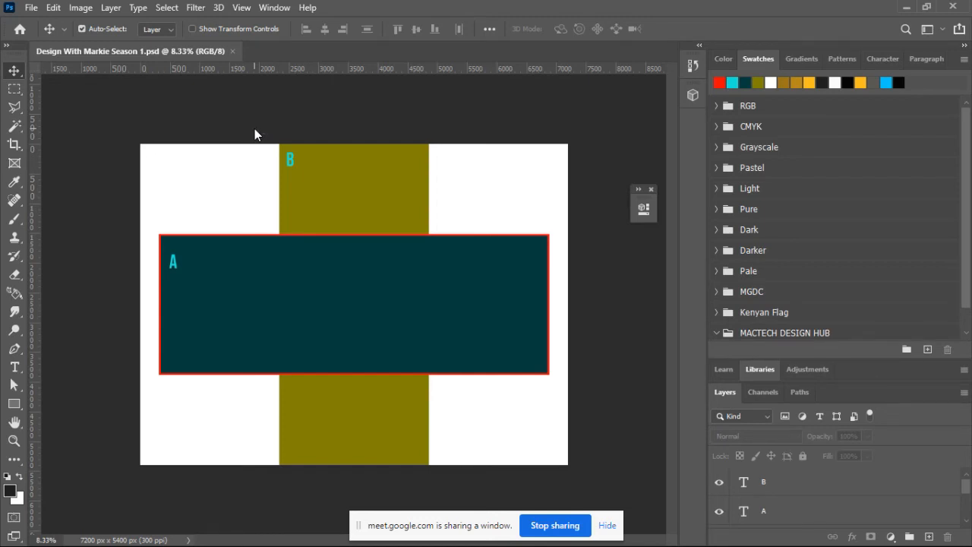
Quick-export the poster as a PNG named Design With Markie Season 1.png in the Guide folder
{"action": "left_click", "coordinate": [31, 8]}
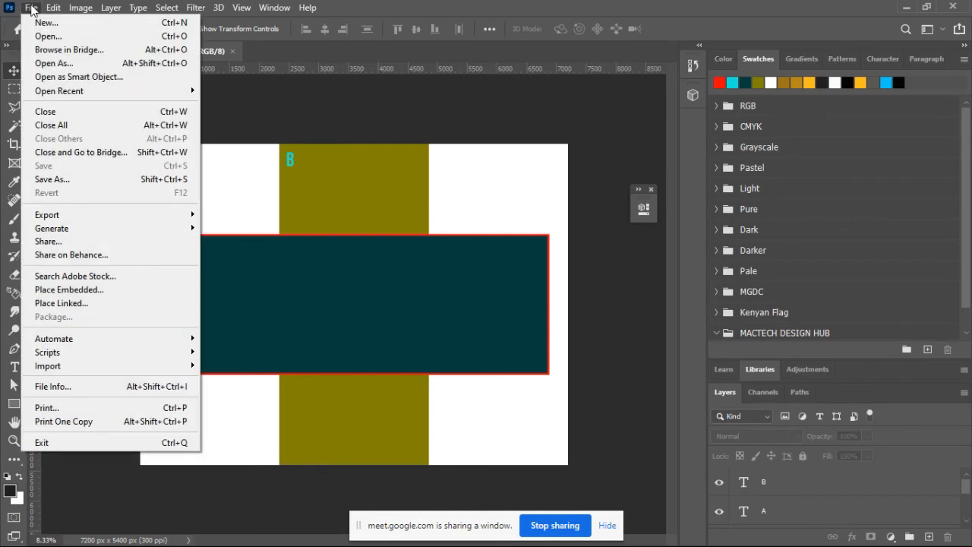
{"action": "mouse_move", "coordinate": [79, 212]}
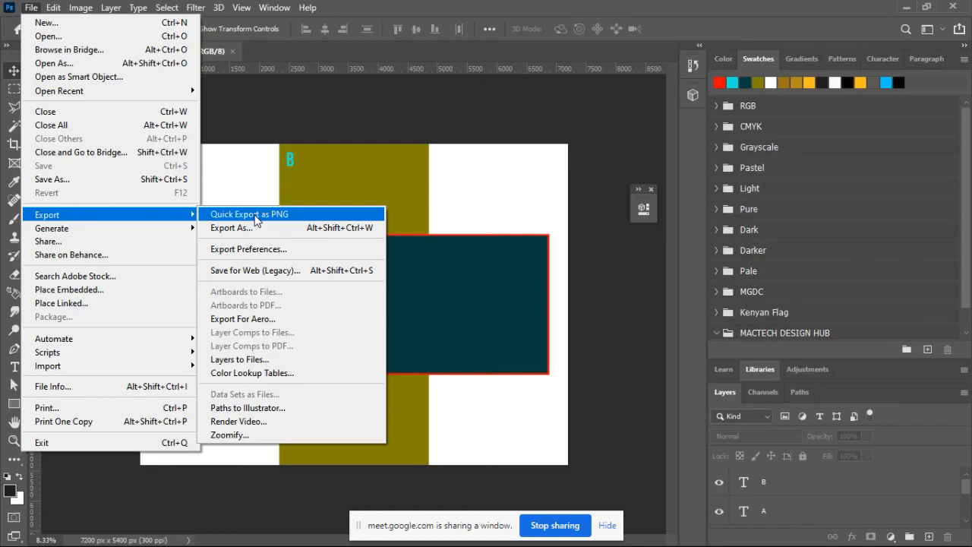
{"action": "left_click", "coordinate": [256, 220]}
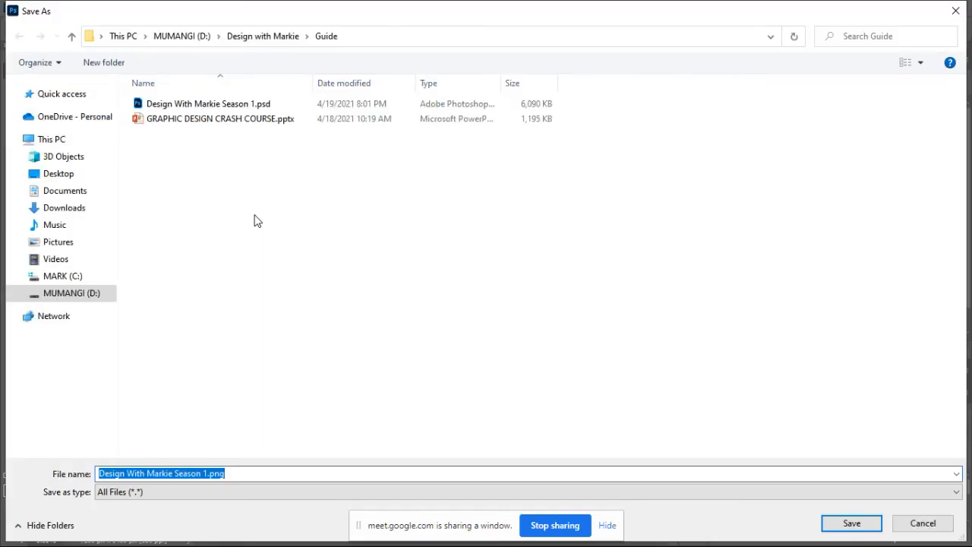
{"action": "key", "text": "Return"}
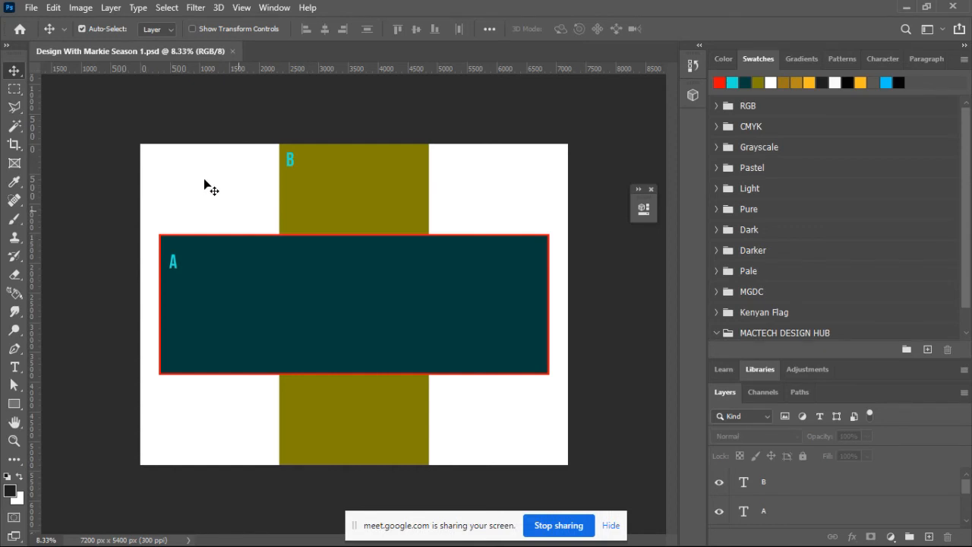
Save a JPEG copy of the poster on the computer as Design With Markie Season 1.jpg in the Guide folder
{"action": "left_click", "coordinate": [31, 9]}
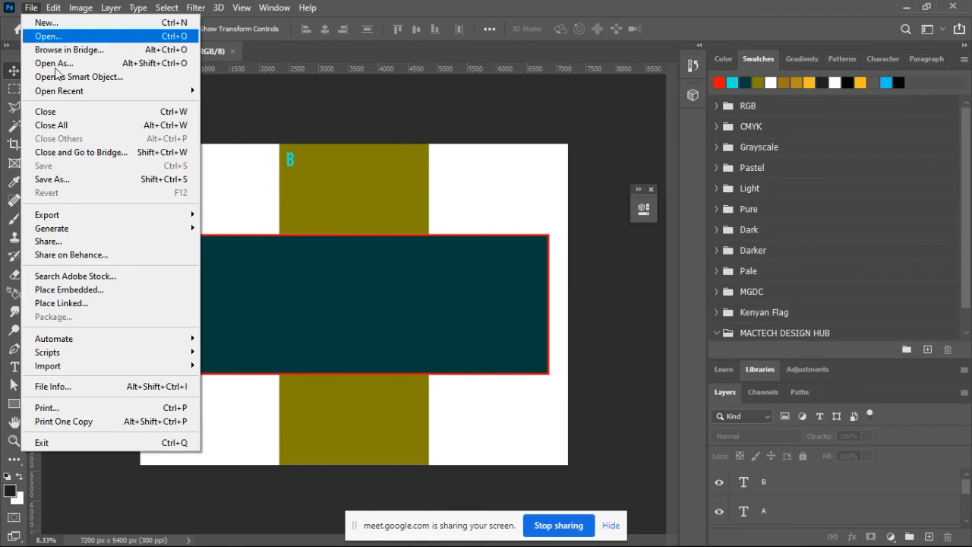
{"action": "left_click", "coordinate": [72, 181]}
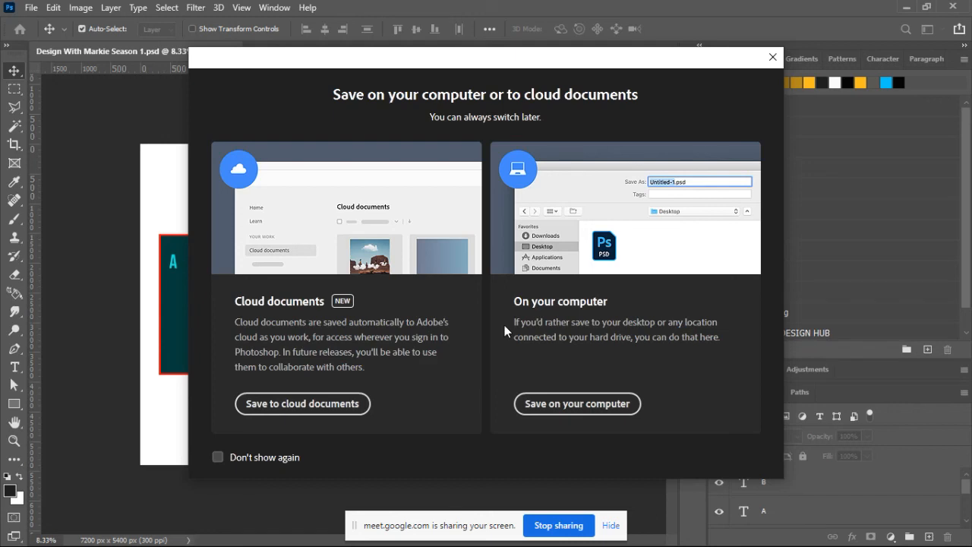
{"action": "left_click", "coordinate": [585, 406]}
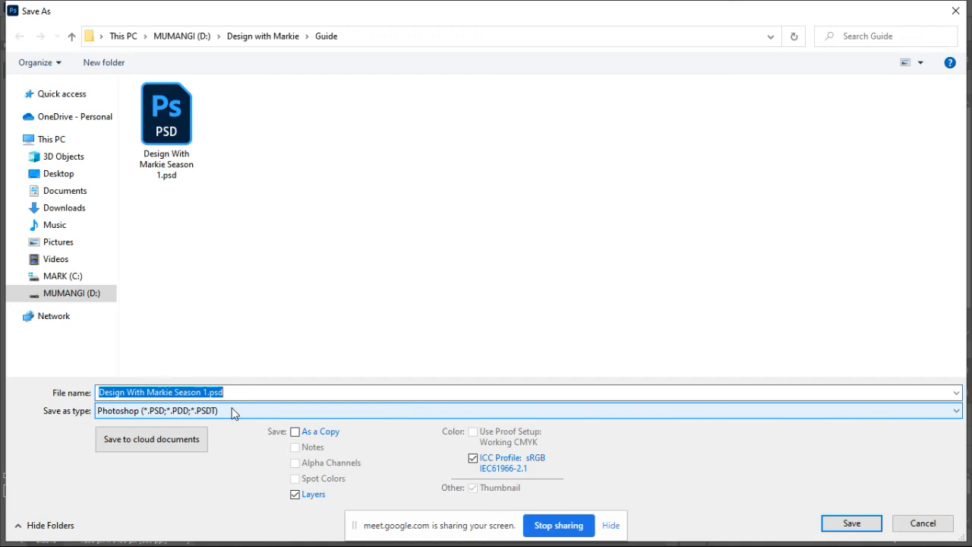
{"action": "left_click", "coordinate": [282, 415]}
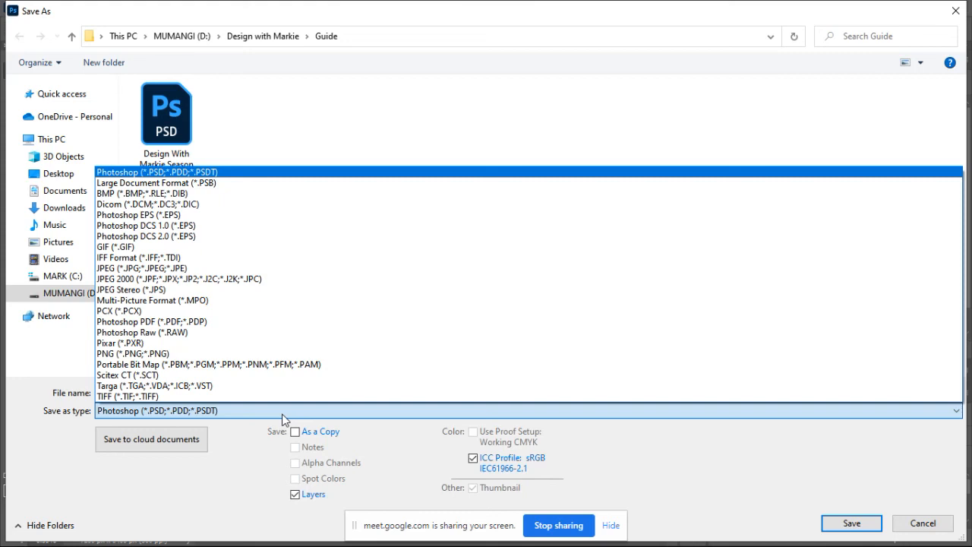
{"action": "left_click", "coordinate": [131, 273]}
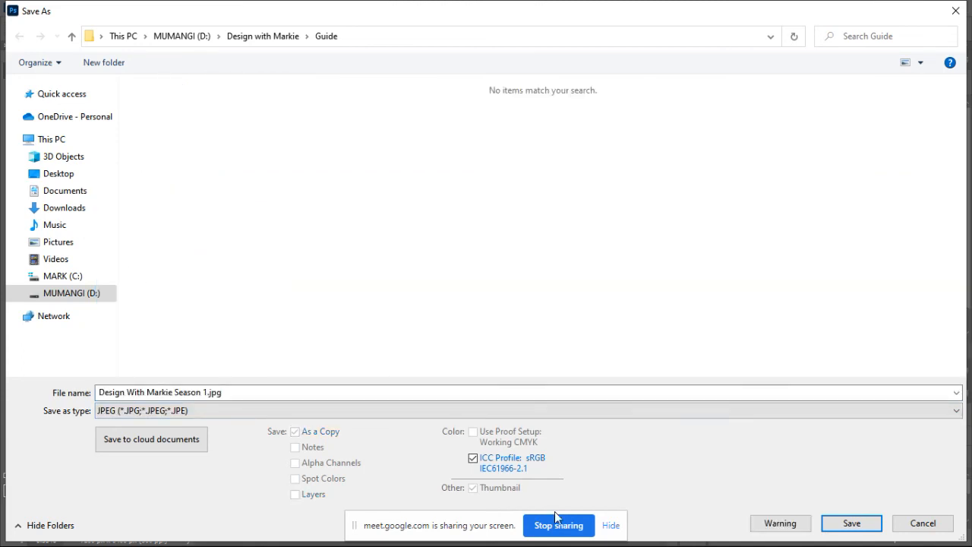
{"action": "left_click", "coordinate": [850, 517]}
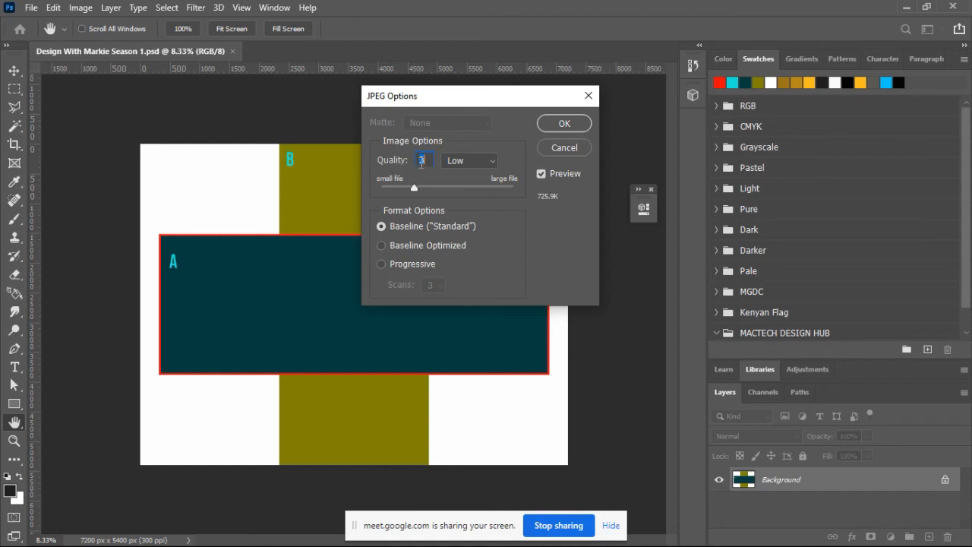
Try the Medium, High and Maximum JPEG quality presets and vary the quality level between 3 and 10
{"action": "left_click", "coordinate": [491, 164]}
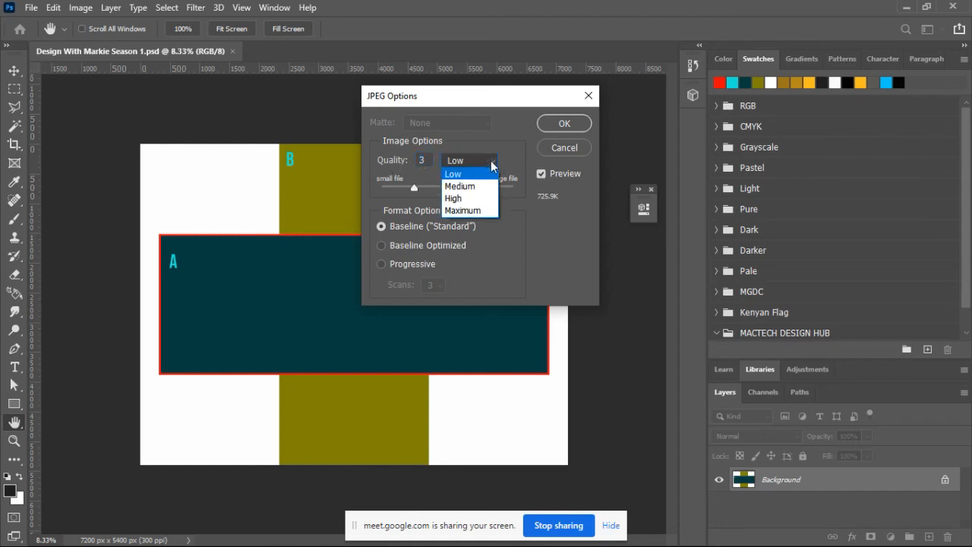
{"action": "left_click", "coordinate": [491, 166]}
{"action": "left_click", "coordinate": [491, 165]}
{"action": "left_click", "coordinate": [471, 186]}
{"action": "left_click", "coordinate": [491, 166]}
{"action": "left_click", "coordinate": [467, 197]}
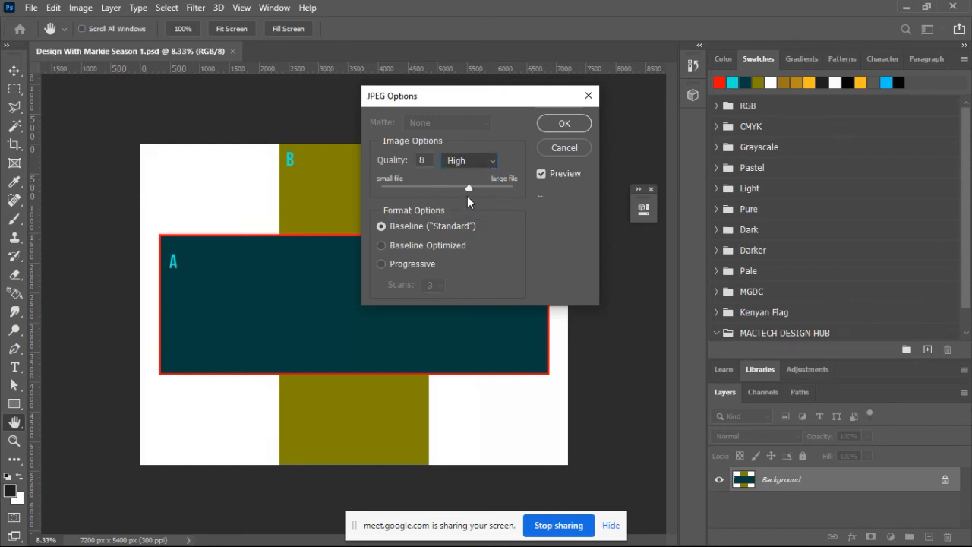
{"action": "left_click", "coordinate": [493, 157]}
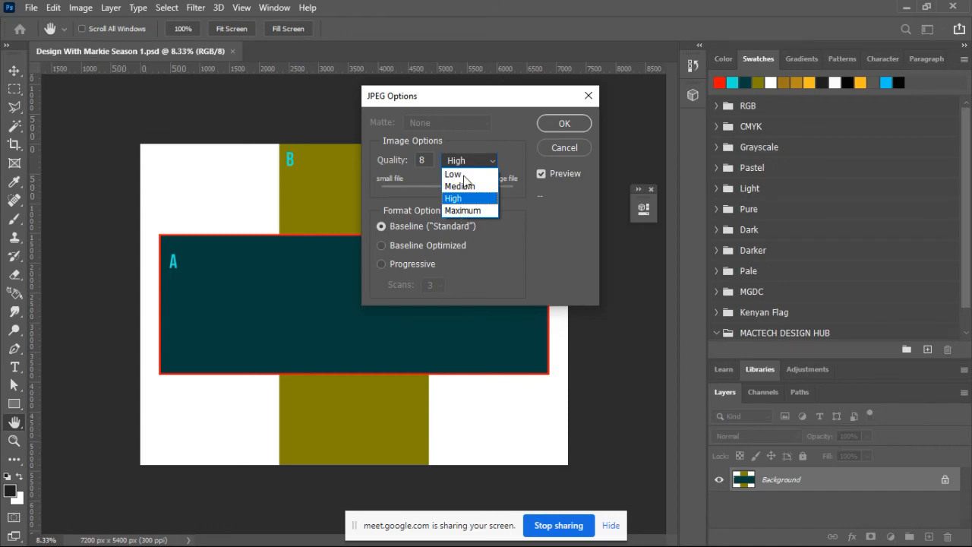
{"action": "left_click", "coordinate": [462, 210]}
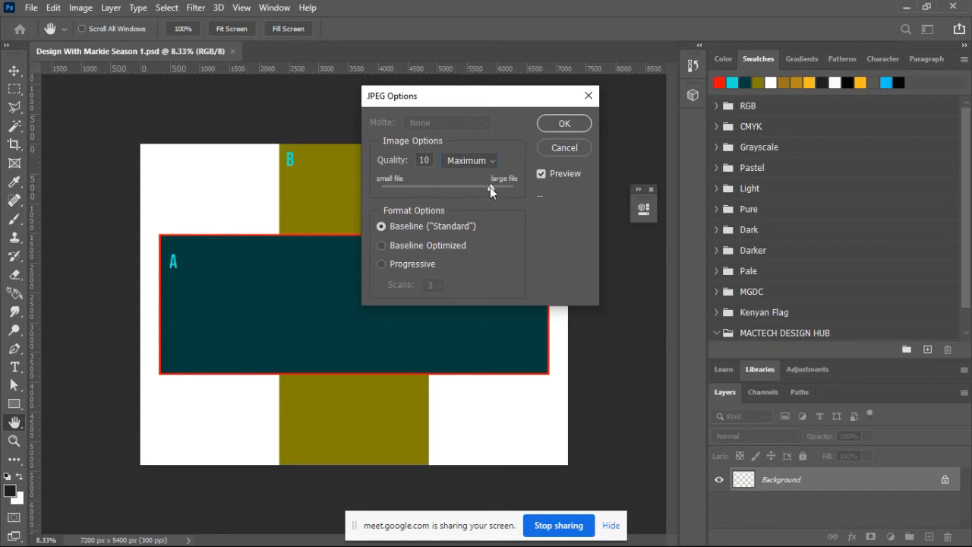
{"action": "left_click", "coordinate": [412, 187]}
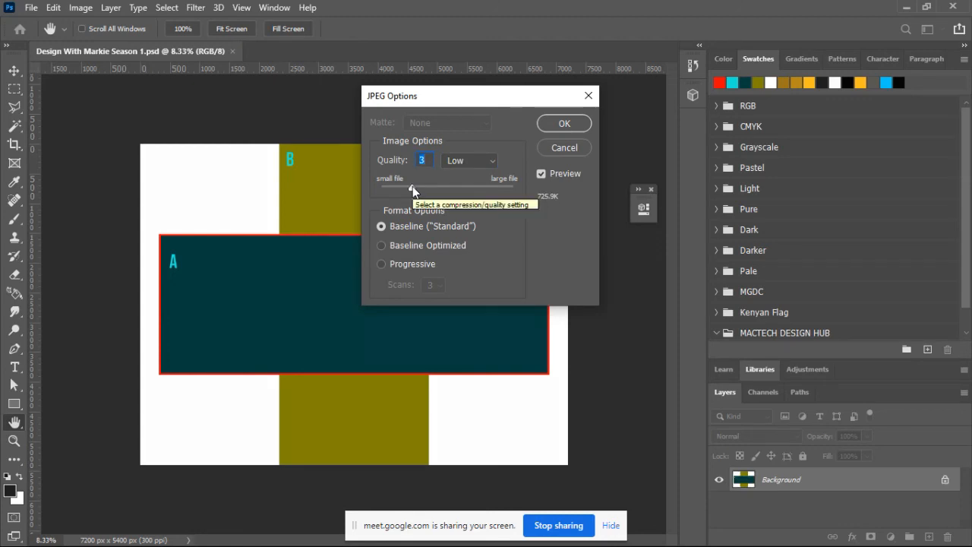
{"action": "left_click_drag", "start_coordinate": [412, 186], "coordinate": [489, 186]}
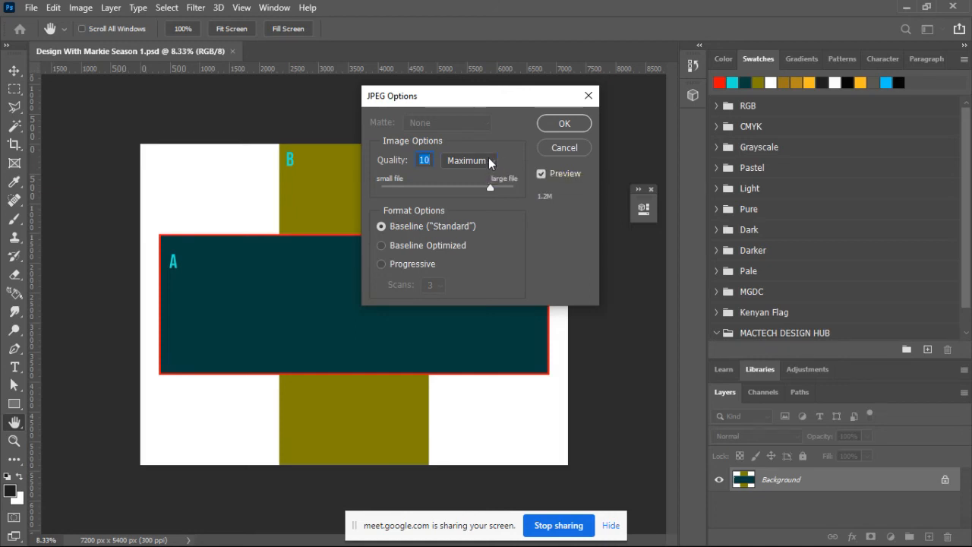
Set the JPEG quality to Medium and accept the JPEG options
{"action": "left_click", "coordinate": [489, 161]}
{"action": "left_click", "coordinate": [472, 187]}
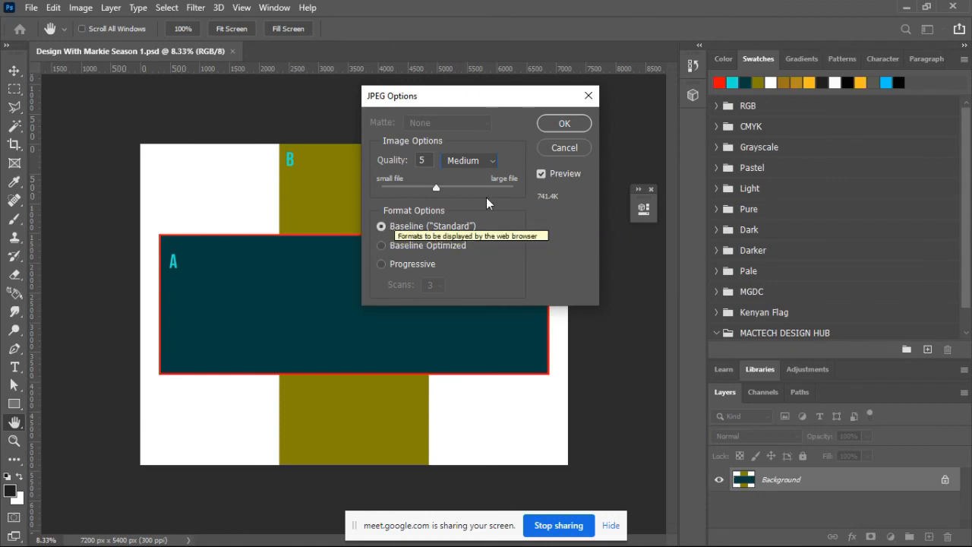
{"action": "left_click", "coordinate": [564, 124]}
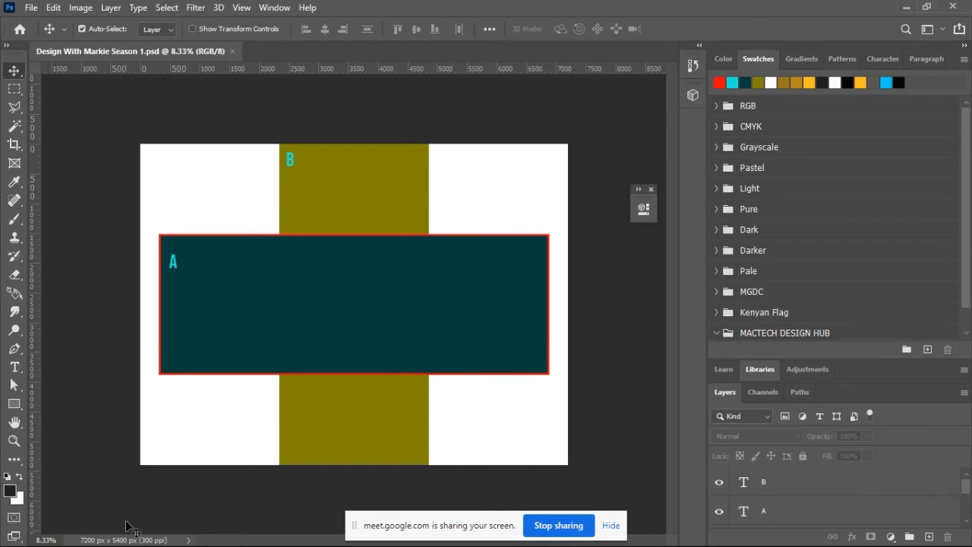
{"action": "left_click", "coordinate": [31, 9]}
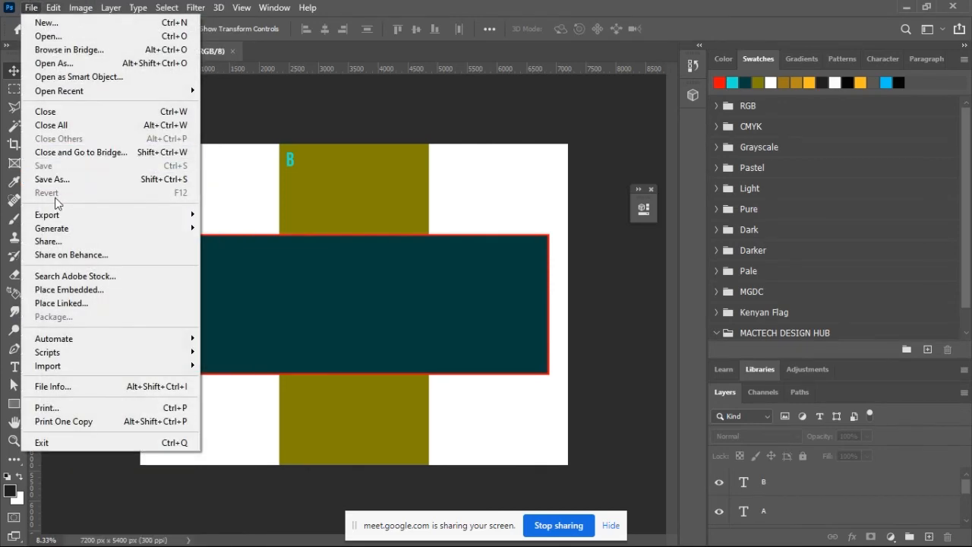
{"action": "mouse_move", "coordinate": [60, 216]}
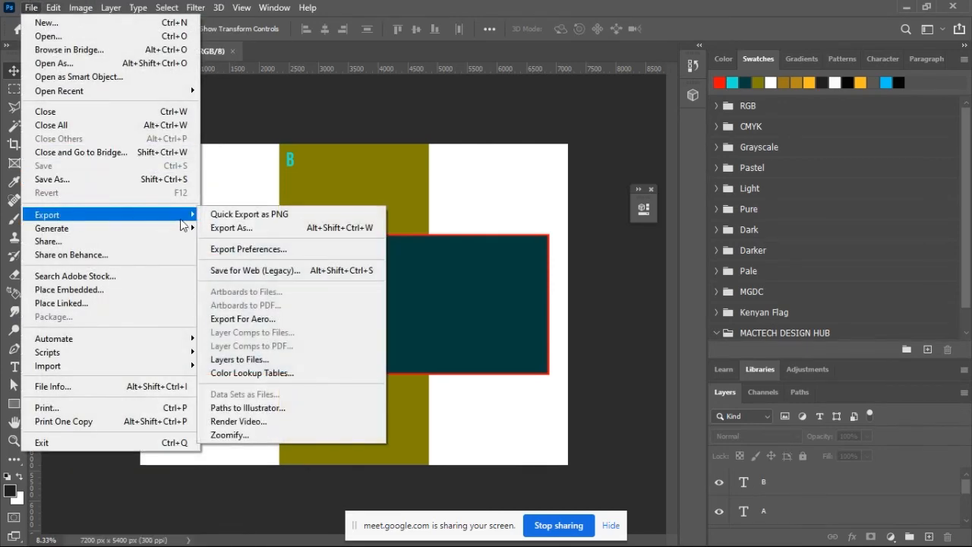
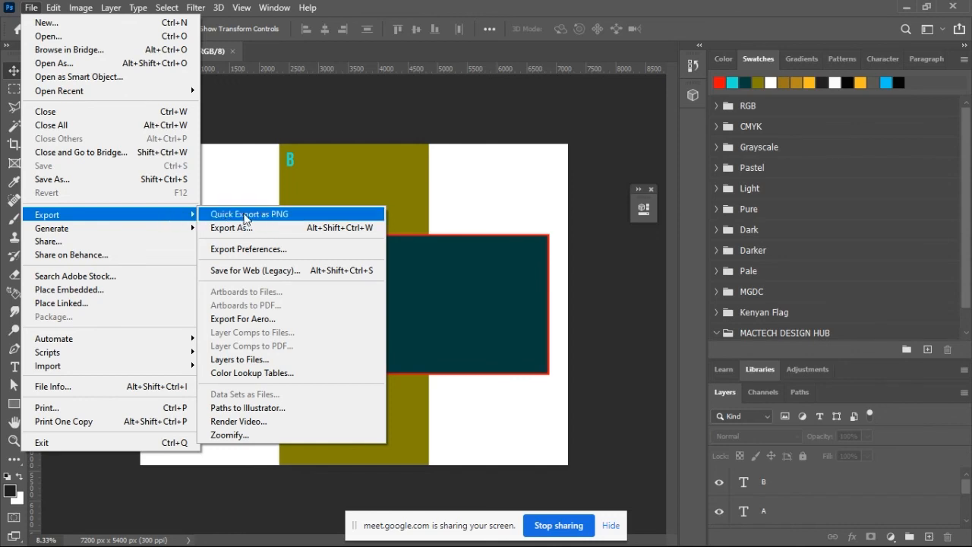
{"action": "left_click", "coordinate": [245, 216]}
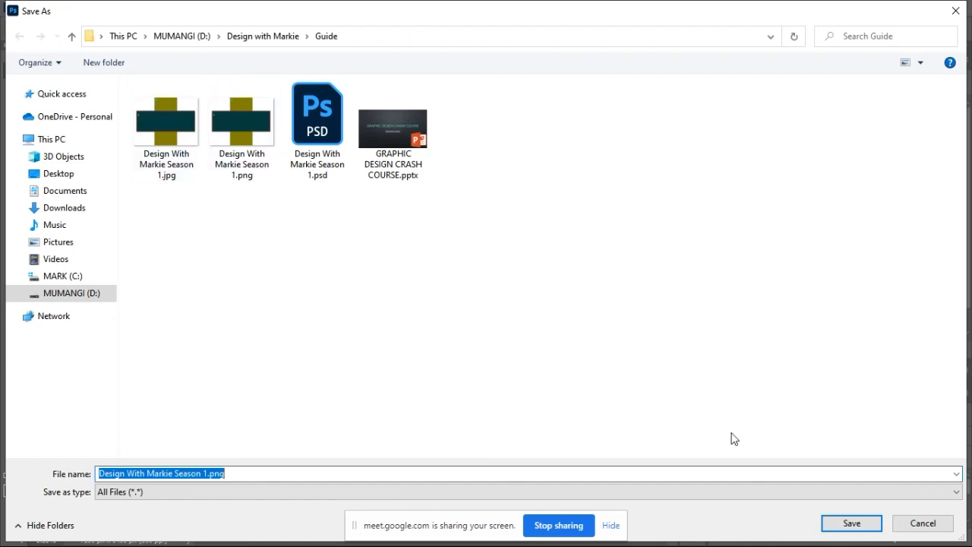
{"action": "left_click", "coordinate": [908, 522]}
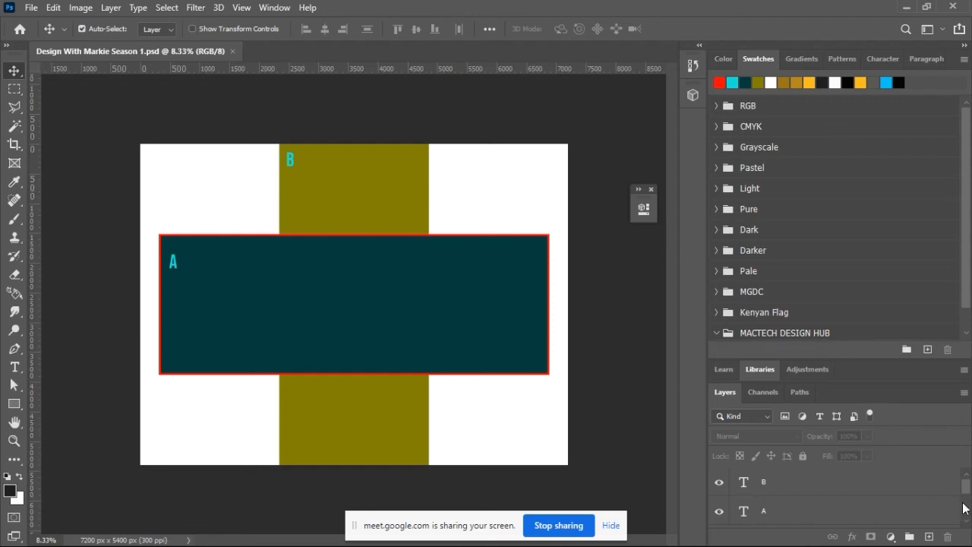
Select the Background layer and switch its visibility off and back on
{"action": "left_click_drag", "start_coordinate": [966, 494], "coordinate": [967, 527]}
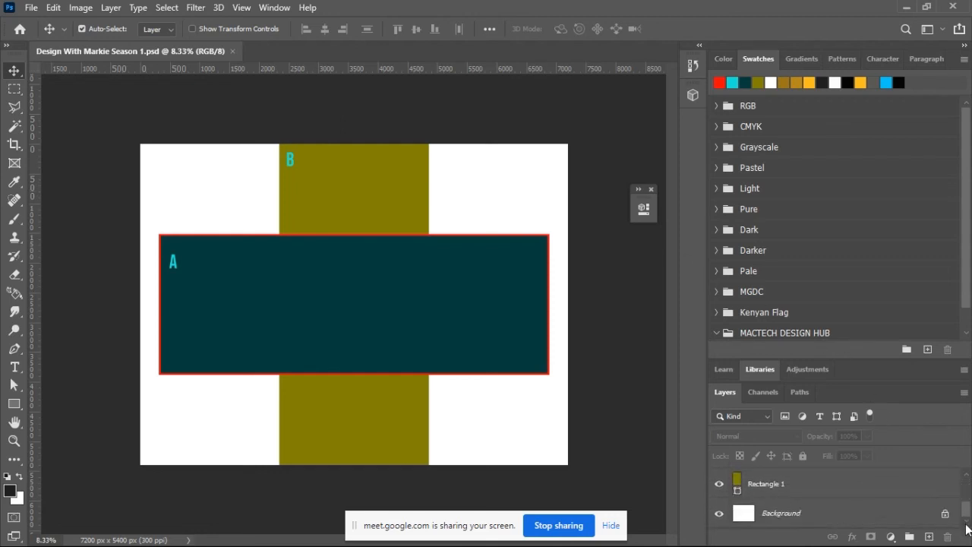
{"action": "left_click", "coordinate": [884, 494]}
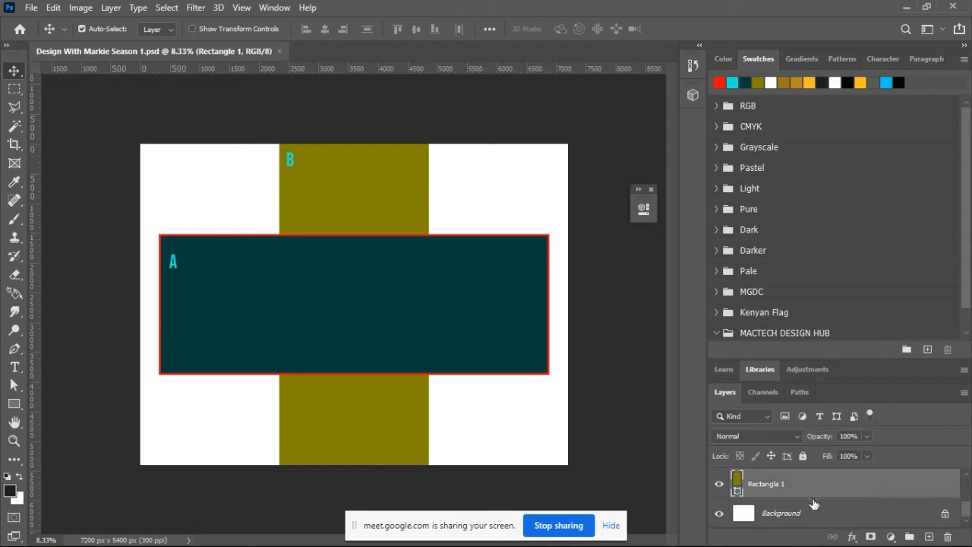
{"action": "left_click", "coordinate": [778, 517]}
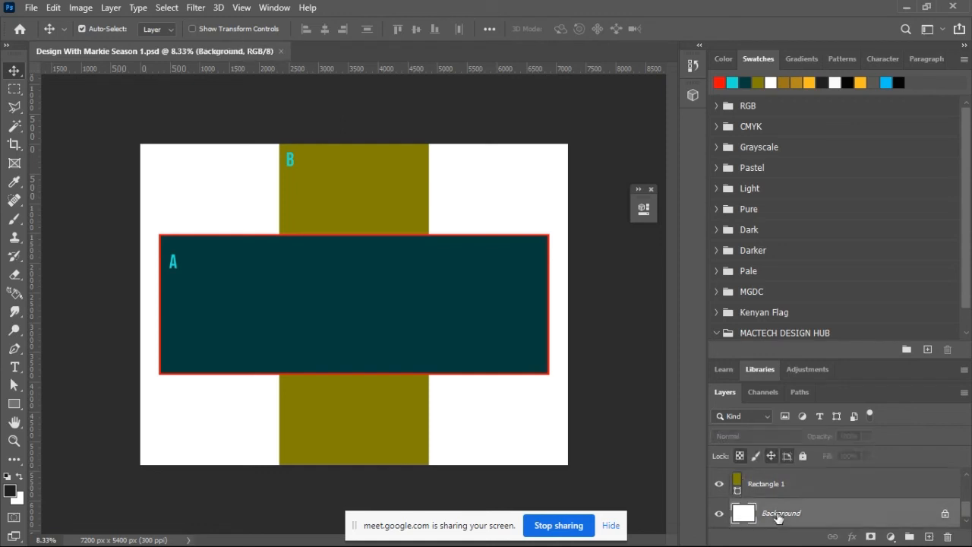
{"action": "left_click", "coordinate": [719, 515]}
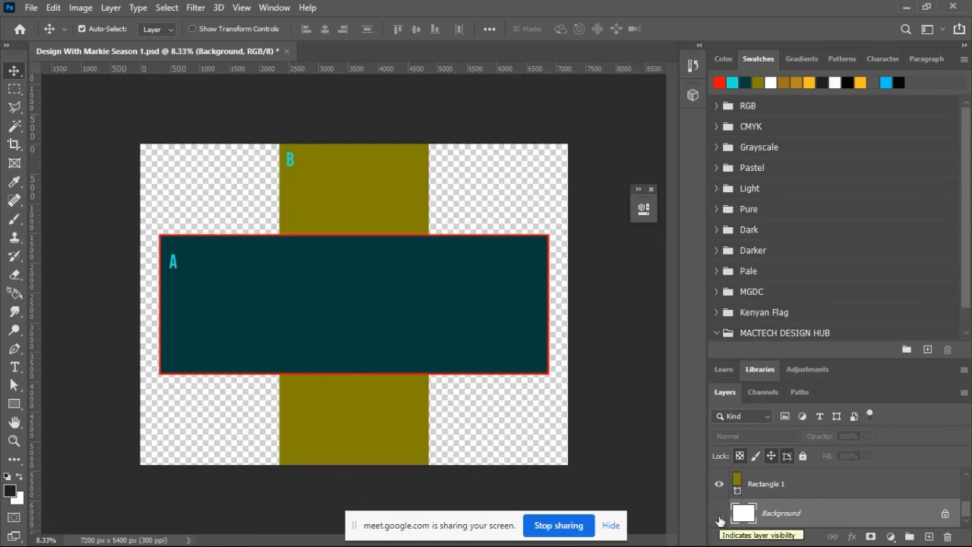
{"action": "left_click", "coordinate": [719, 516]}
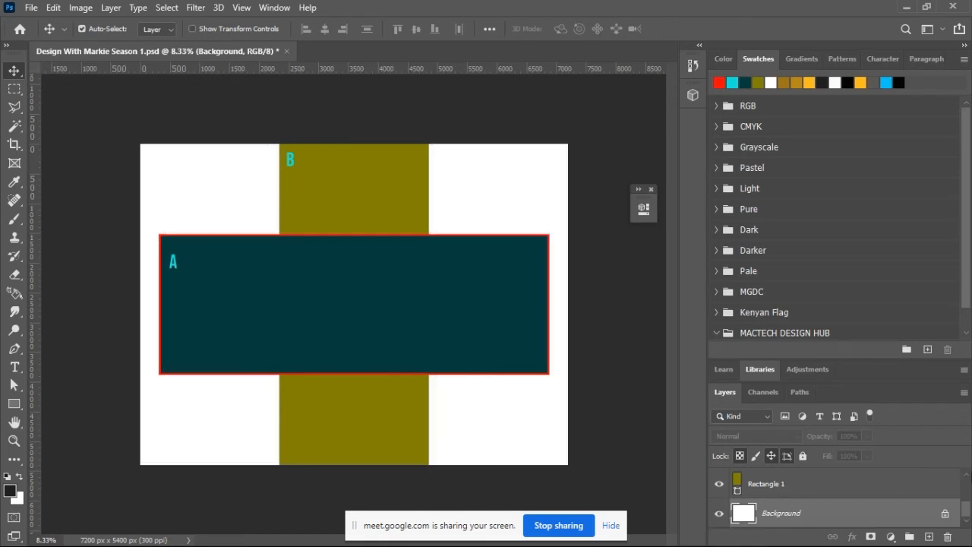
Switch the visibility of the teal horizontal rectangle and the olive vertical rectangle off and back on
{"action": "left_click", "coordinate": [966, 475]}
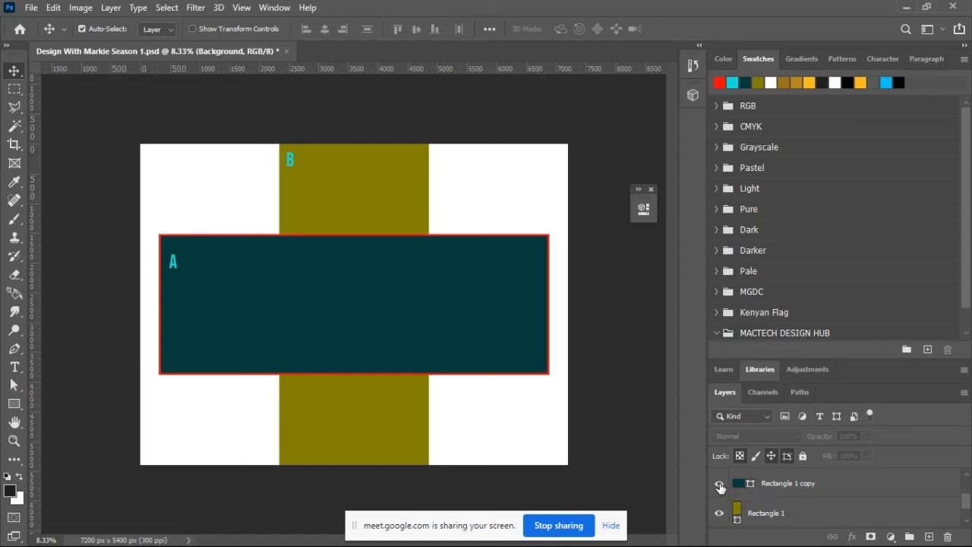
{"action": "left_click", "coordinate": [719, 486]}
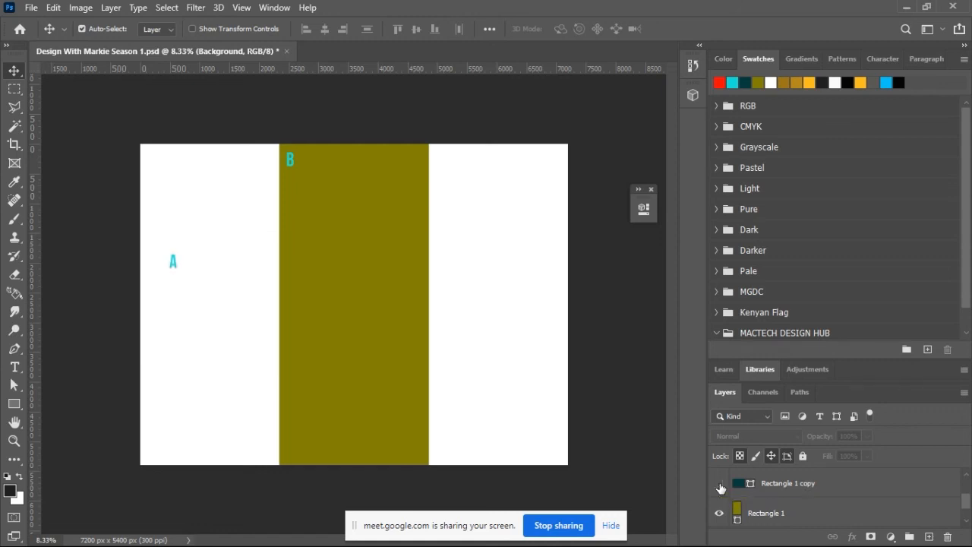
{"action": "left_click", "coordinate": [719, 486]}
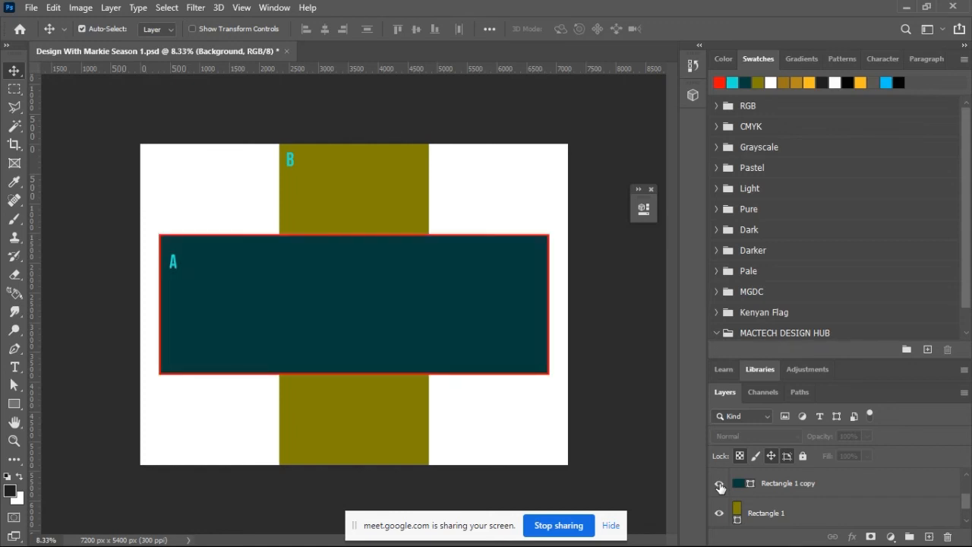
{"action": "left_click", "coordinate": [719, 514]}
{"action": "left_click", "coordinate": [719, 514]}
Hide the Background layer and quick-export the poster as a transparent PNG with CLEAN PNG added to its file name
{"action": "left_click_drag", "start_coordinate": [966, 503], "coordinate": [966, 517]}
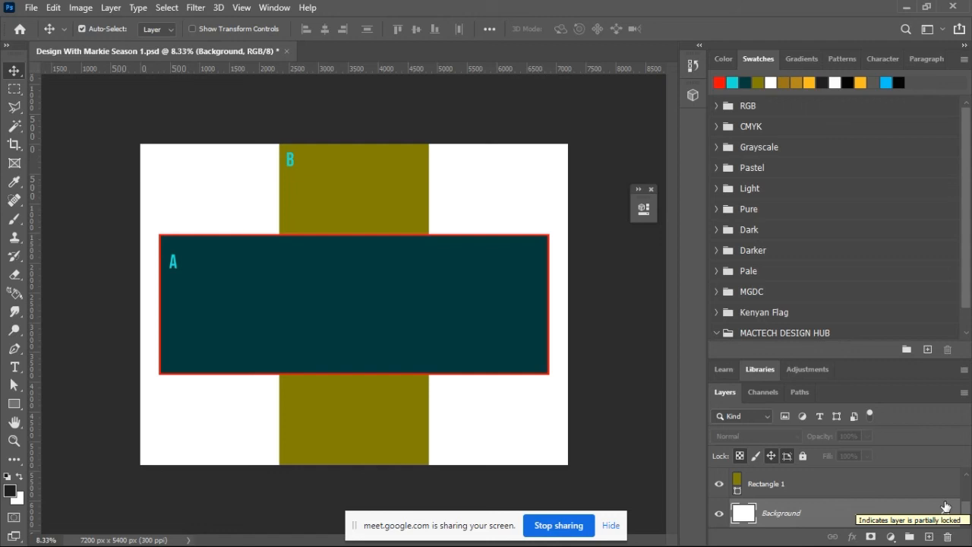
{"action": "left_click", "coordinate": [719, 515]}
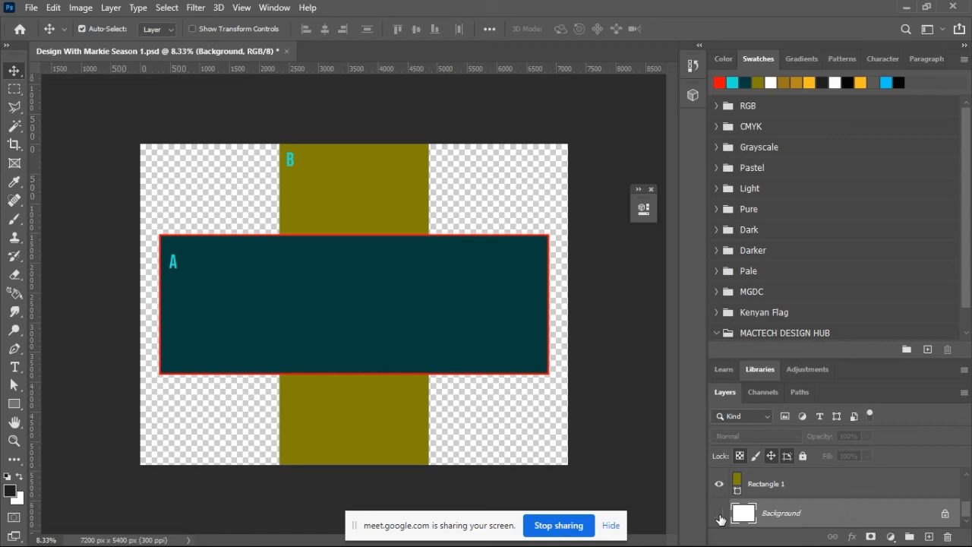
{"action": "left_click", "coordinate": [31, 8]}
{"action": "mouse_move", "coordinate": [102, 215]}
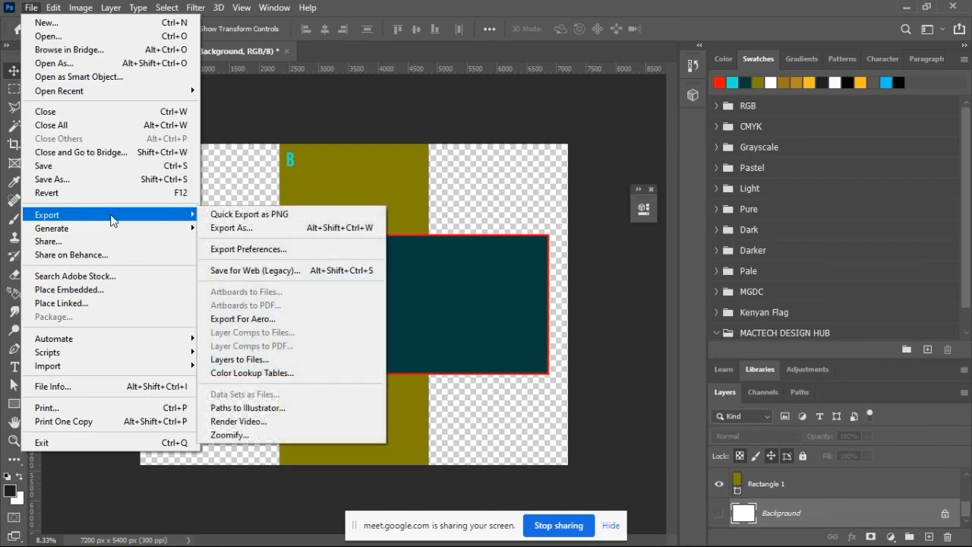
{"action": "left_click", "coordinate": [217, 214]}
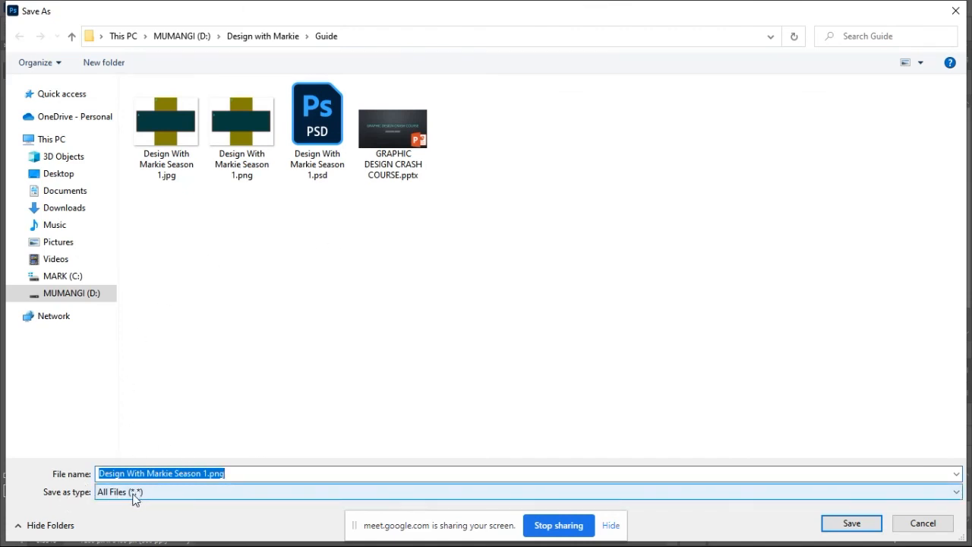
{"action": "left_click", "coordinate": [199, 473]}
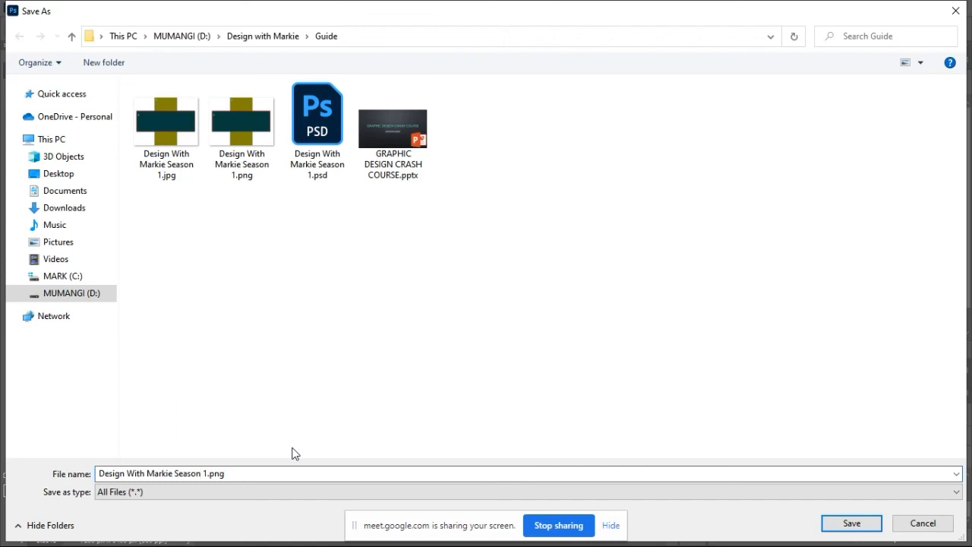
{"action": "left_click", "coordinate": [206, 472]}
{"action": "type", "text": "CLEAN PNG"}
{"action": "key", "text": "Return"}
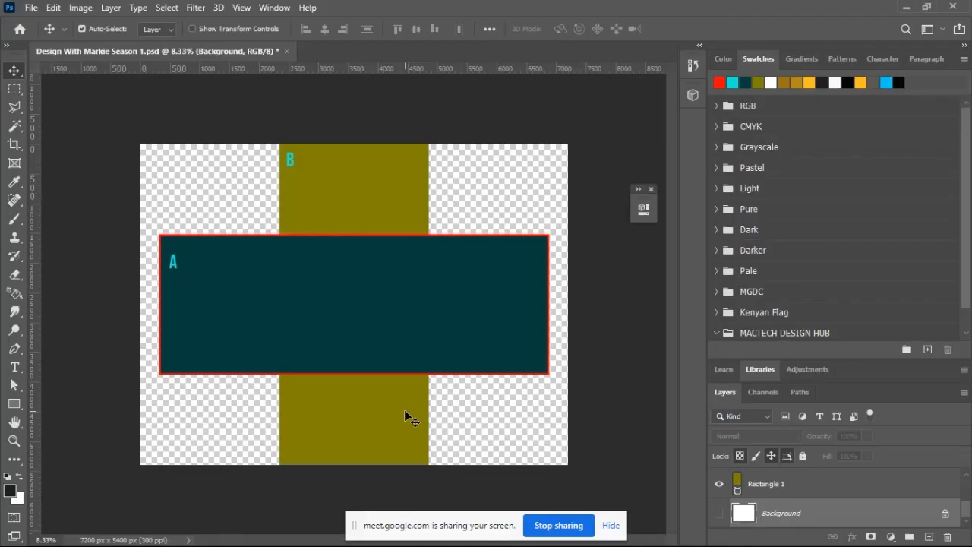